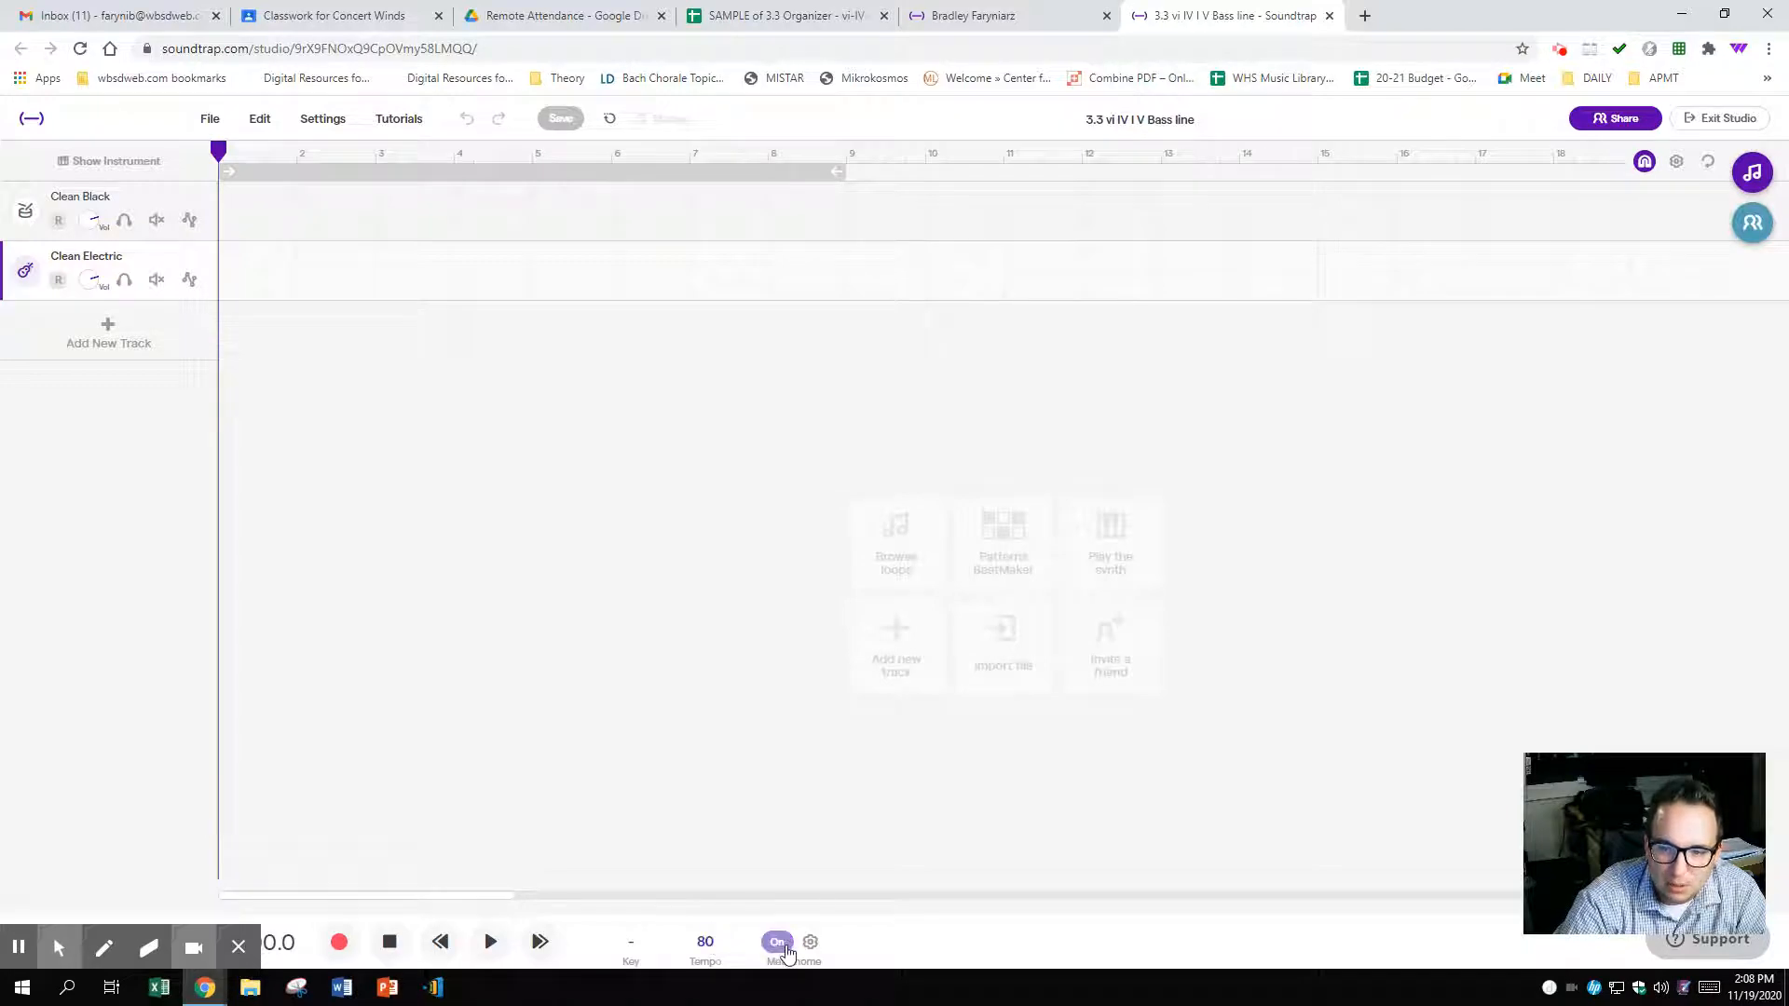
# - Switch to the 3.3 Organizer spreadsheet and review the hihat, snare and kick pattern in the drum part grid
pyautogui.click(773, 26)
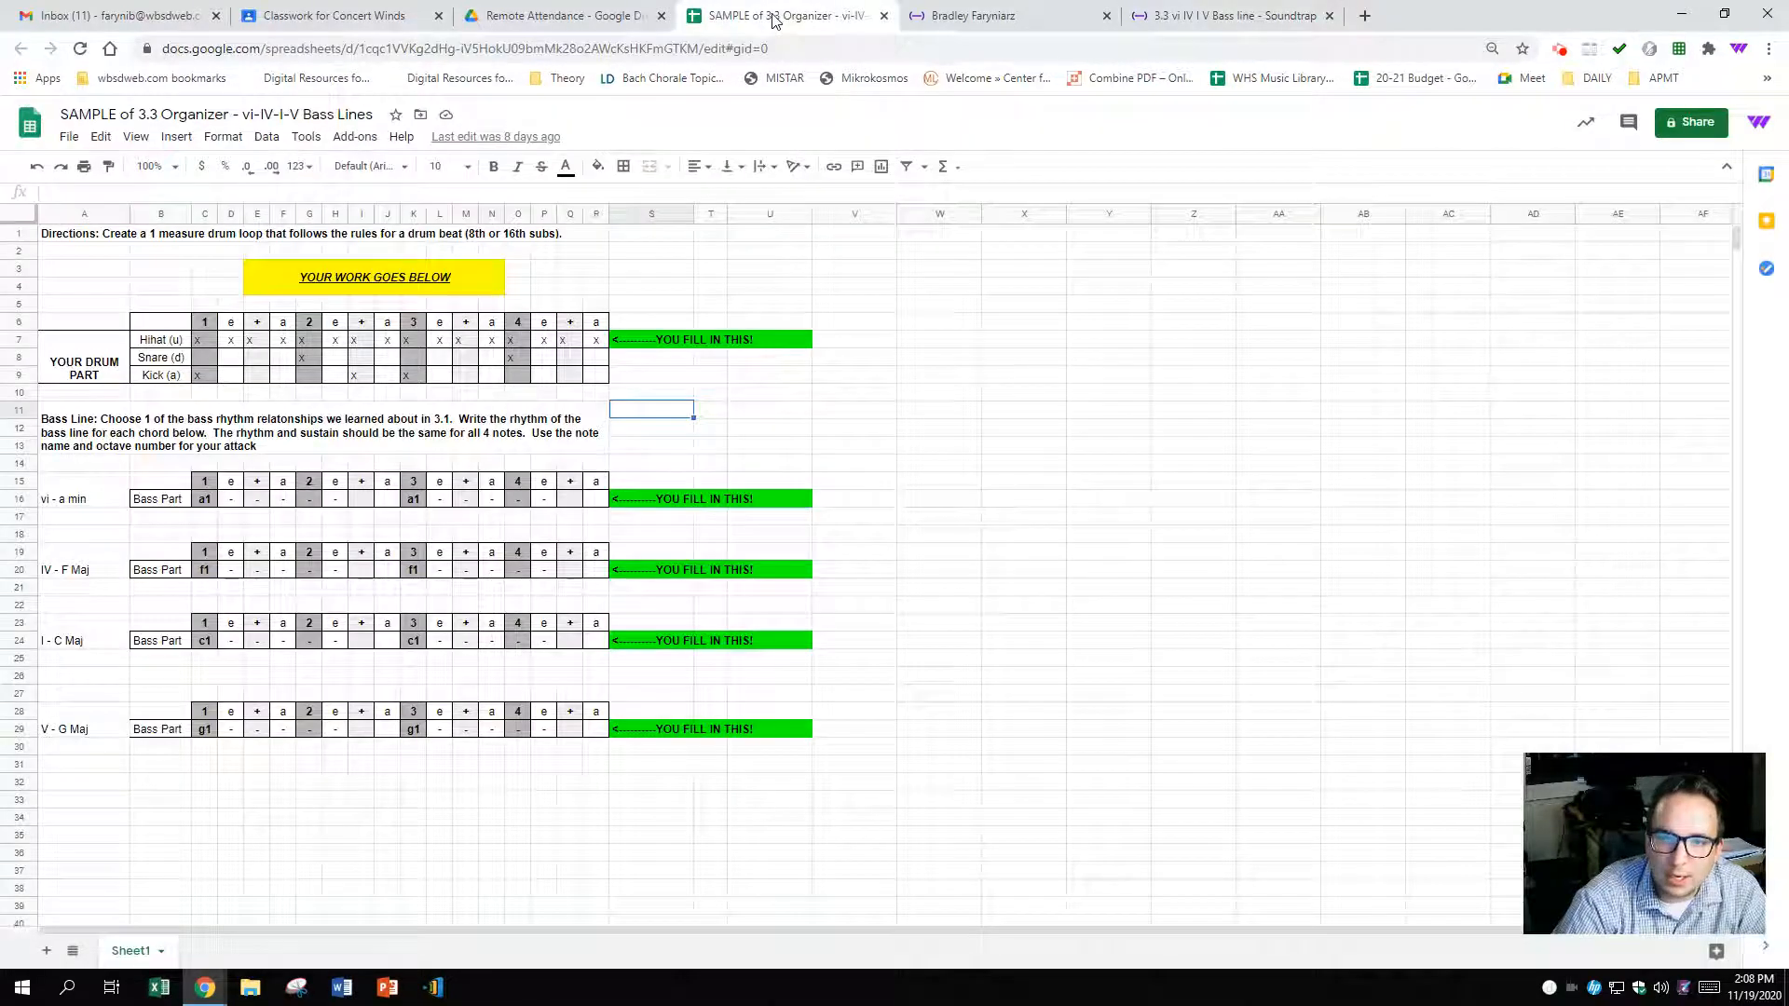
pyautogui.click(832, 378)
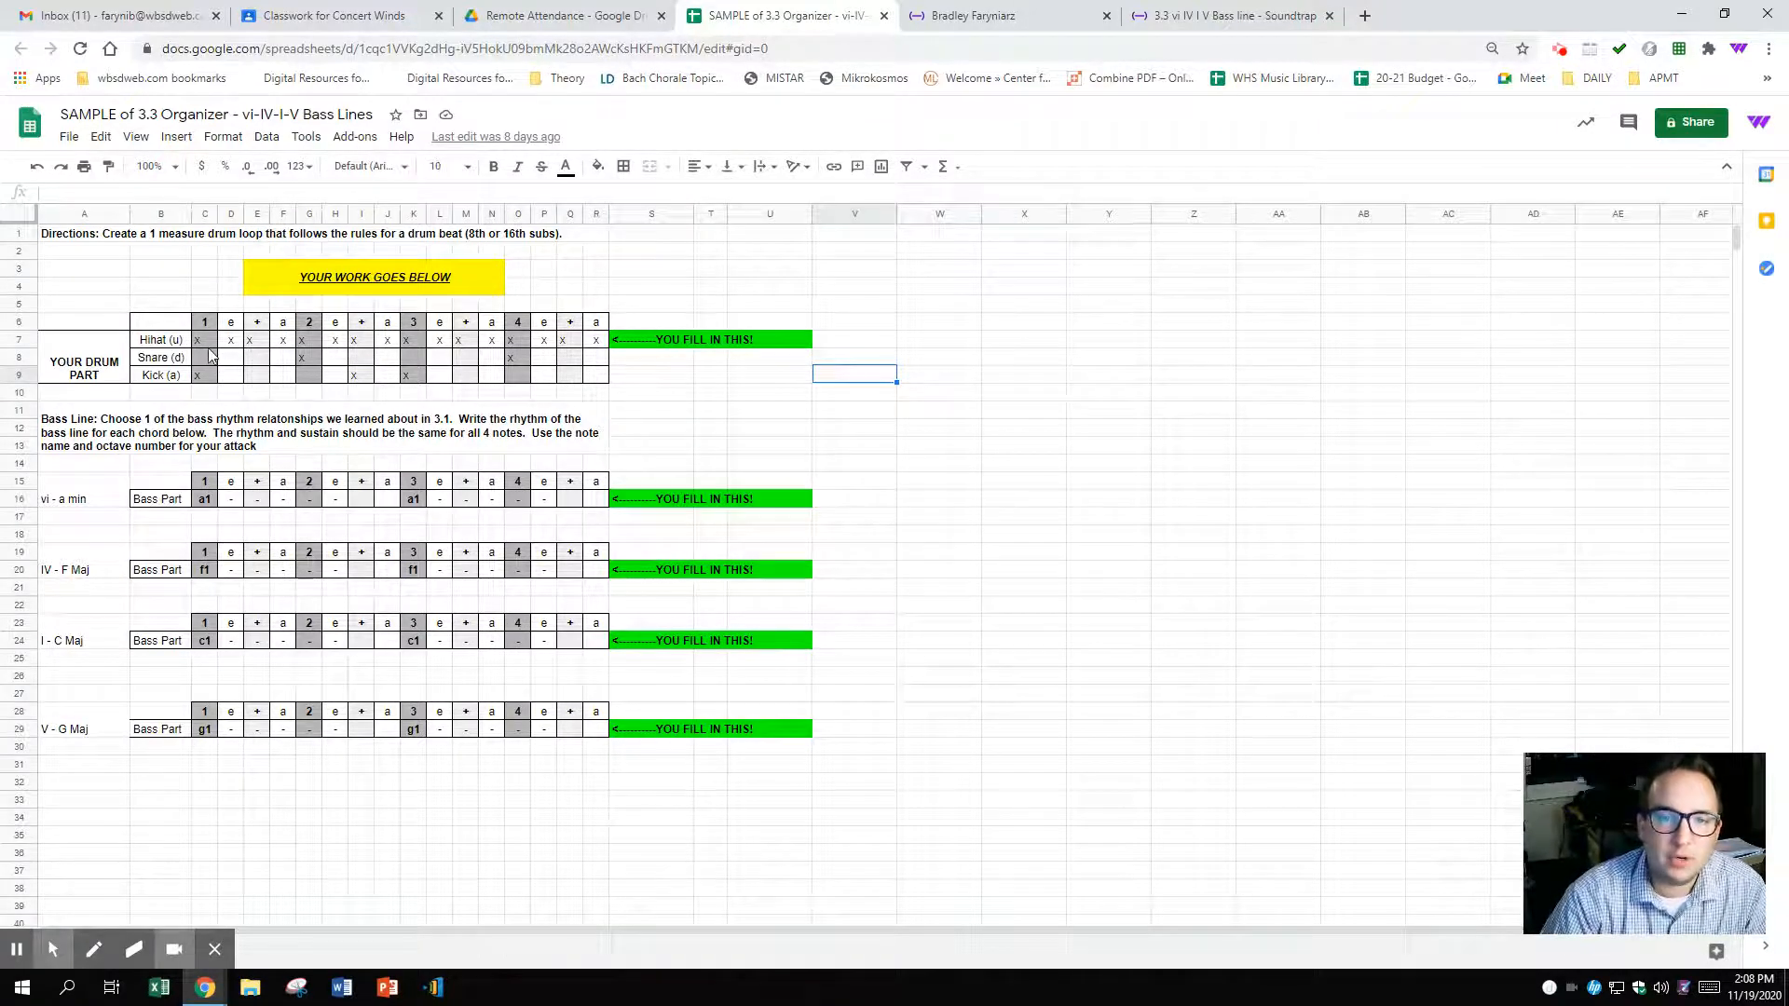
pyautogui.moveTo(207, 347); pyautogui.dragTo(593, 376)
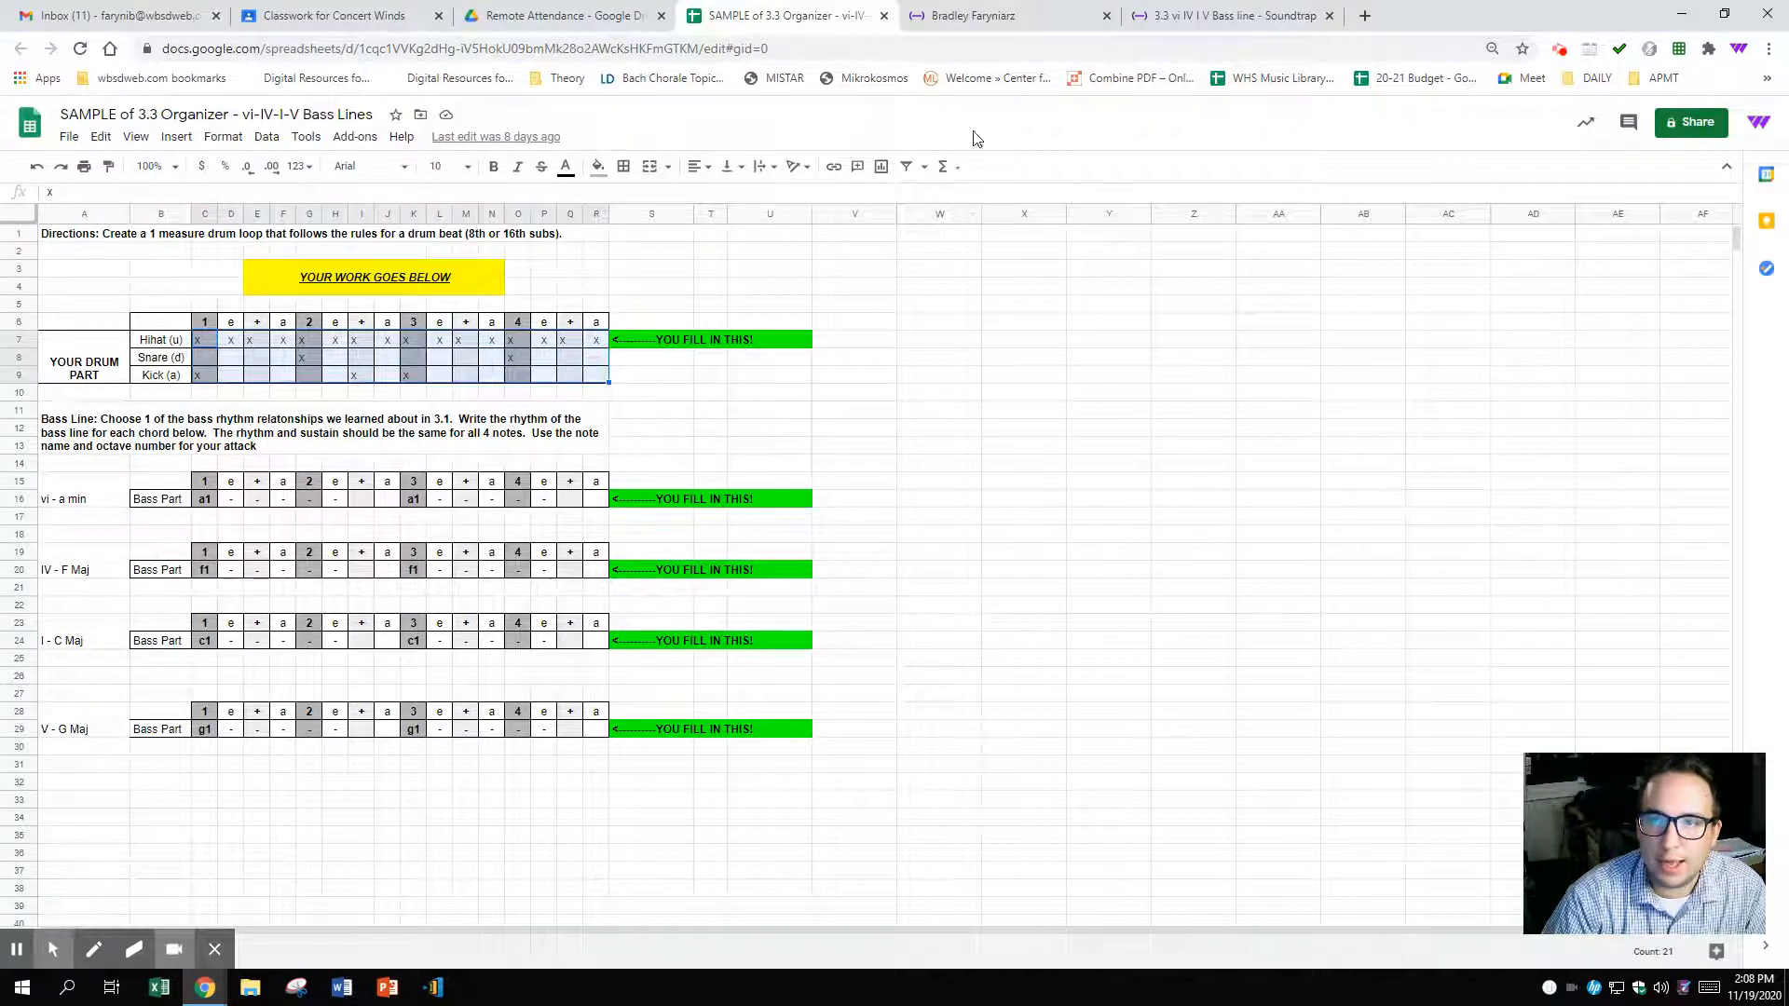
# - Return to the Soundtrap project, arm the Clean Black drum track for recording and set the loop region to measures 1 through 4
pyautogui.click(1216, 20)
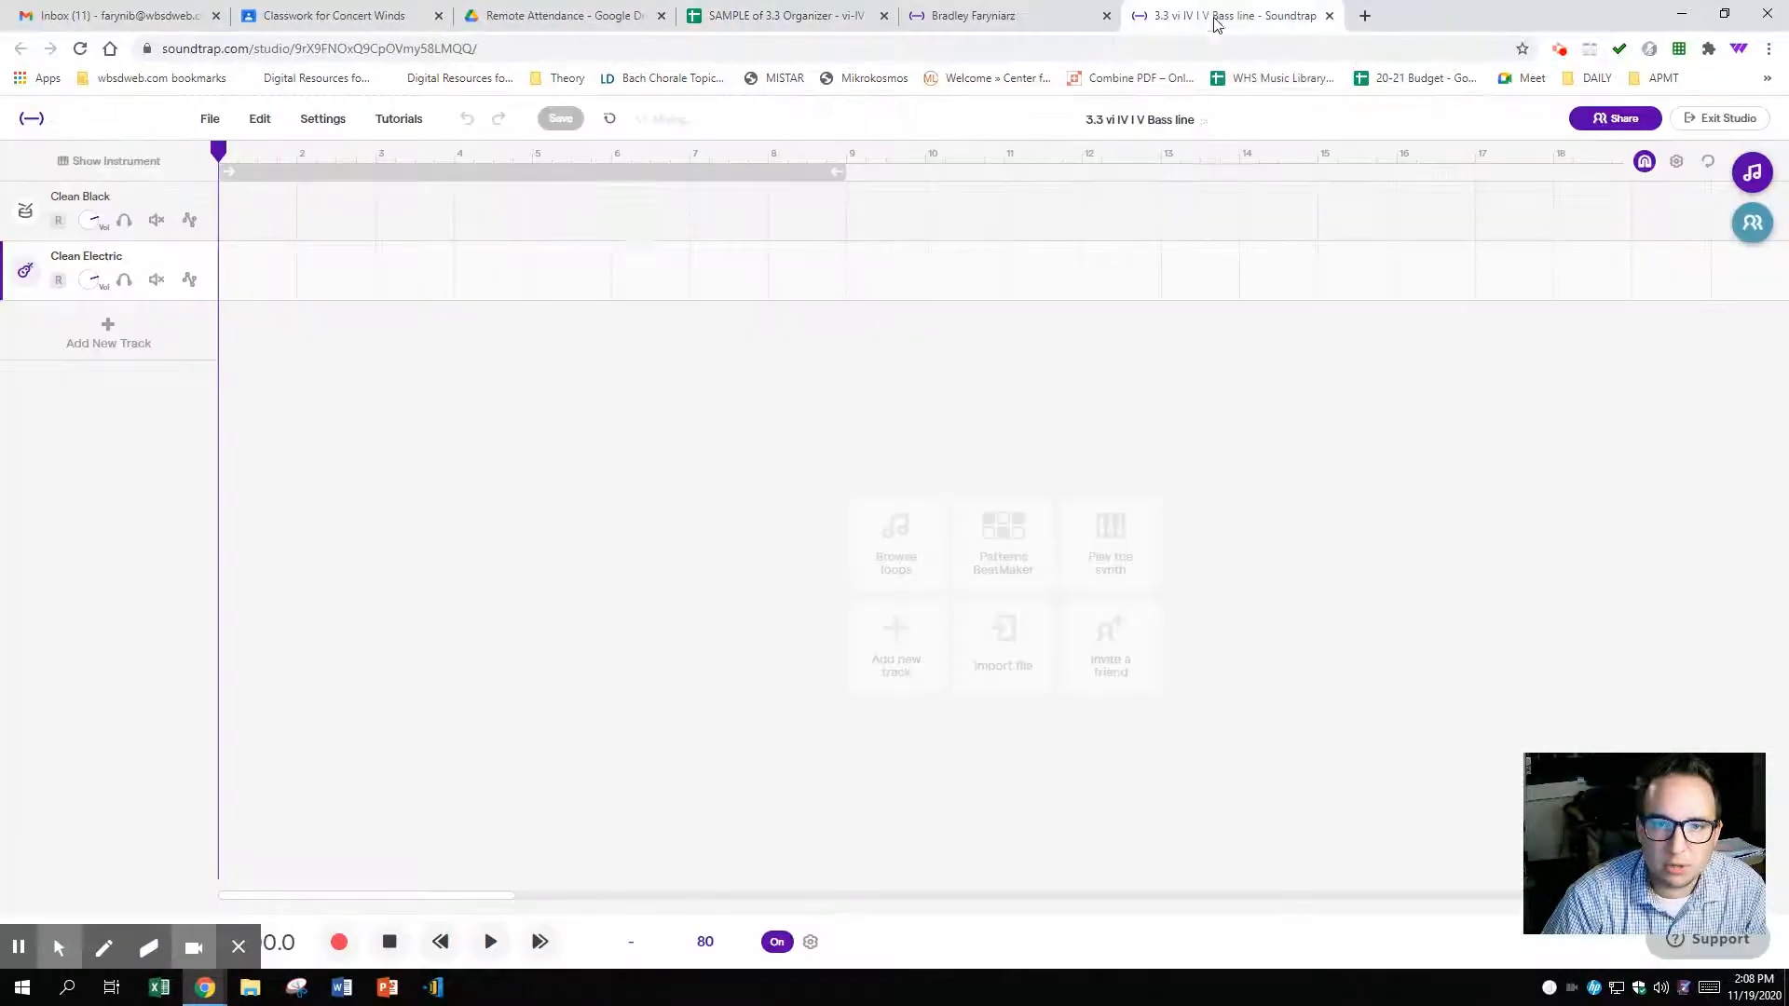
pyautogui.click(115, 203)
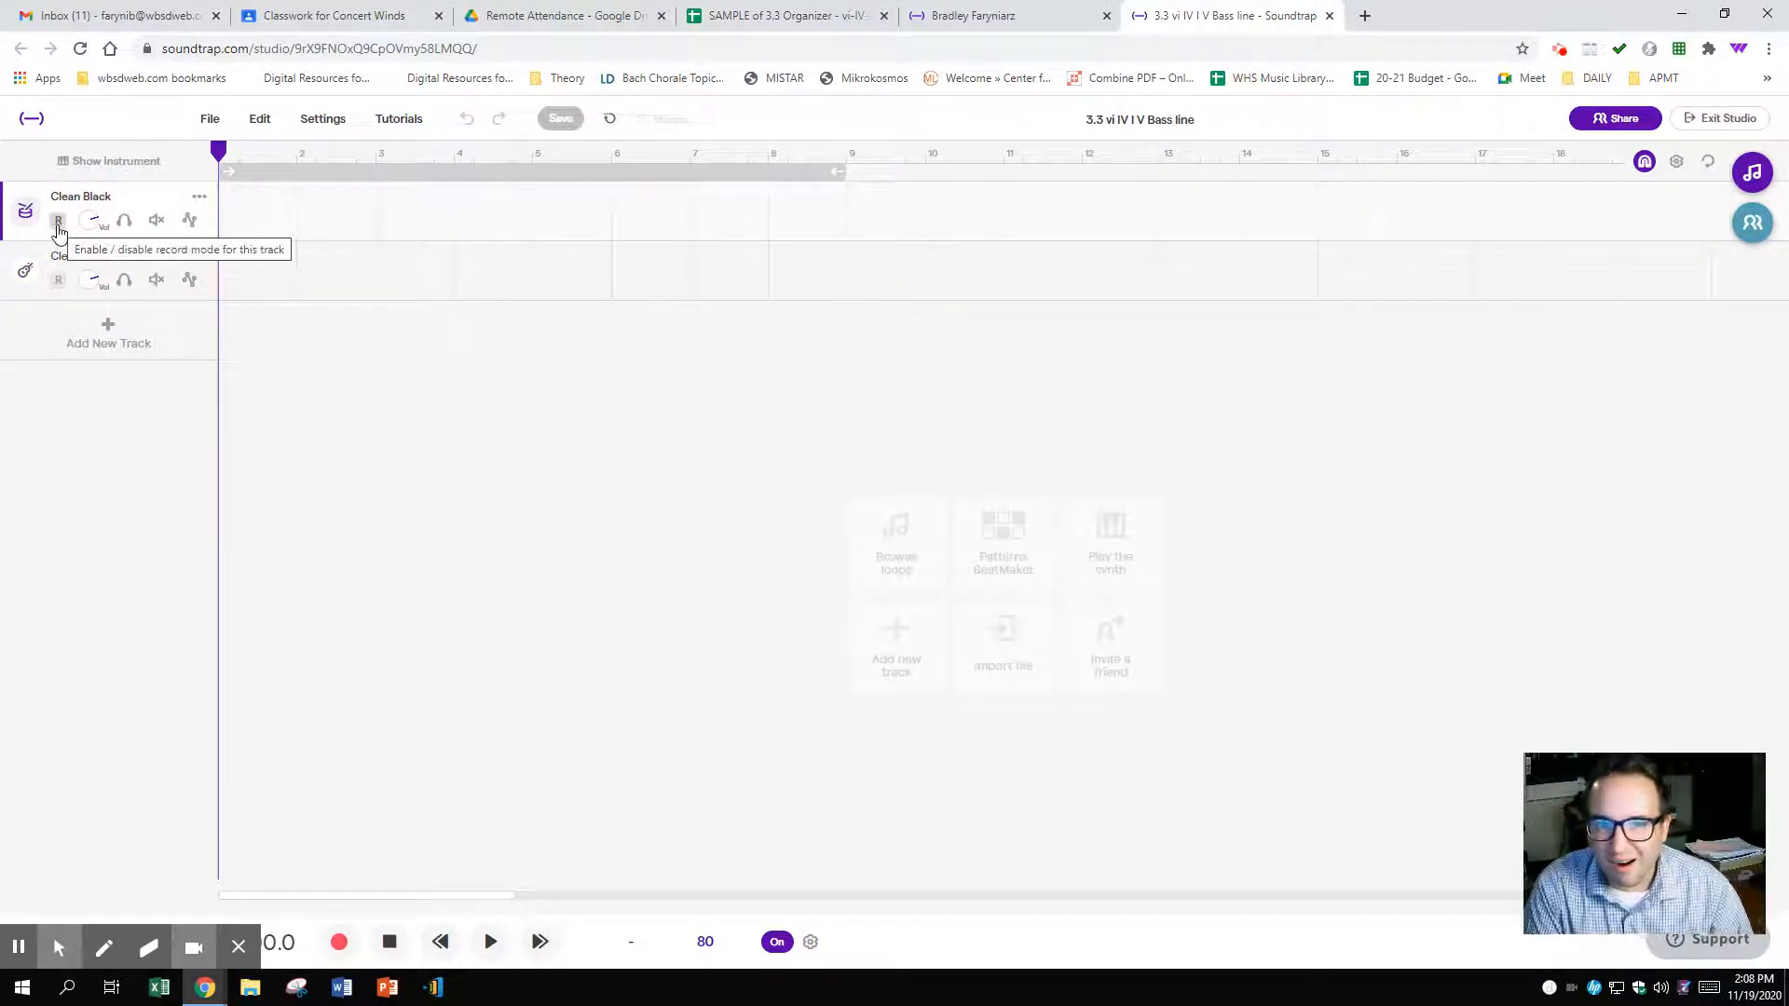
pyautogui.click(58, 223)
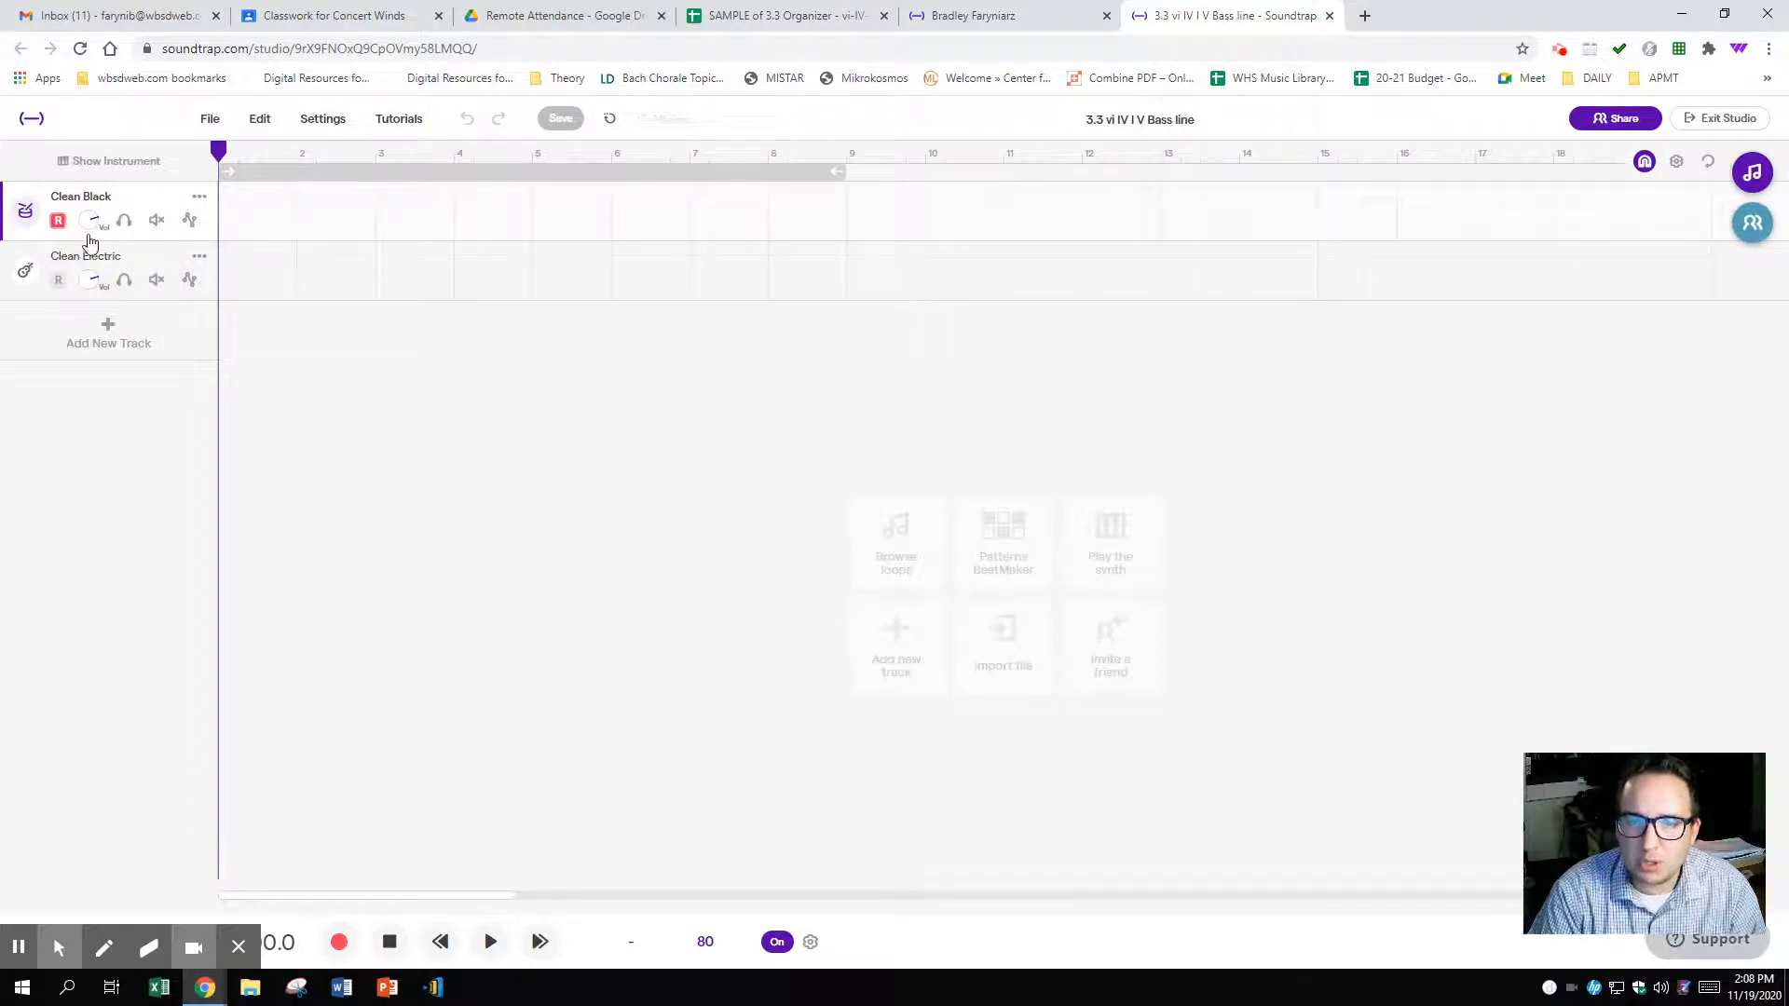
pyautogui.click(443, 172)
pyautogui.moveTo(841, 170); pyautogui.dragTo(524, 171)
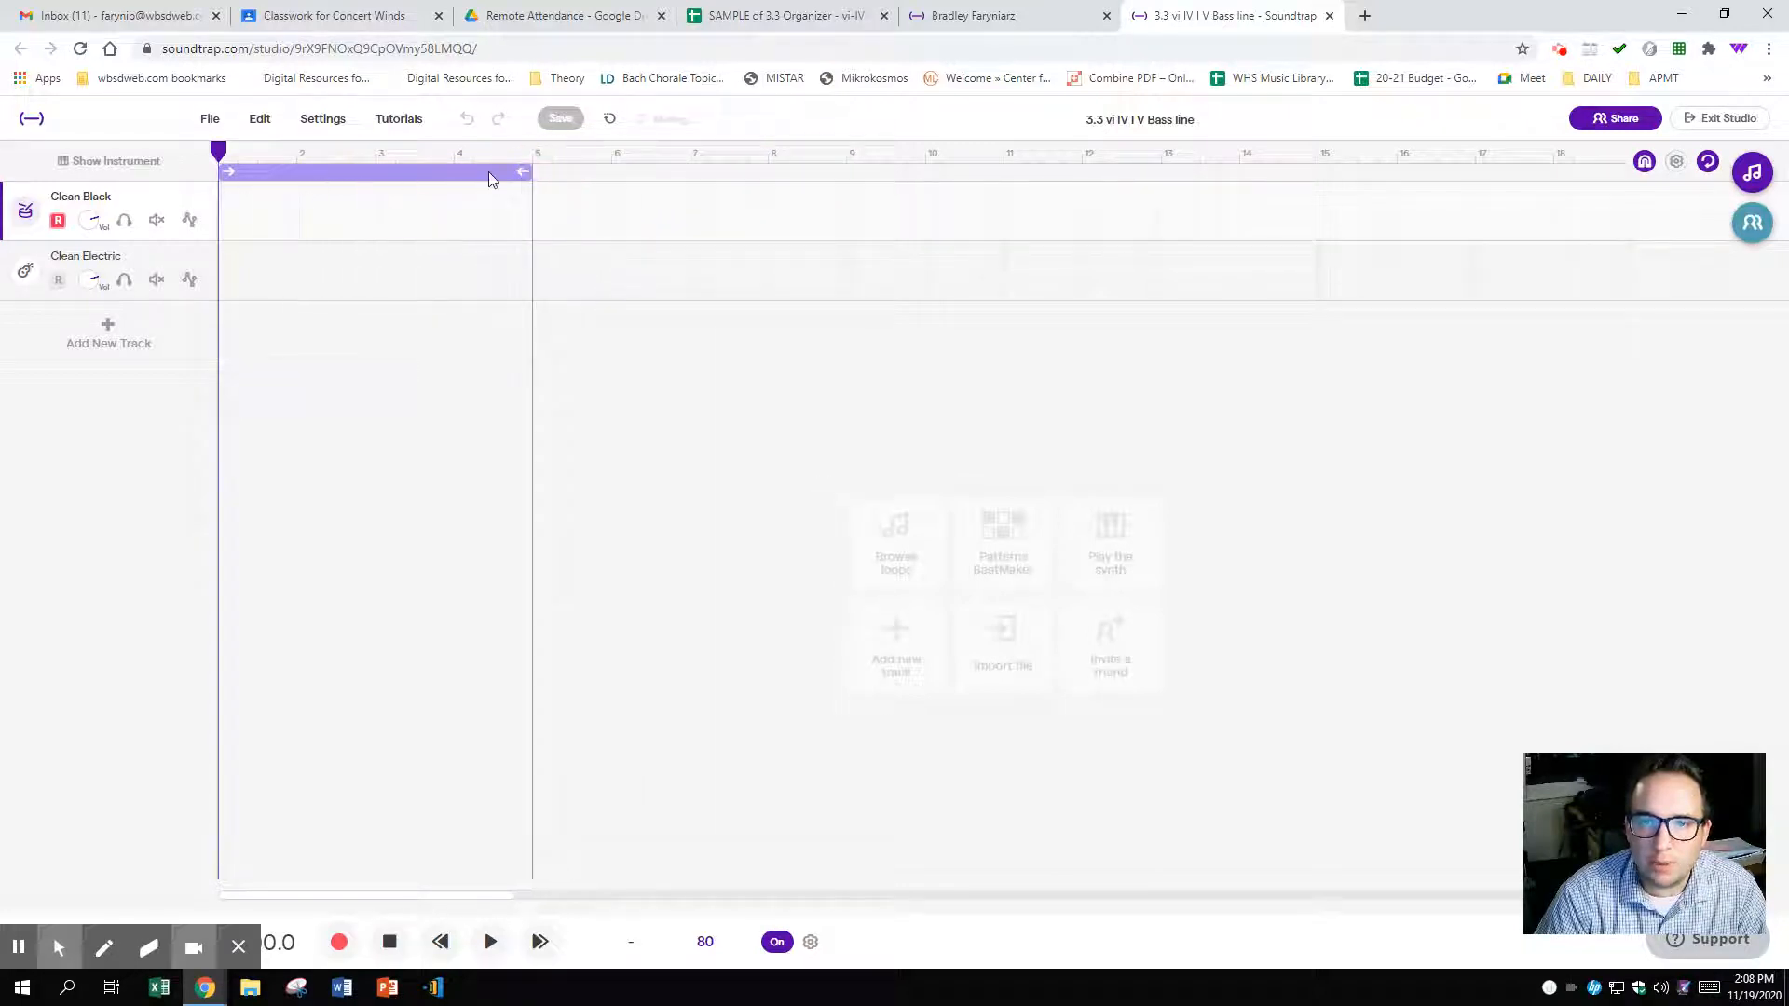
# - Record the organizer's drum beat over measures 1 to 4 on the Clean Black track and quantize it to 1/16
pyautogui.click(337, 943)
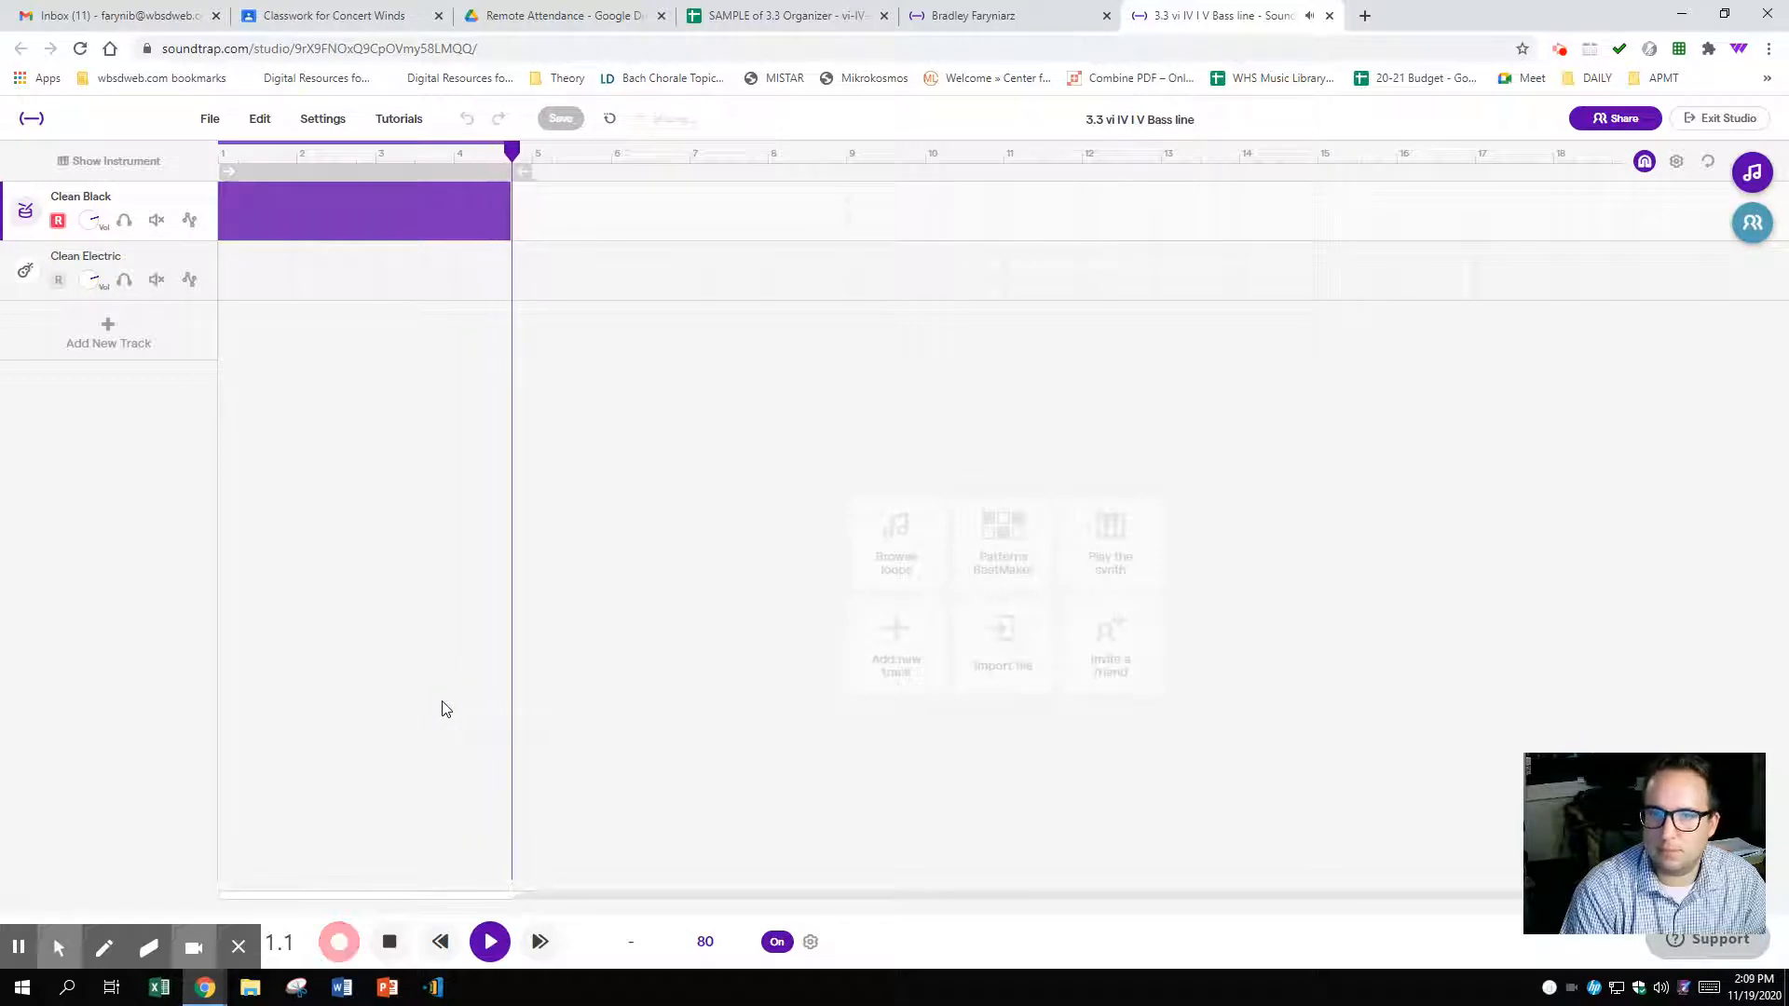
pyautogui.press('space')
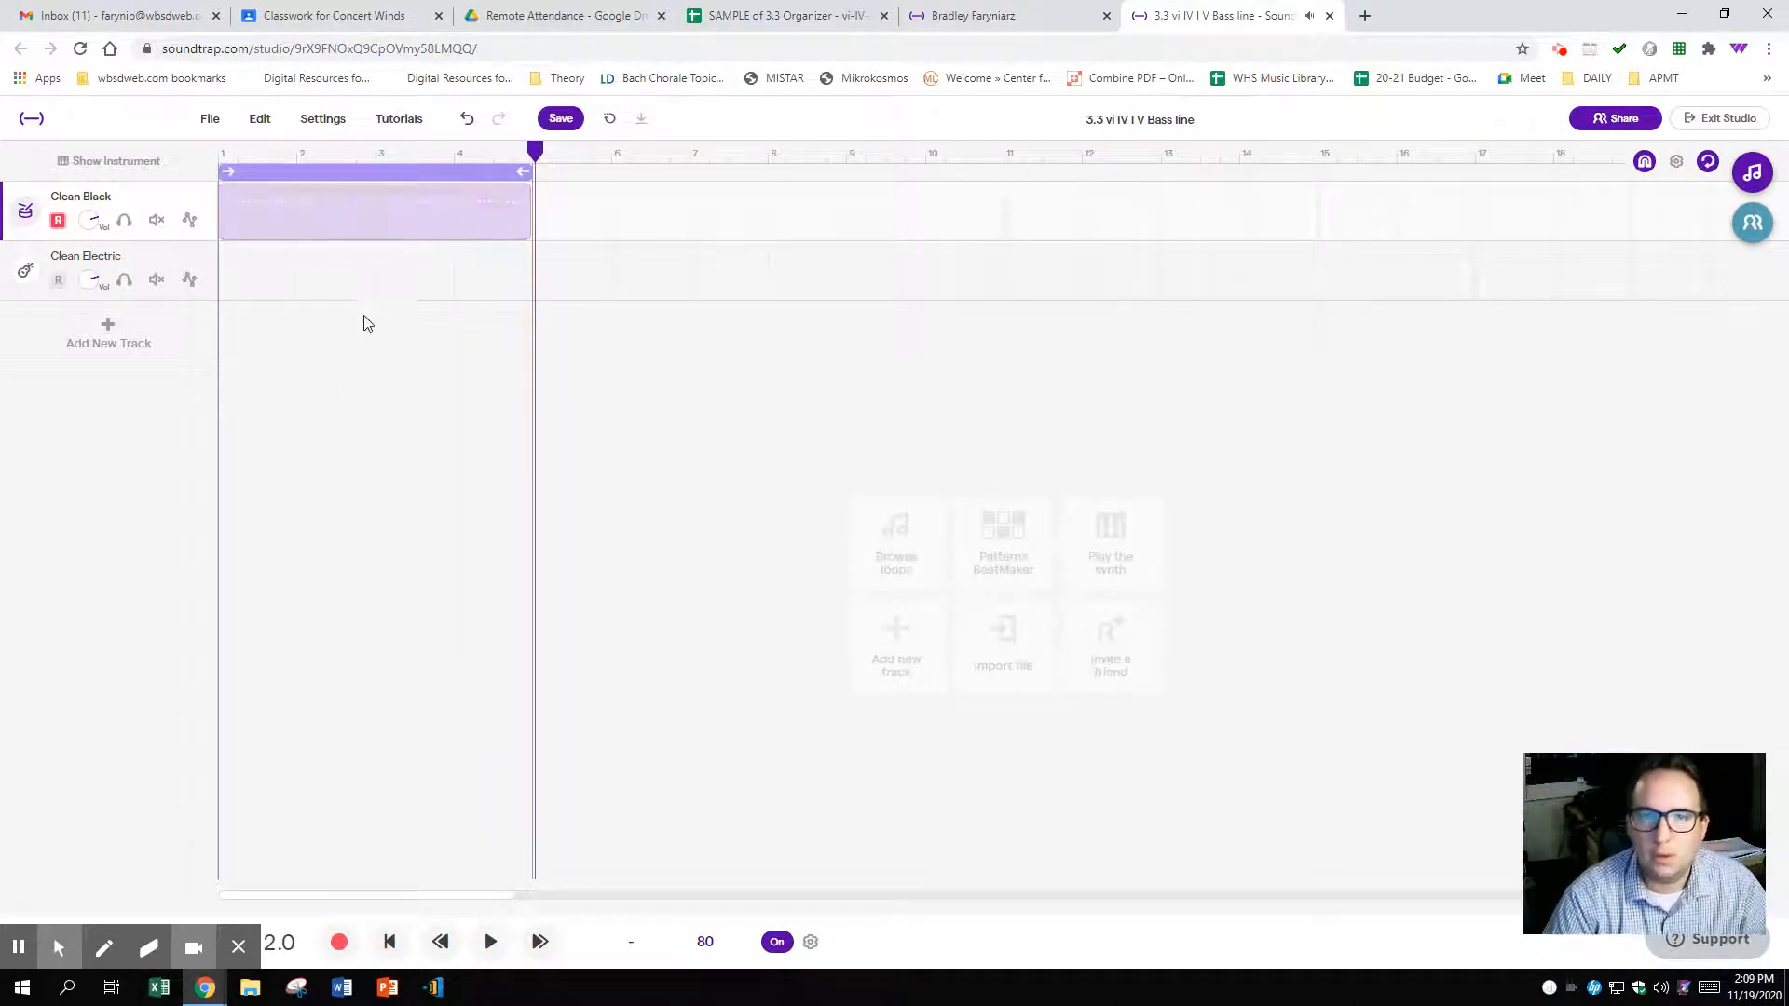
pyautogui.rightClick(251, 216)
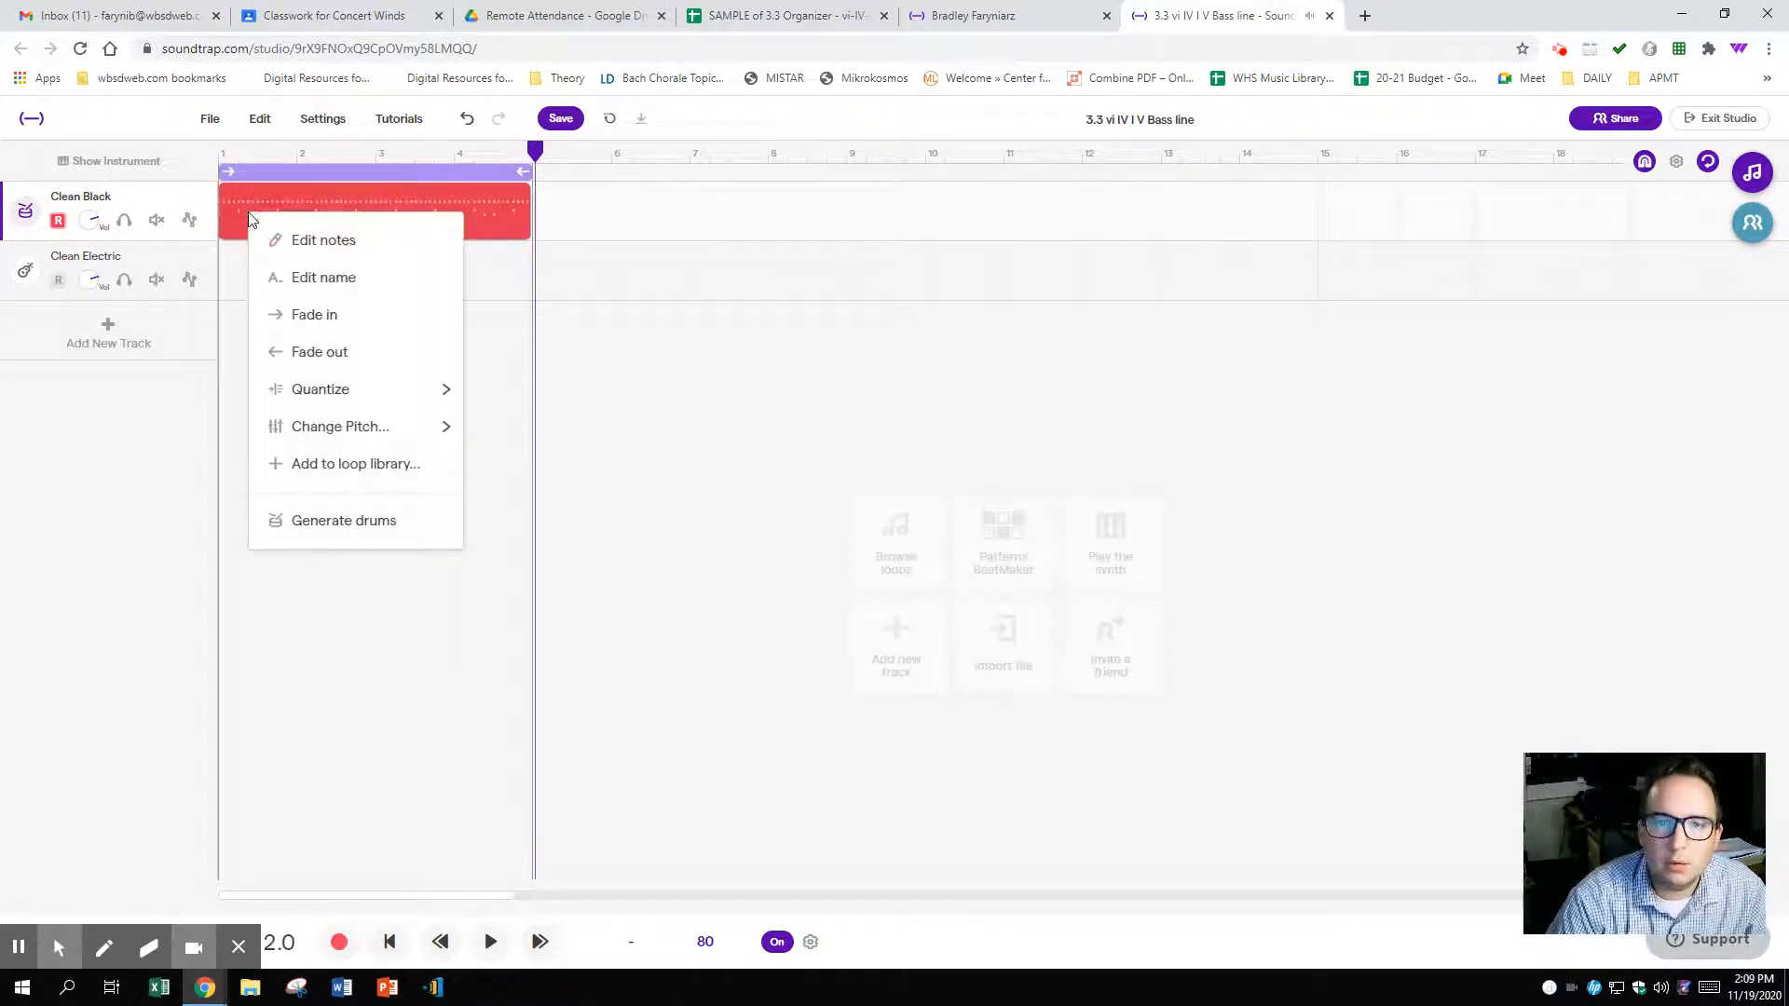
pyautogui.moveTo(309, 402)
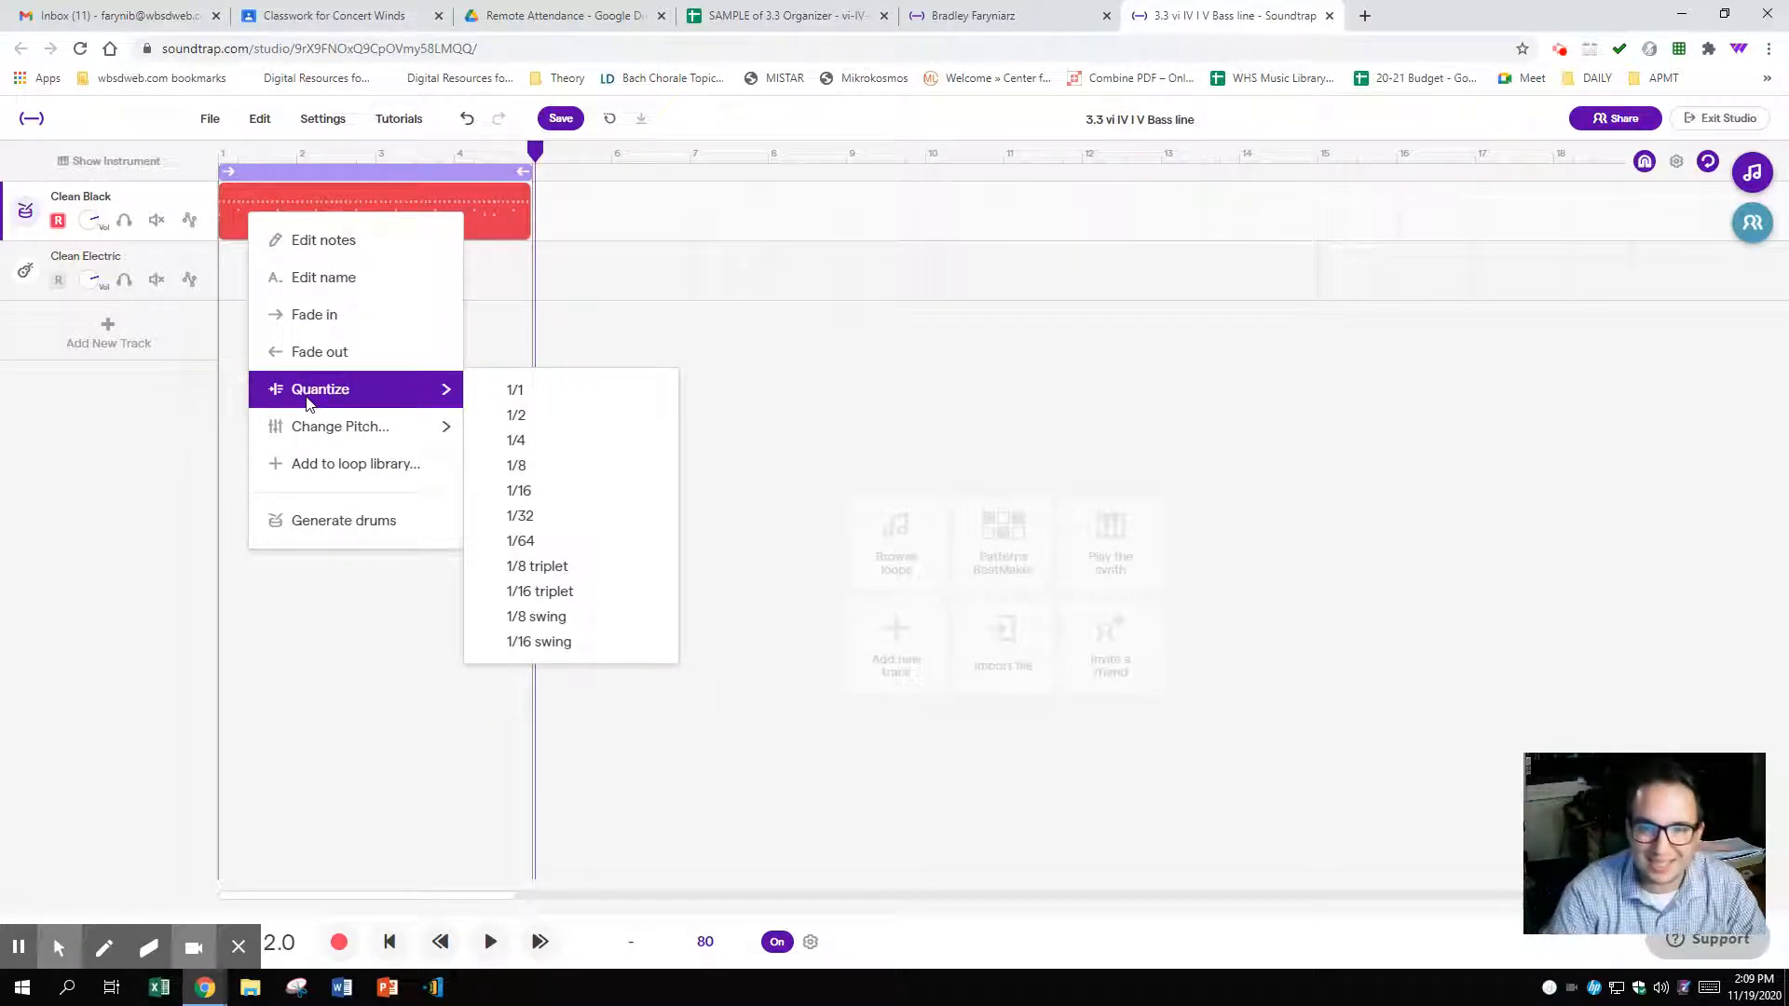
pyautogui.click(565, 491)
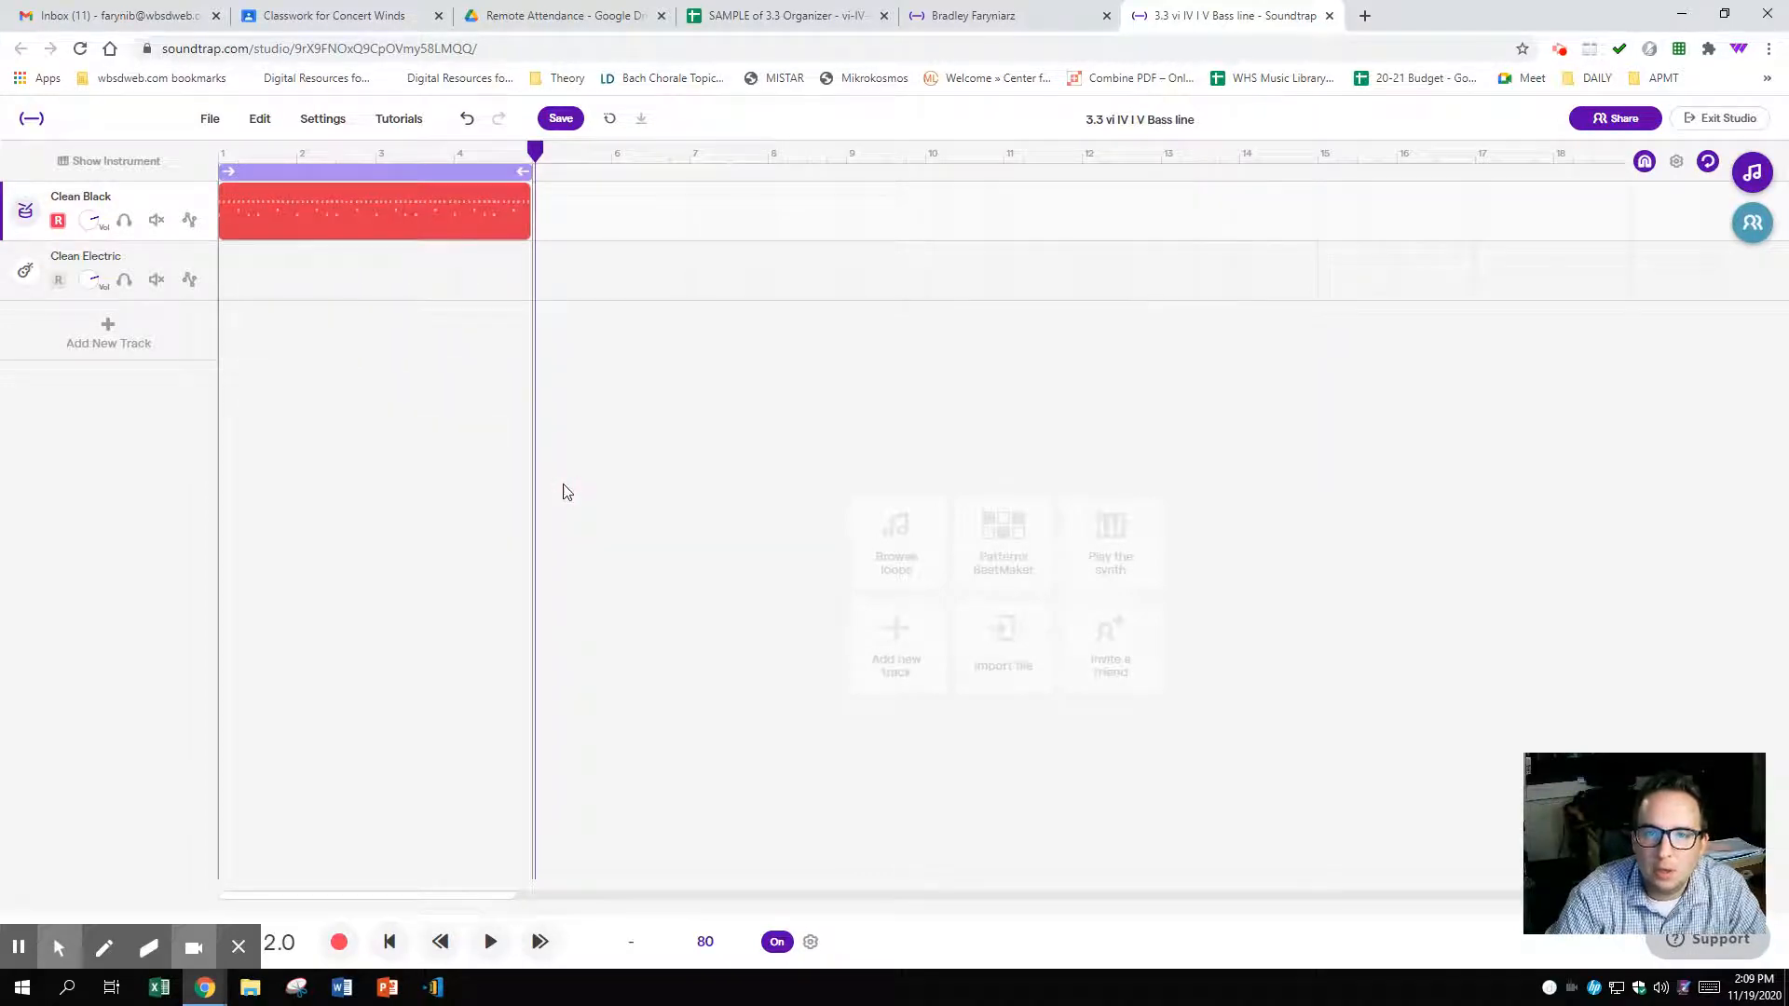
# - Examine the recorded drum notes in the piano roll and play the beat back from measure 1
pyautogui.doubleClick(380, 210)
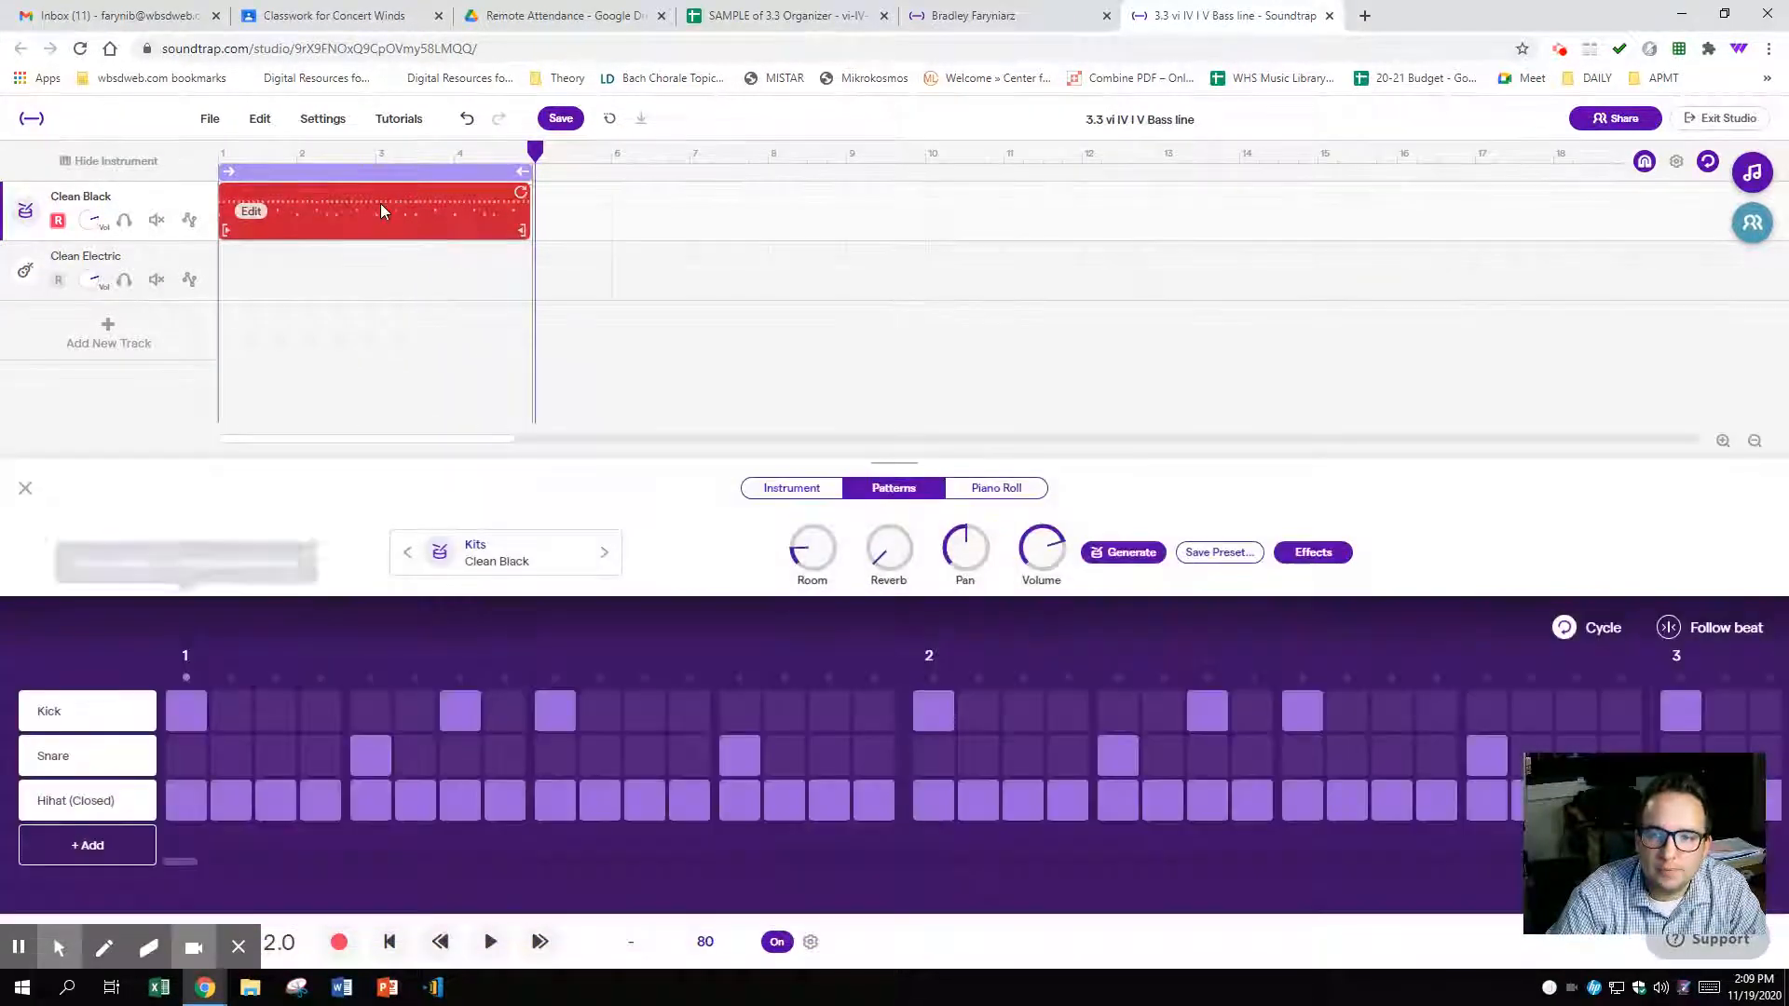
pyautogui.click(1013, 490)
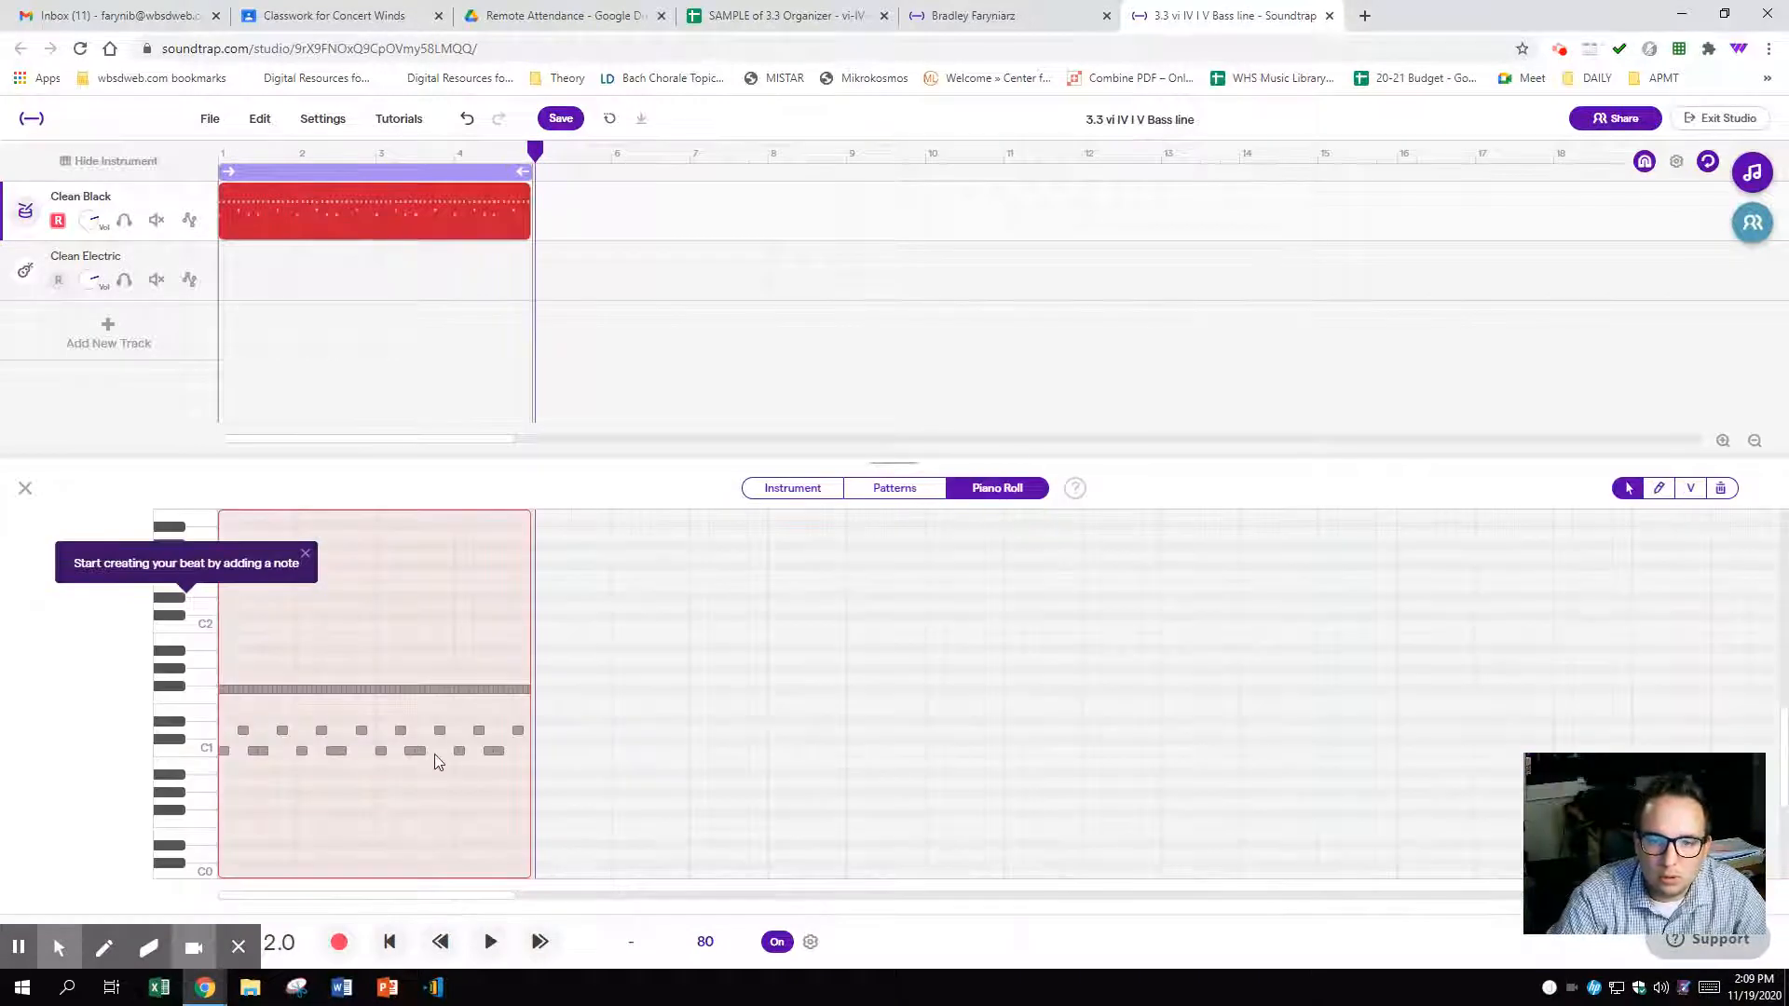
pyautogui.scroll(3, 446, 757)
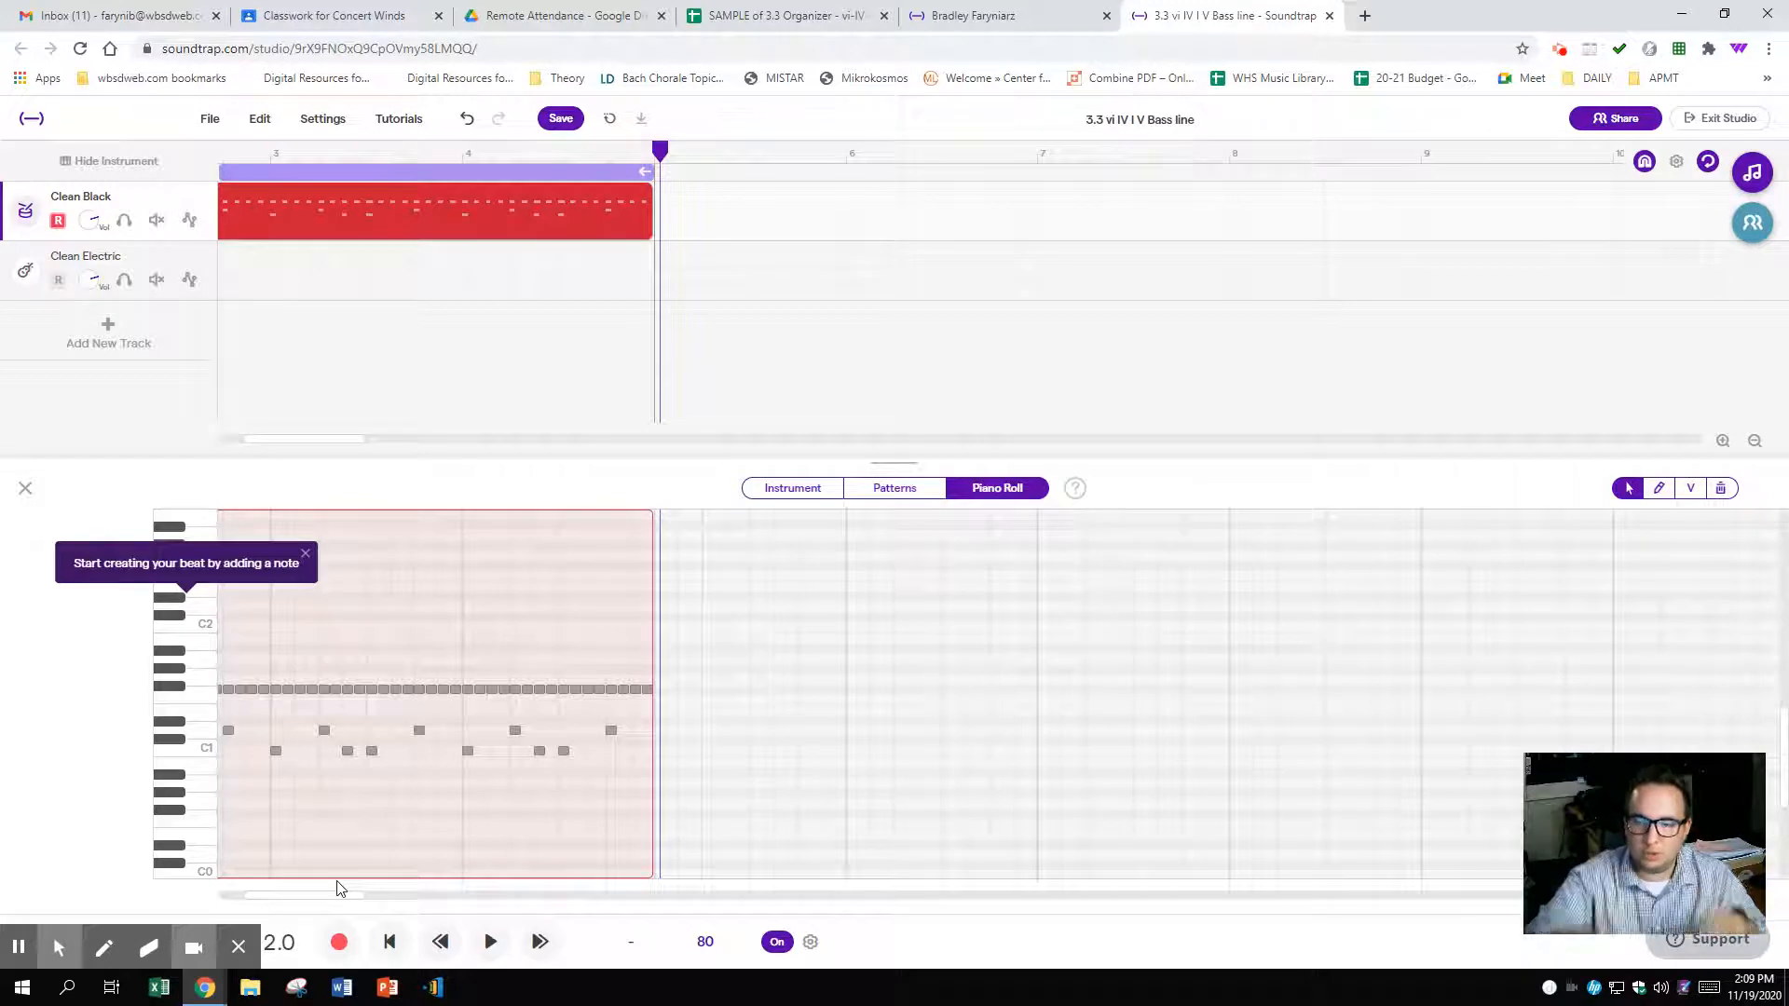
pyautogui.moveTo(330, 897); pyautogui.dragTo(239, 899)
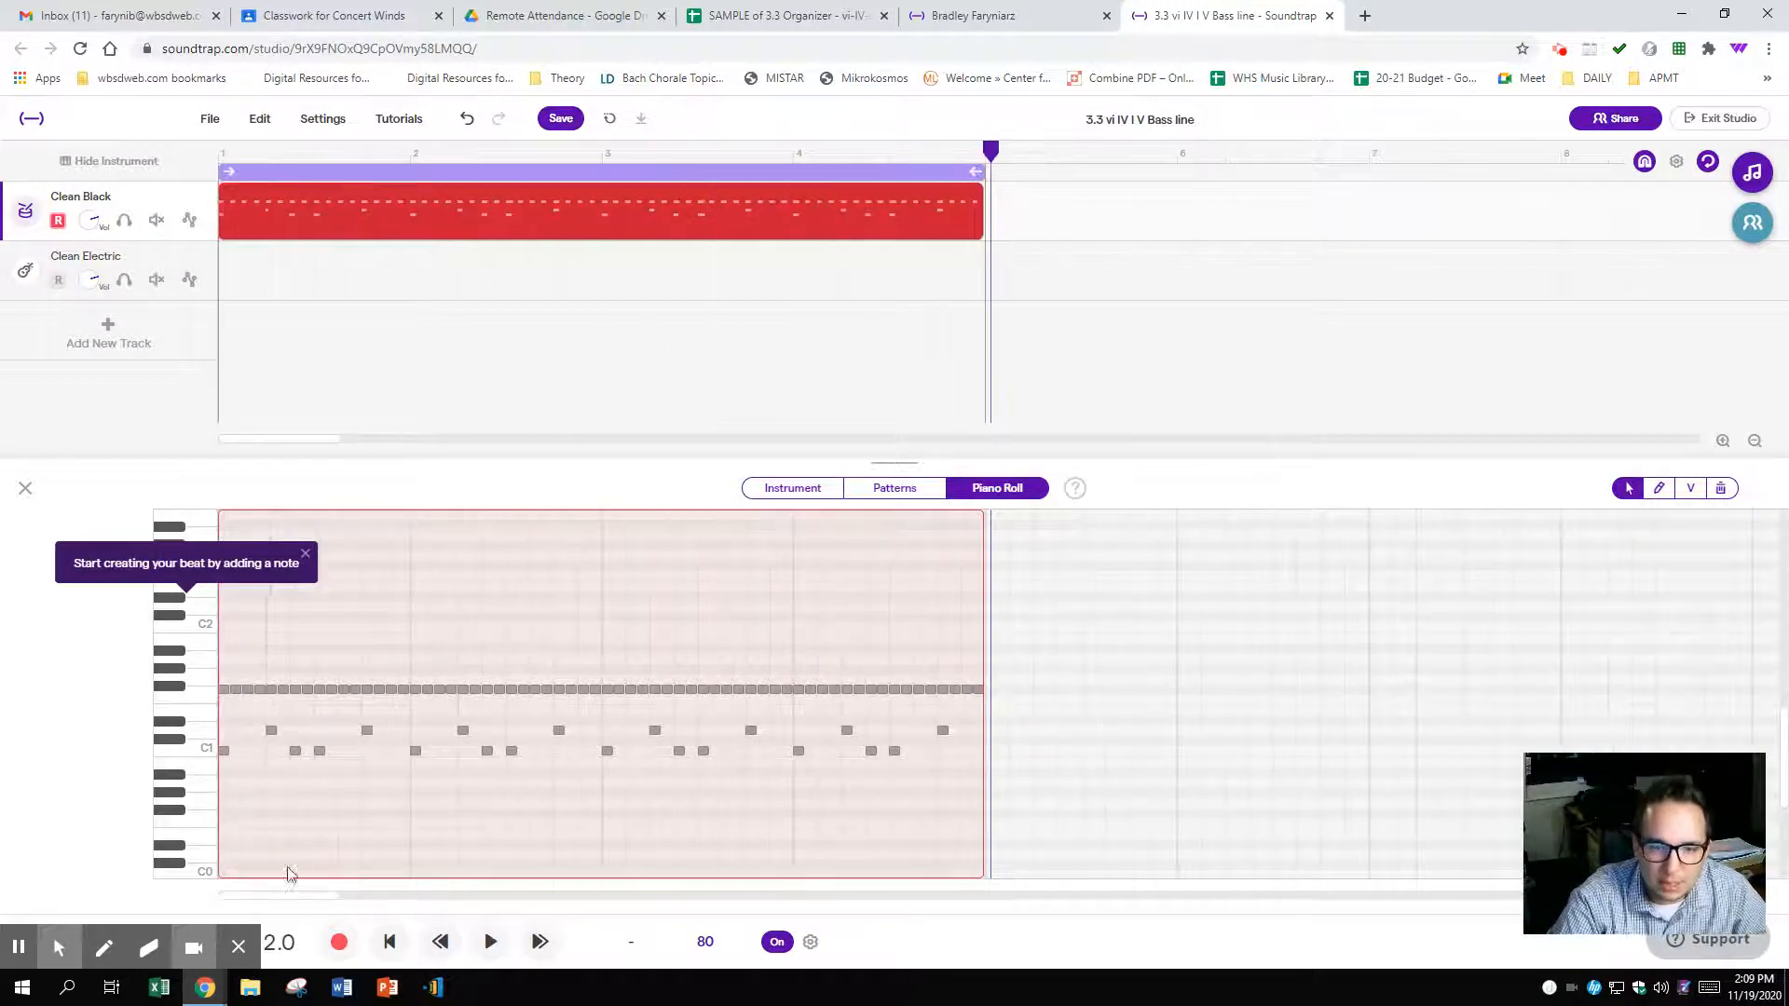
pyautogui.scroll(2, 330, 863)
pyautogui.scroll(-2, 358, 814)
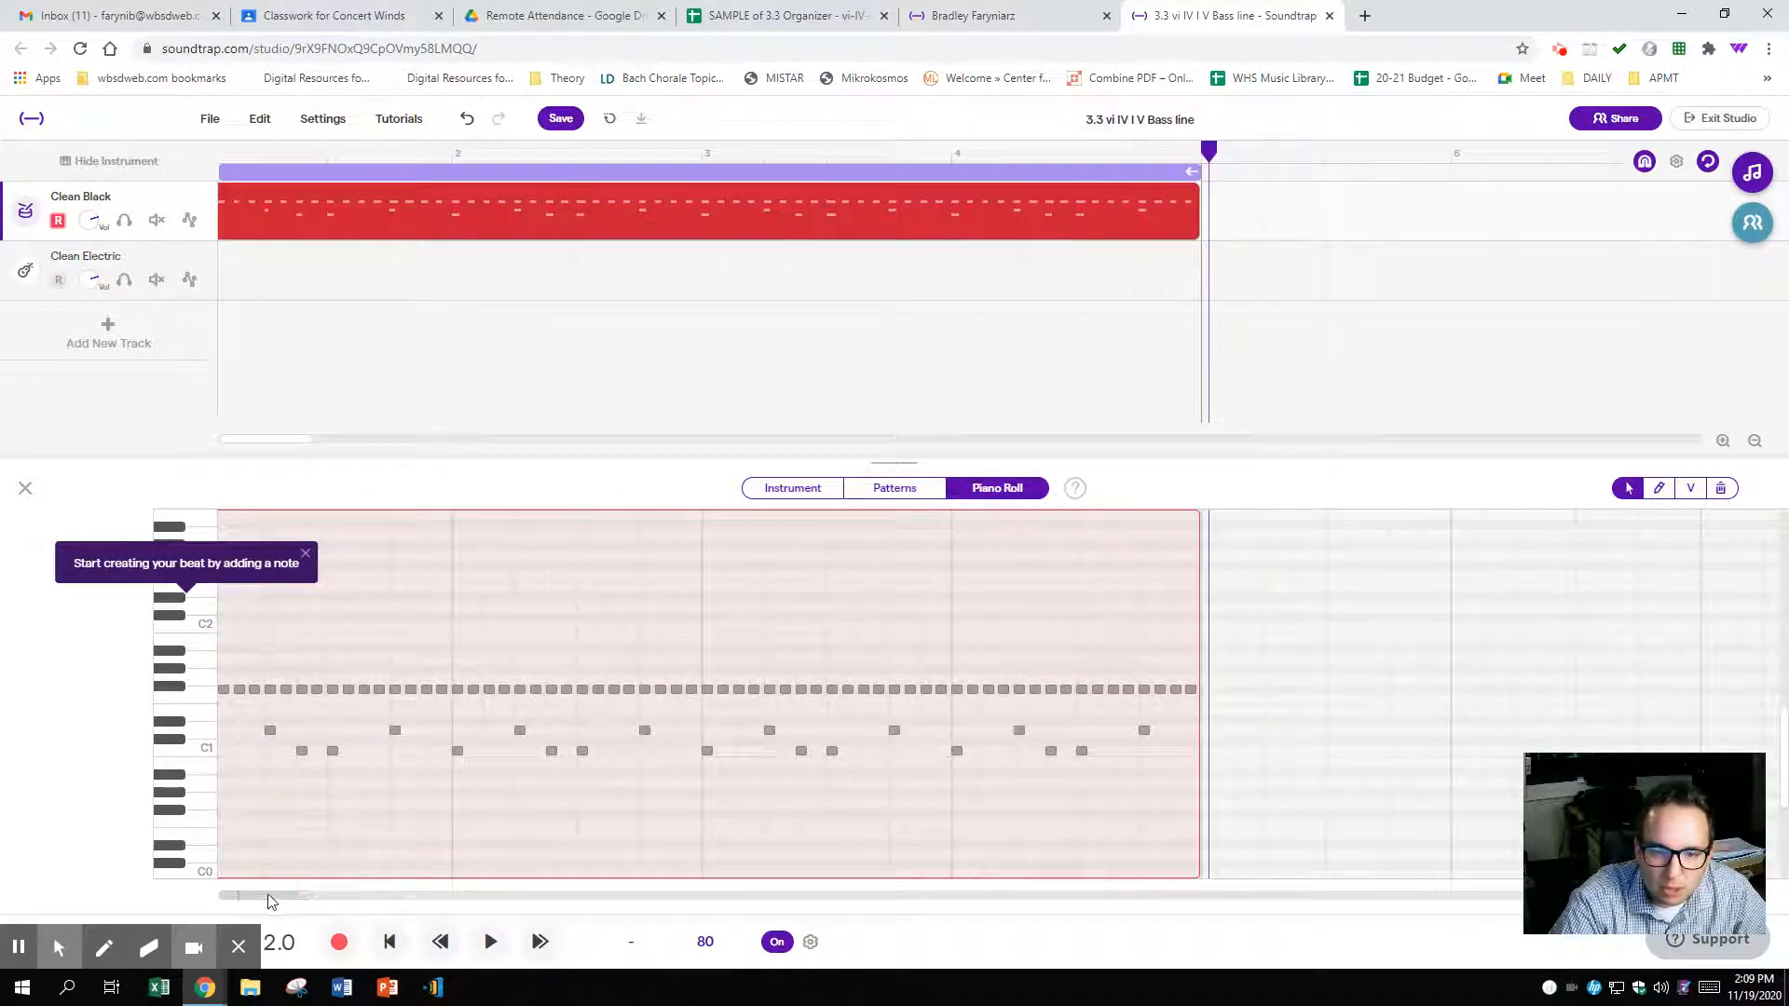
pyautogui.click(389, 942)
pyautogui.press('space')
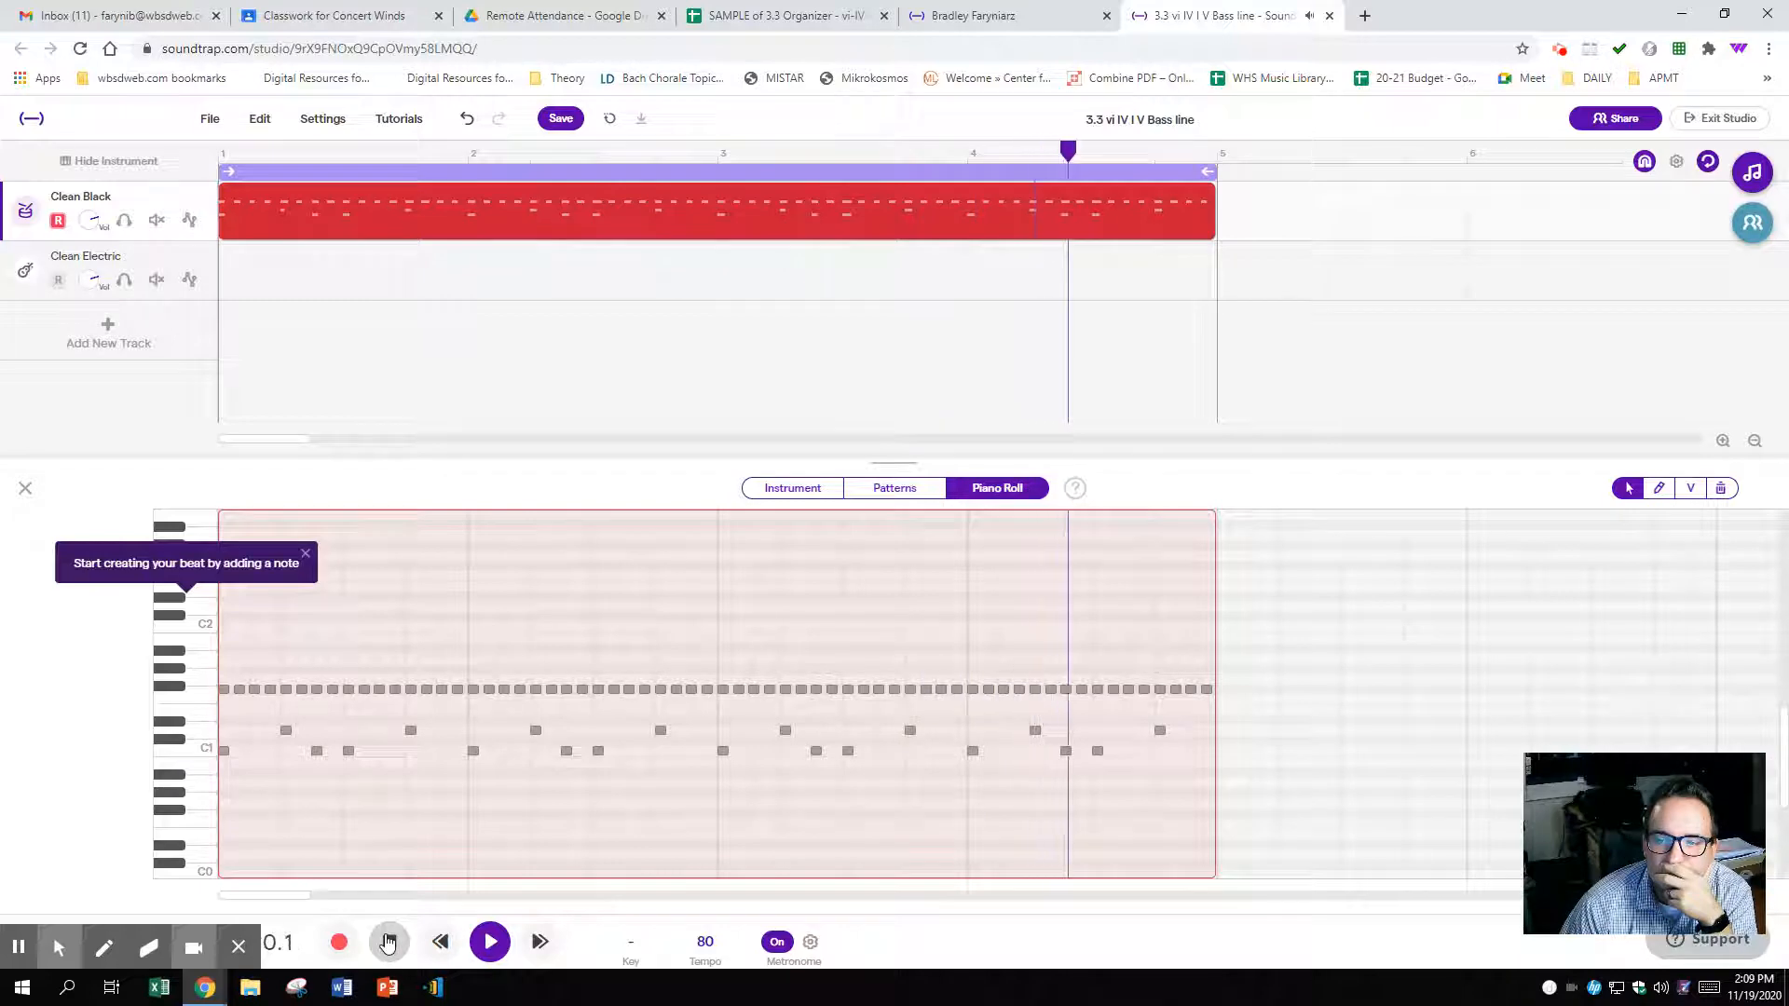
pyautogui.click(389, 943)
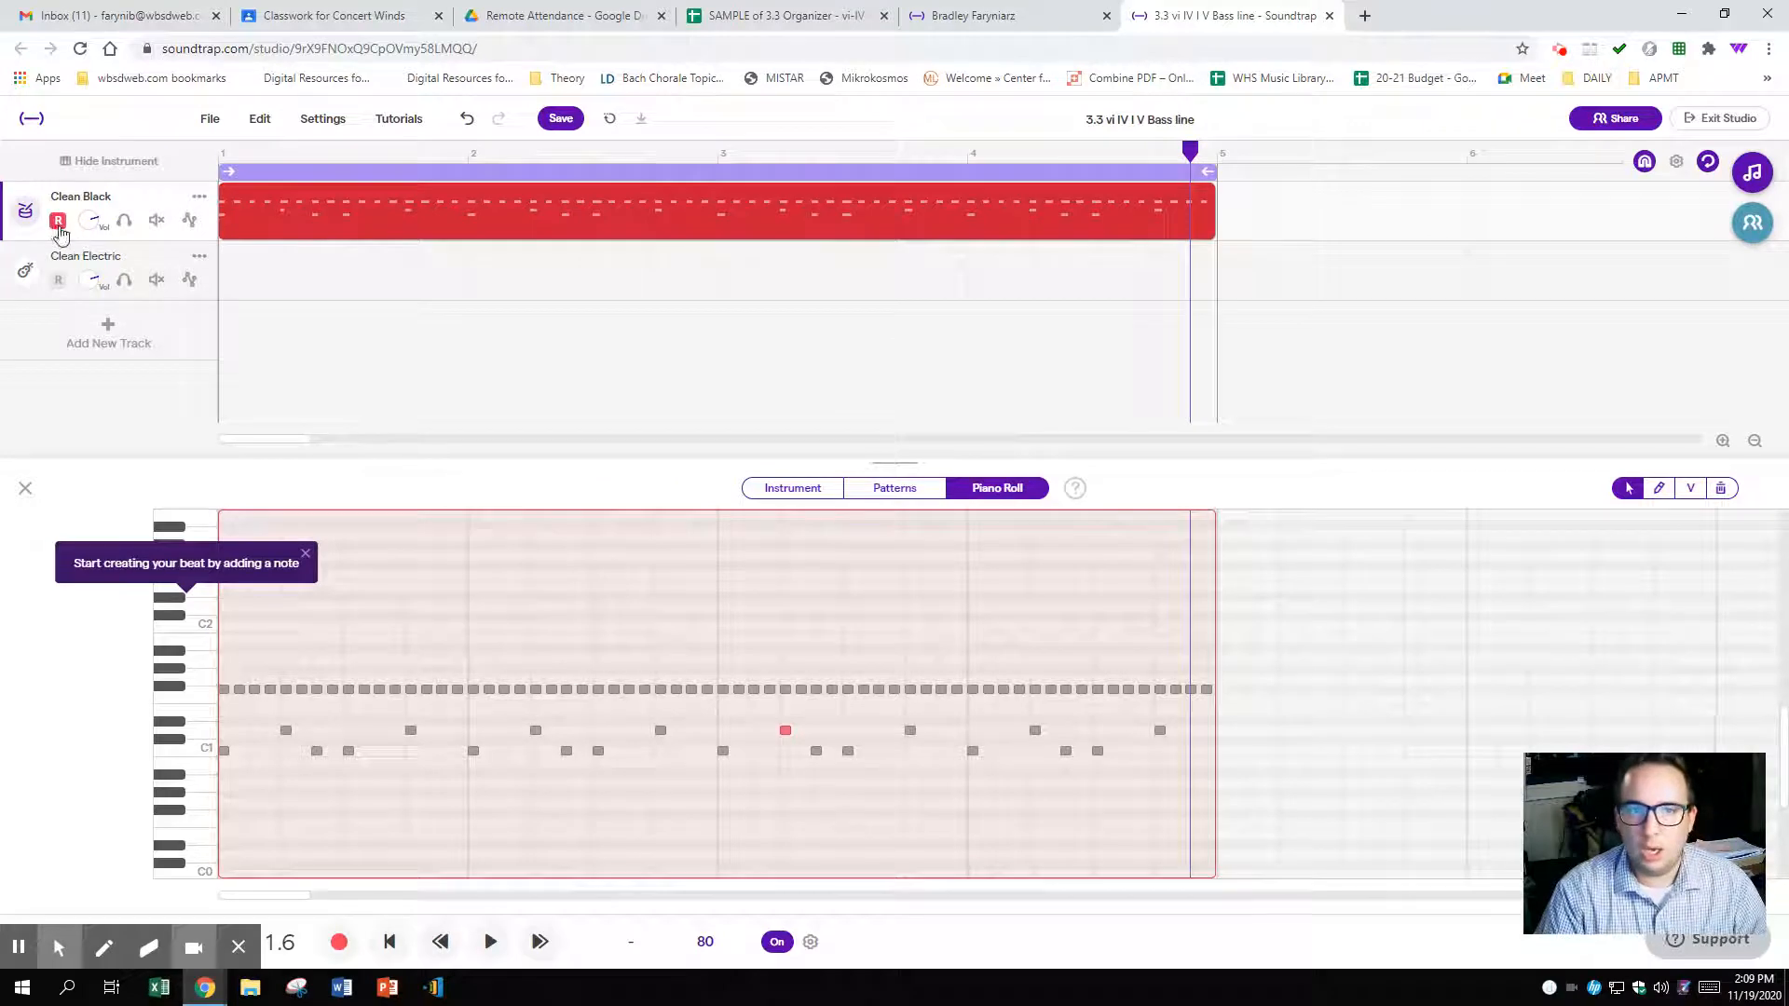
# - Disarm the Clean Black track, arm Clean Electric for recording and show its on-screen keyboard with the playhead at the start
pyautogui.click(57, 225)
pyautogui.click(57, 225)
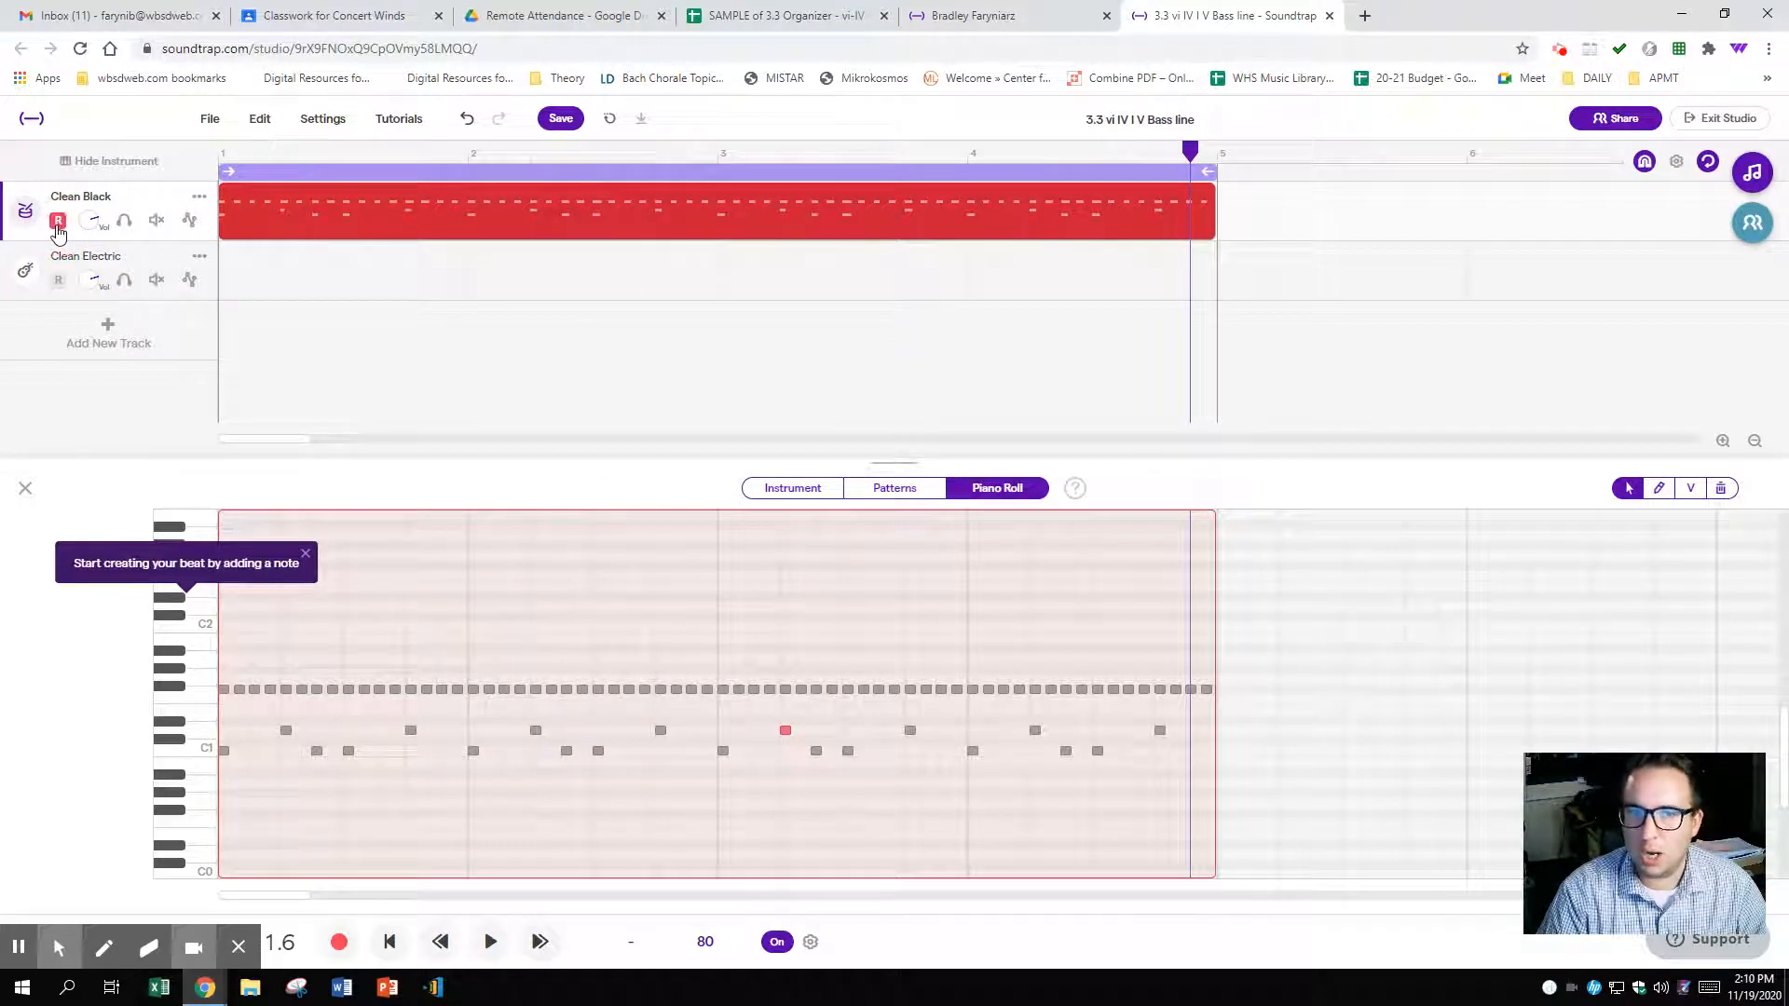
pyautogui.click(56, 226)
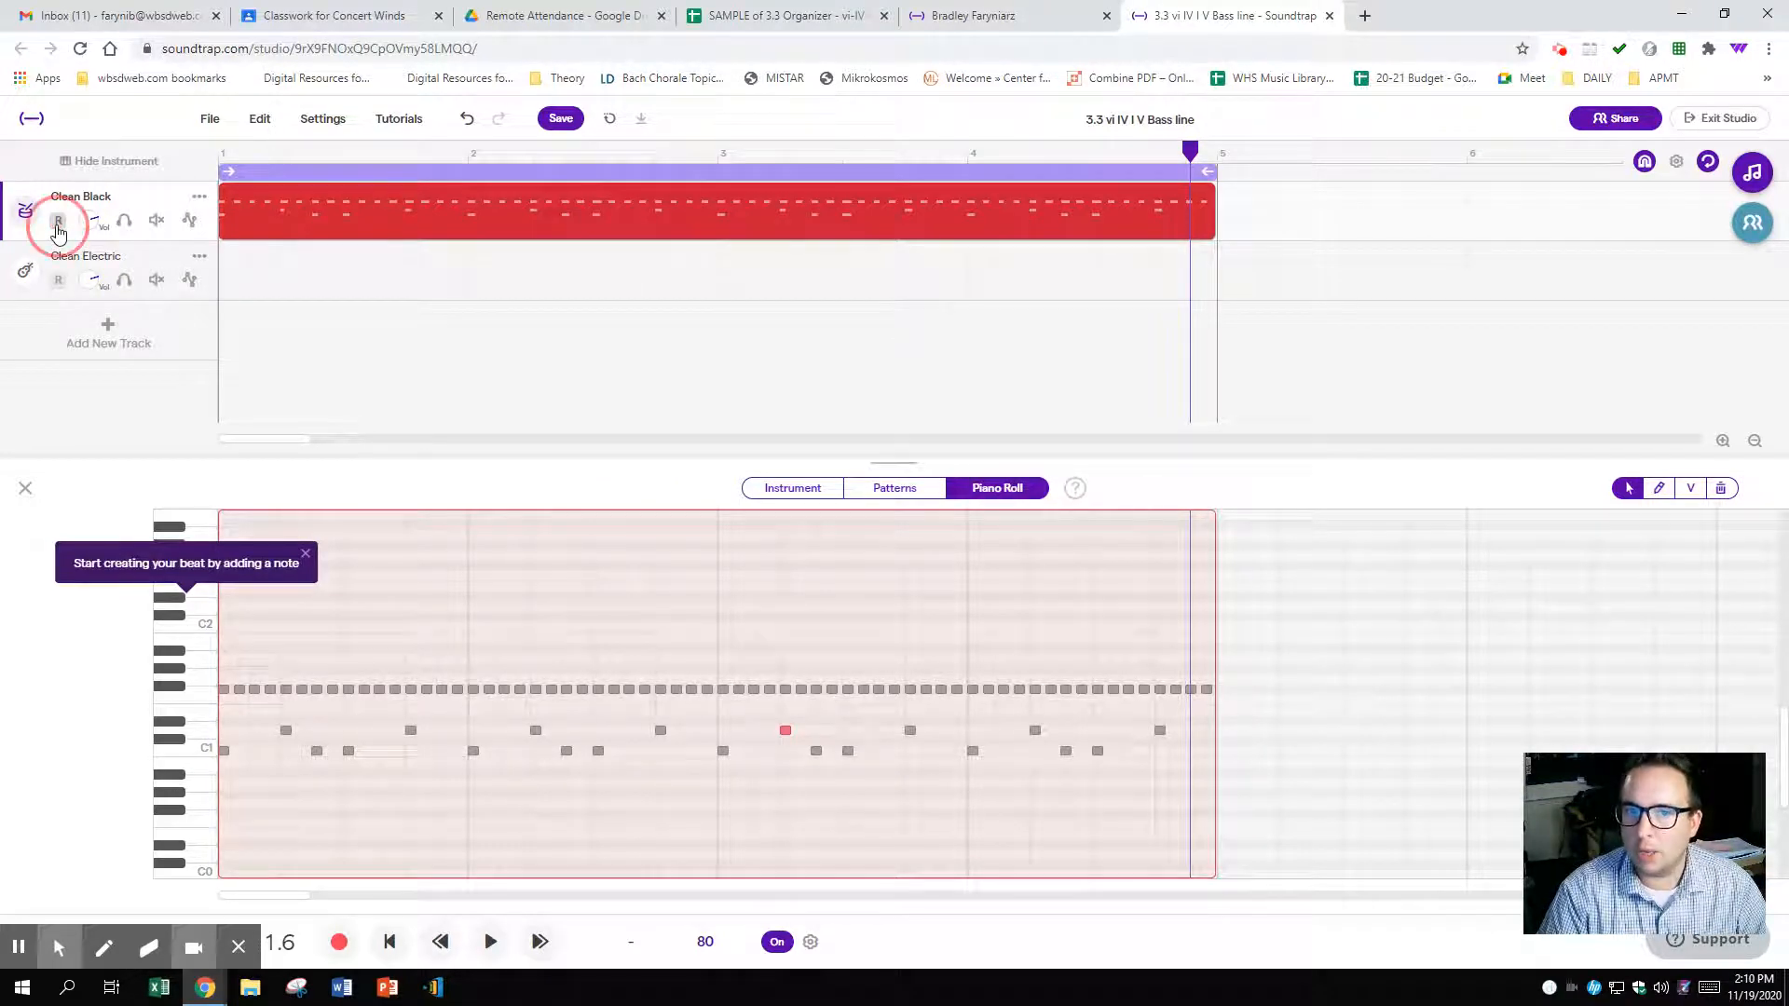
pyautogui.click(56, 281)
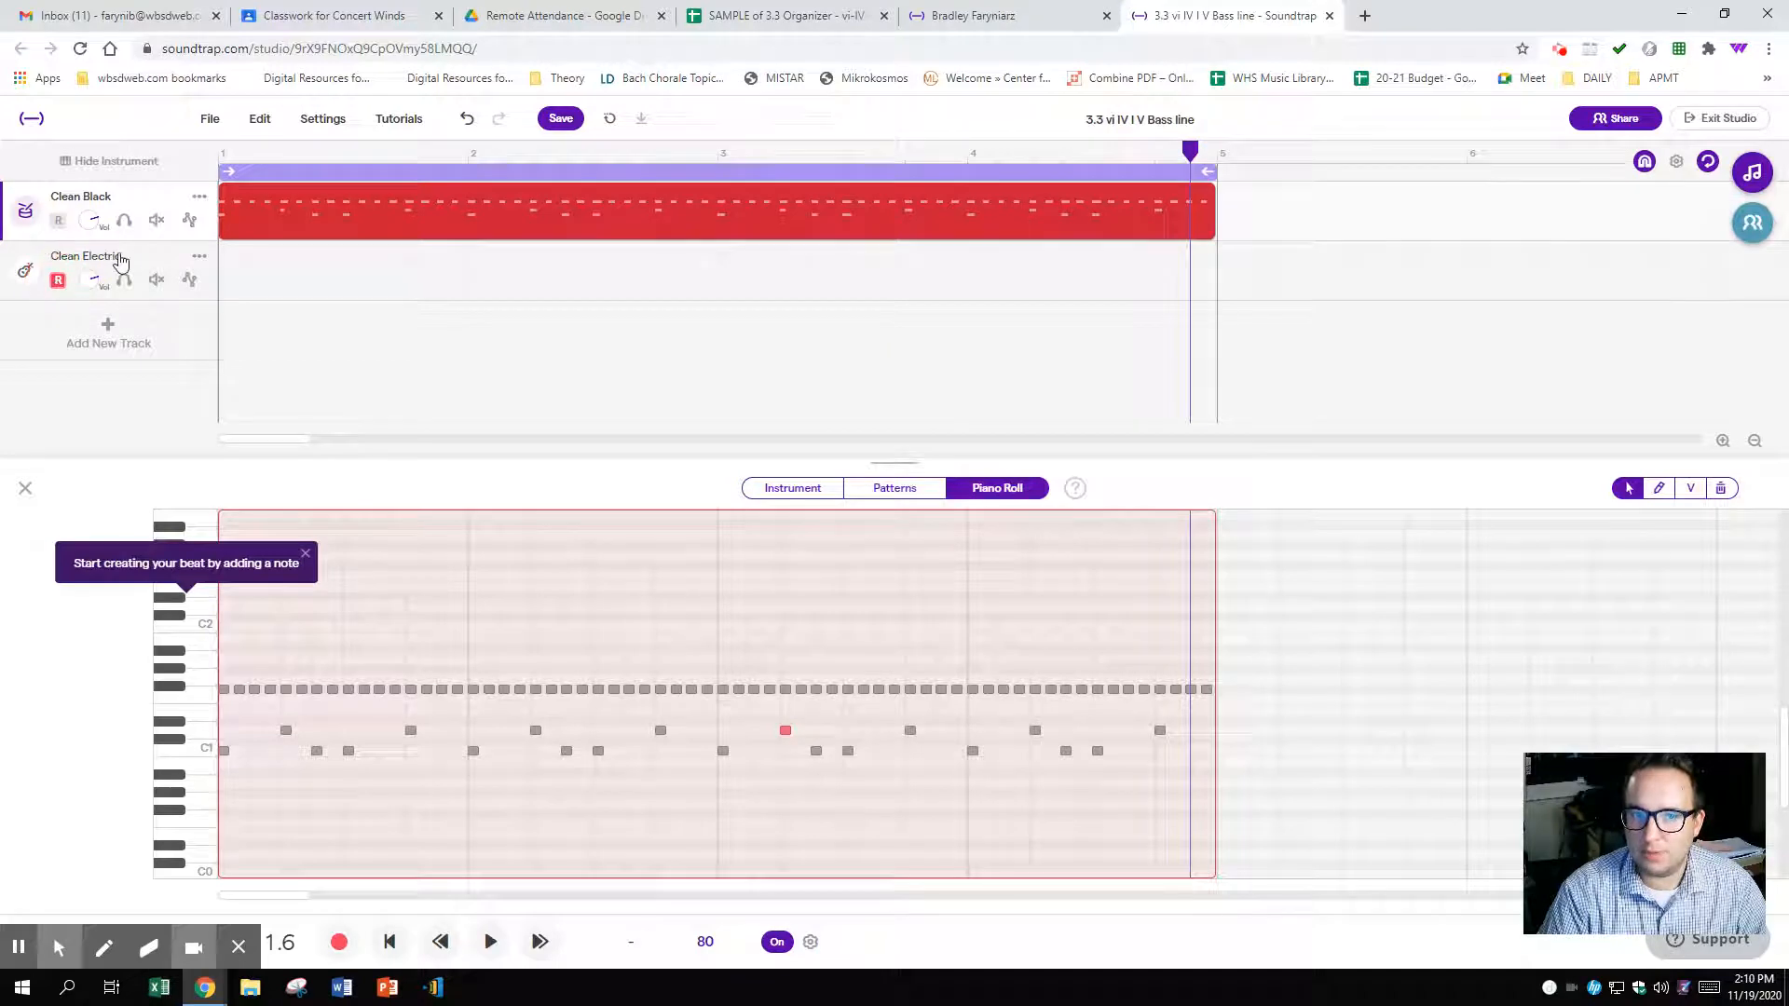
pyautogui.click(117, 262)
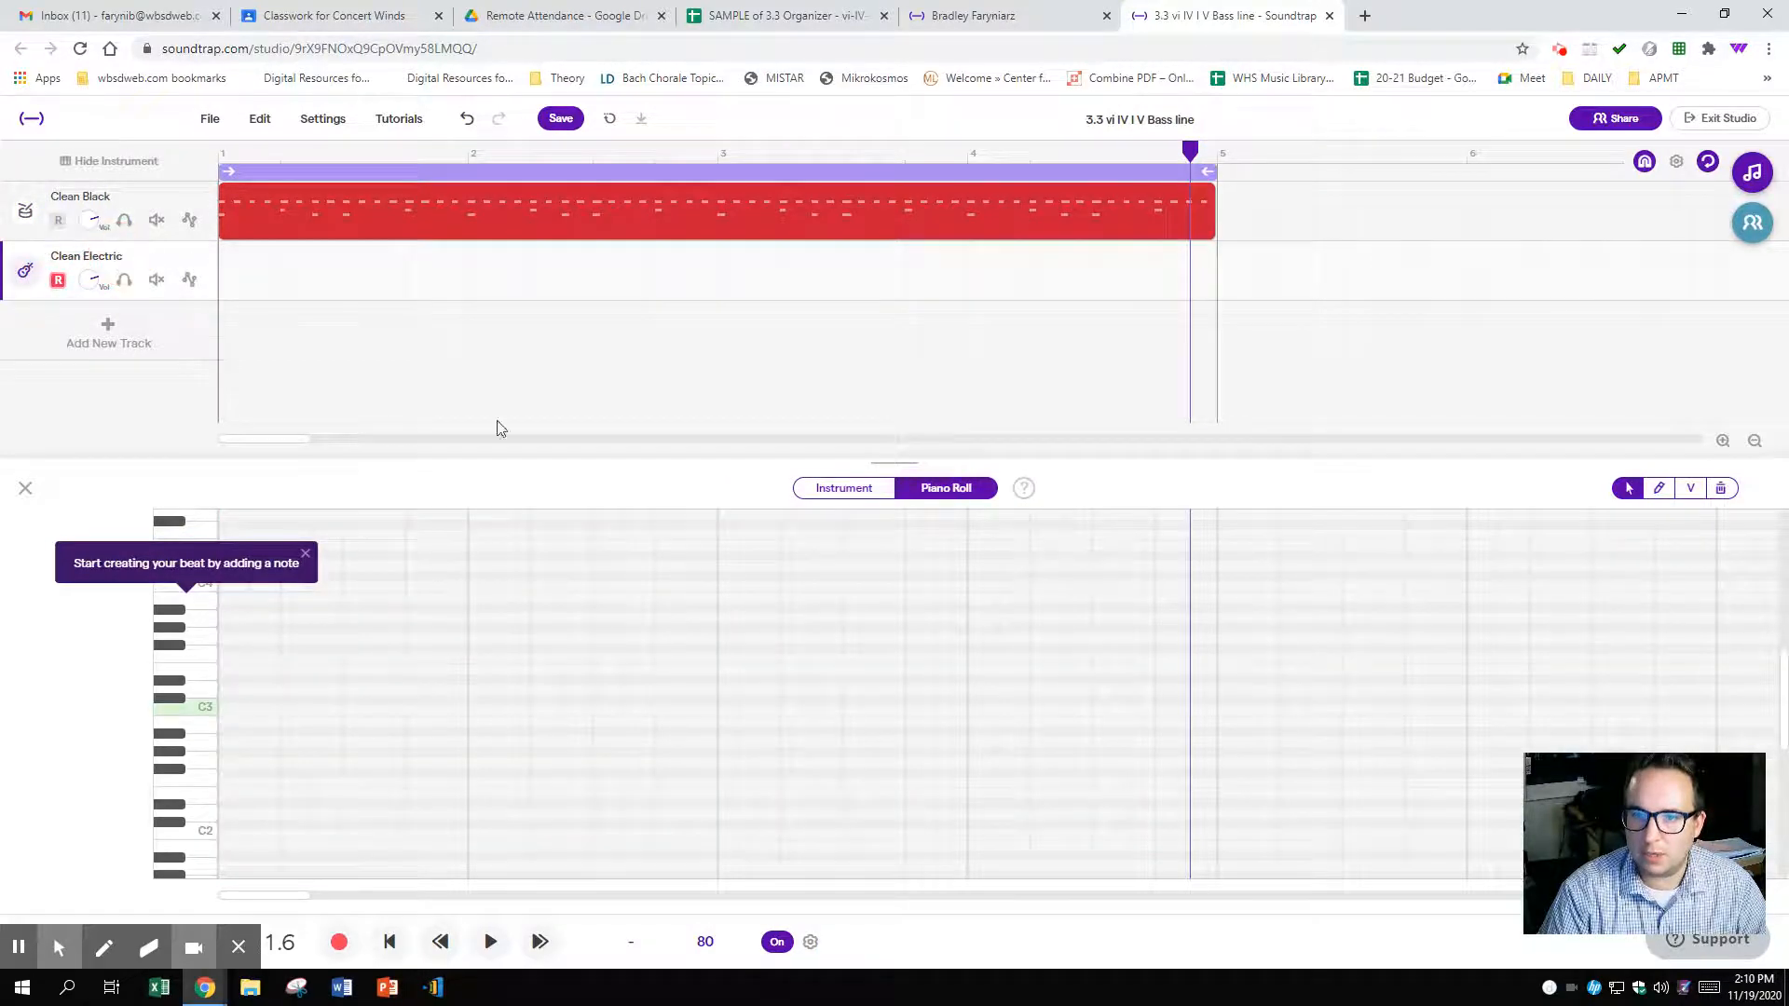
pyautogui.click(836, 496)
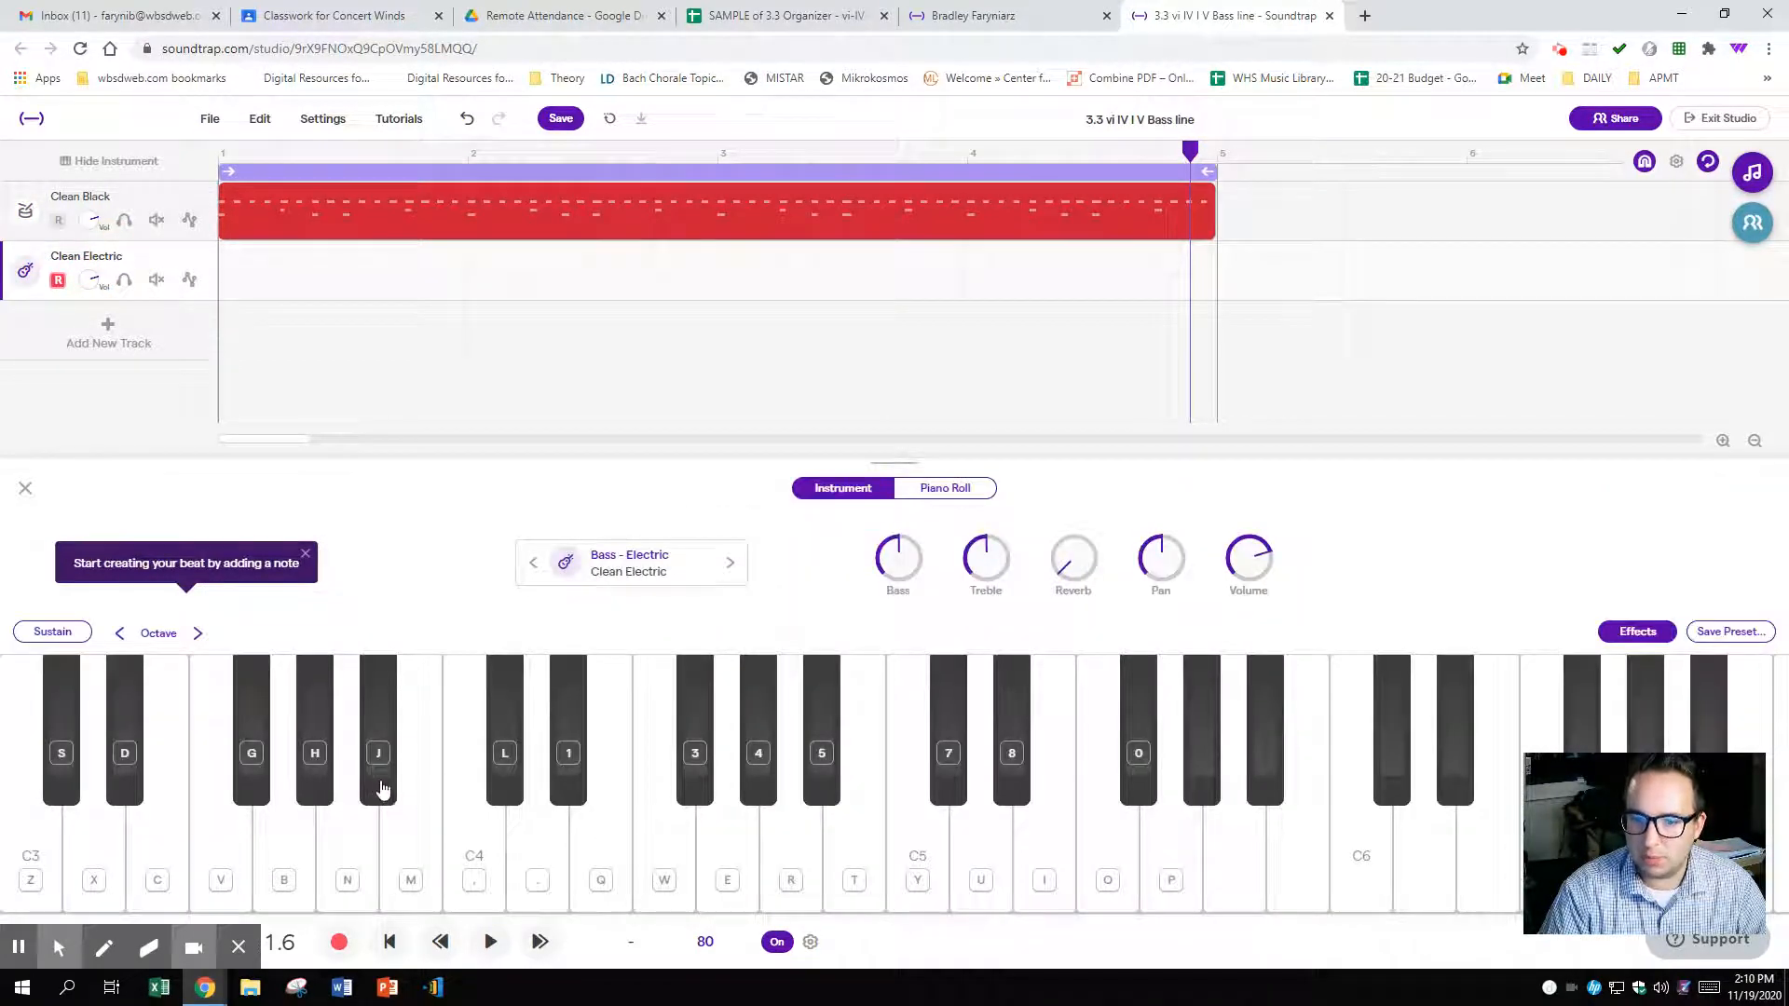
pyautogui.click(390, 941)
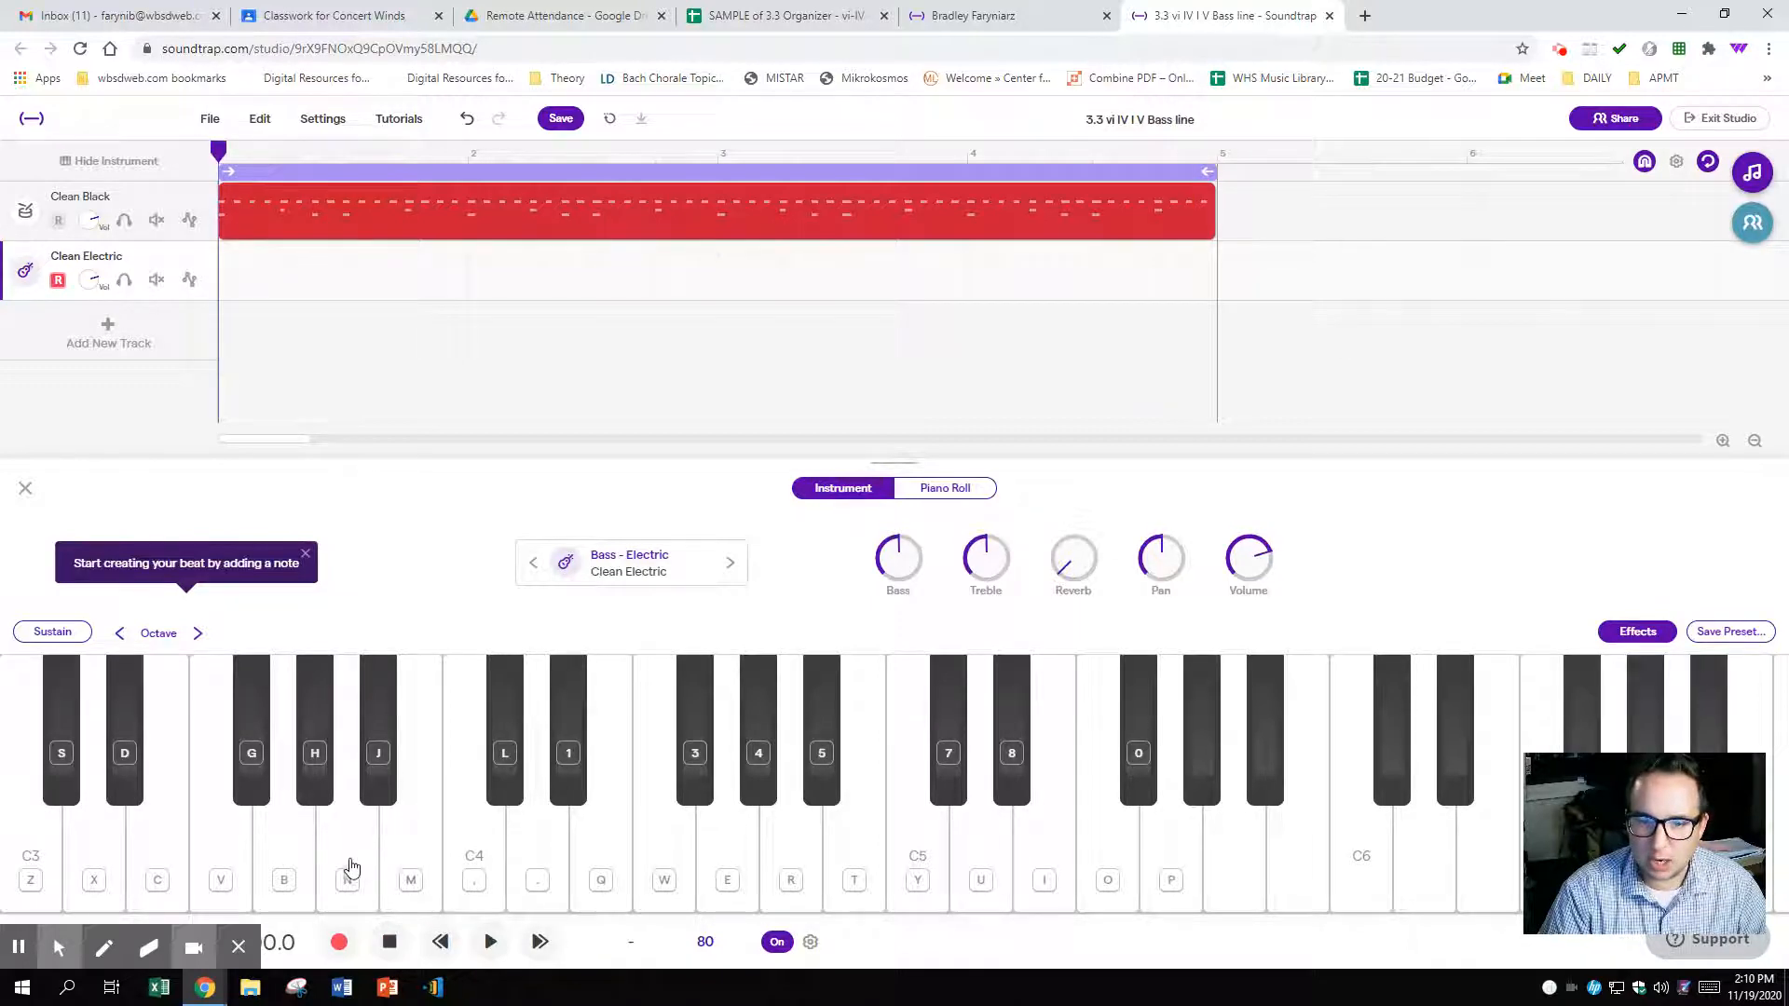
# - Audition the bass line's root notes A, F, C and G on the Clean Electric keyboard in the C3 octave
pyautogui.click(350, 869)
pyautogui.click(221, 854)
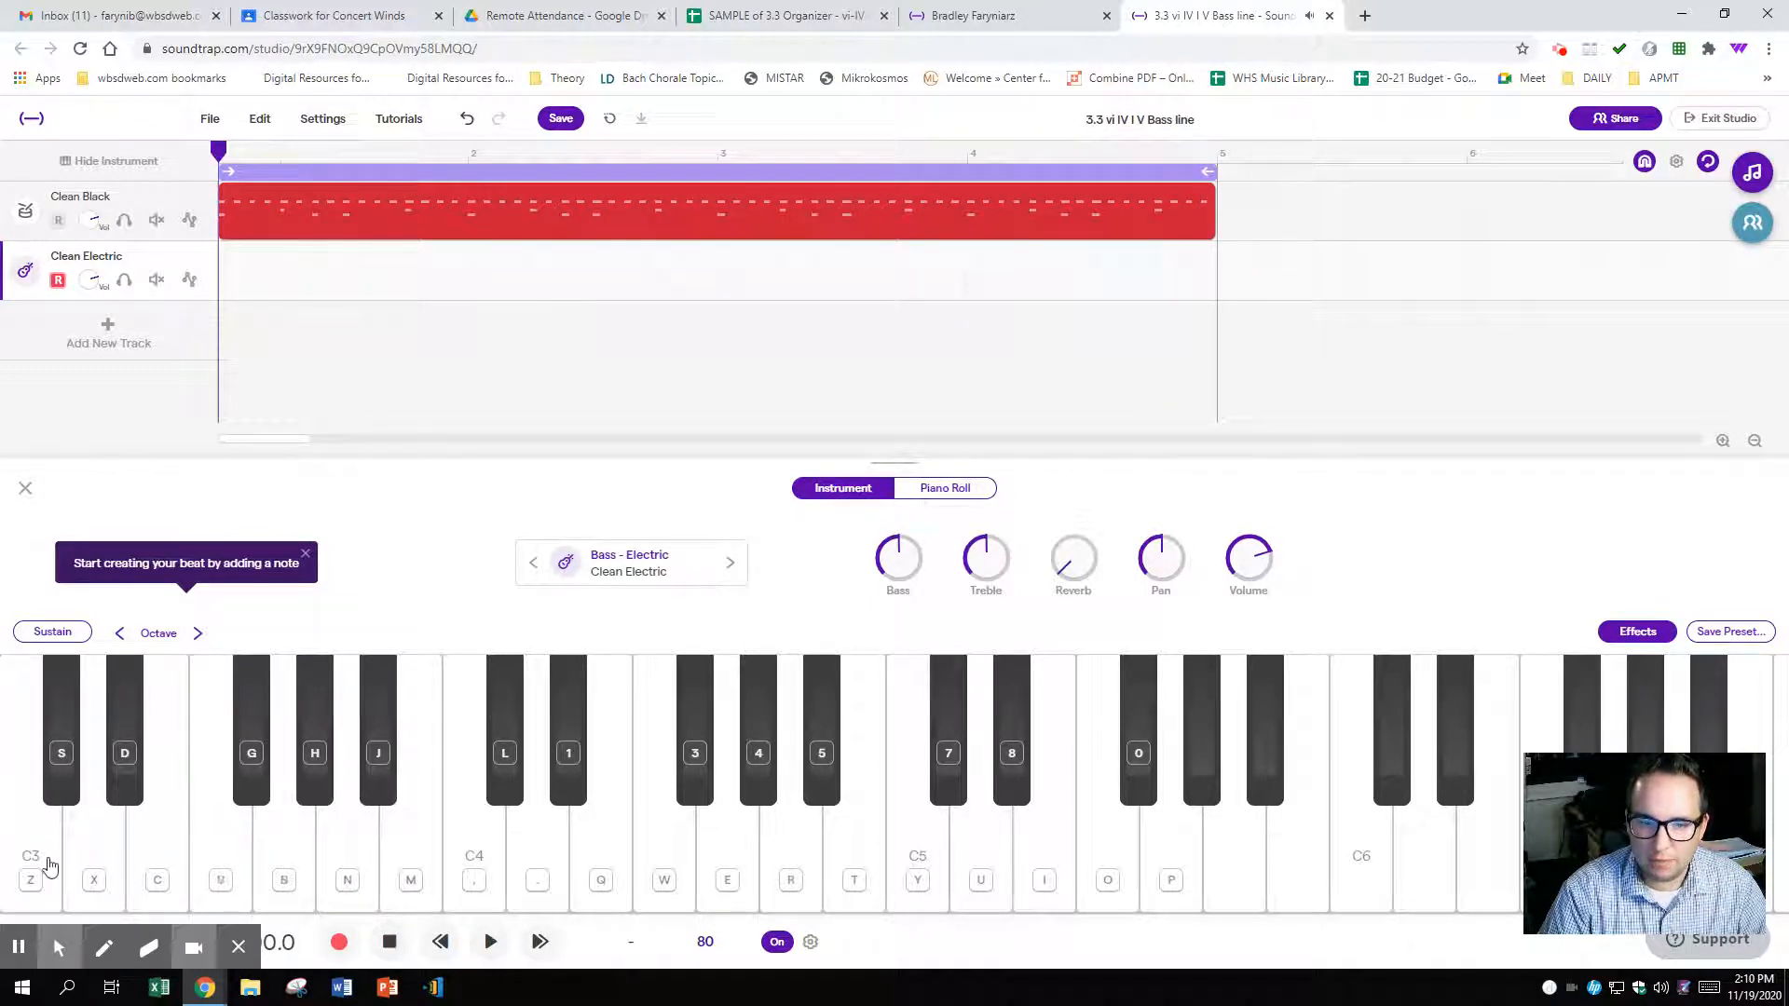
pyautogui.click(30, 859)
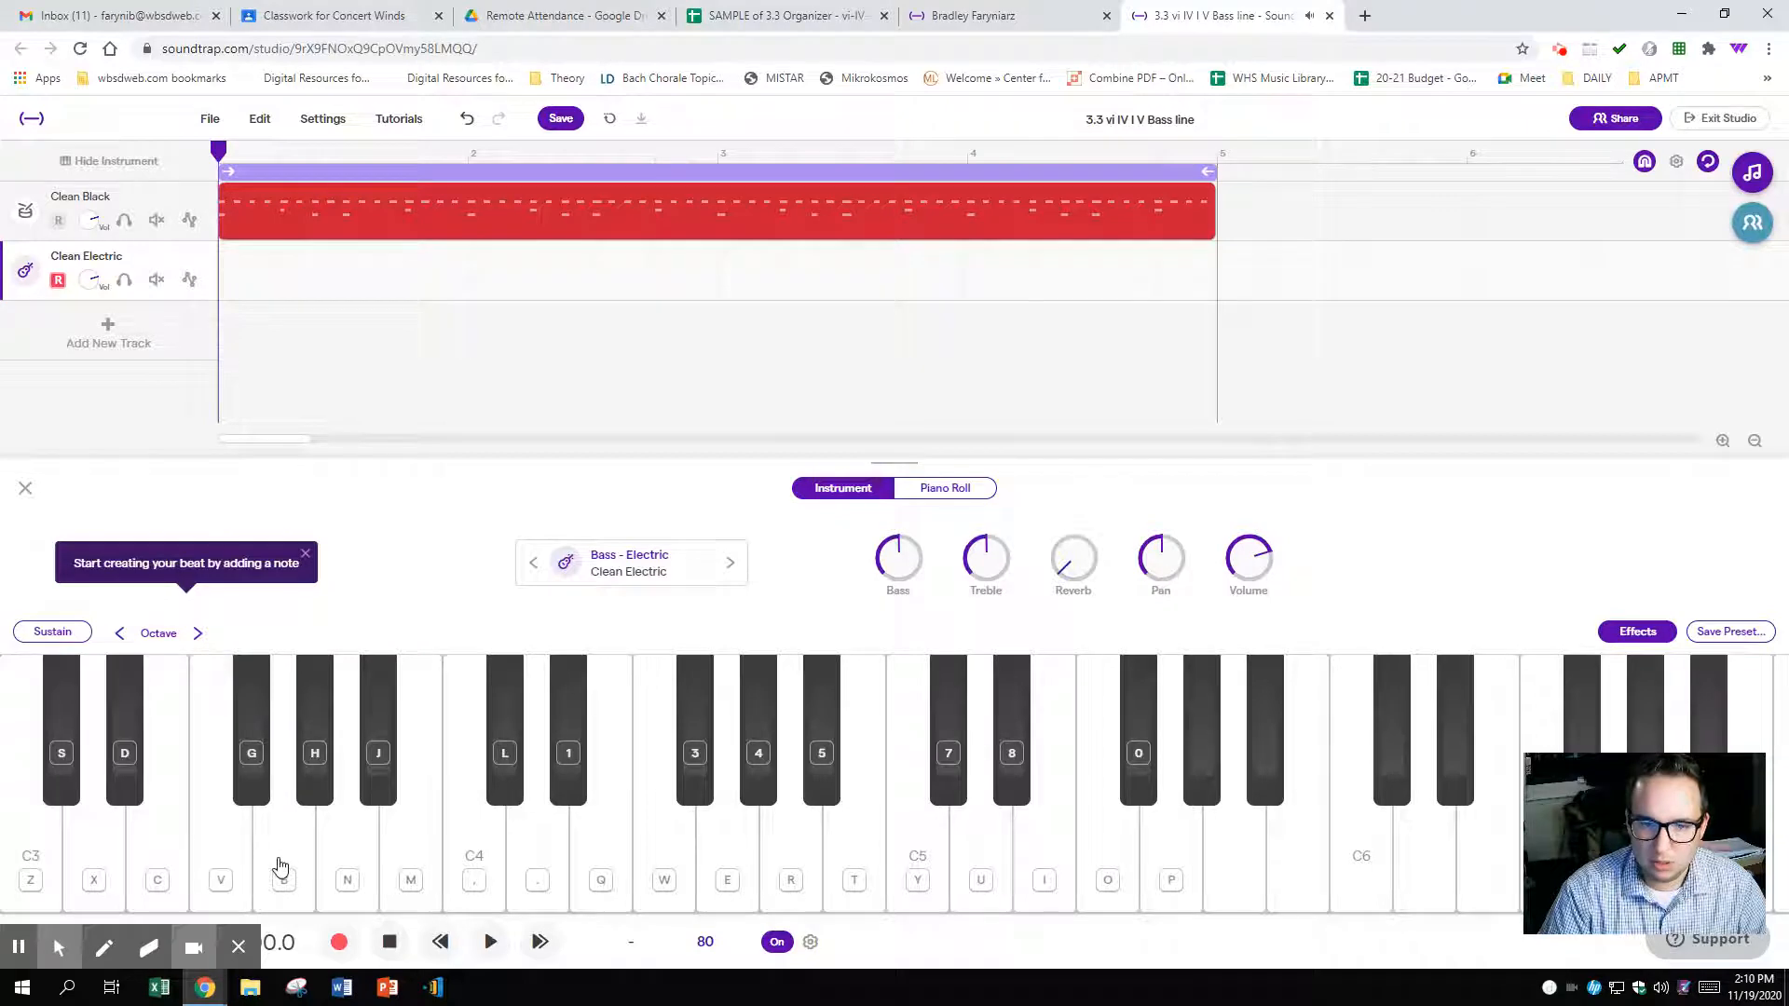
pyautogui.click(280, 867)
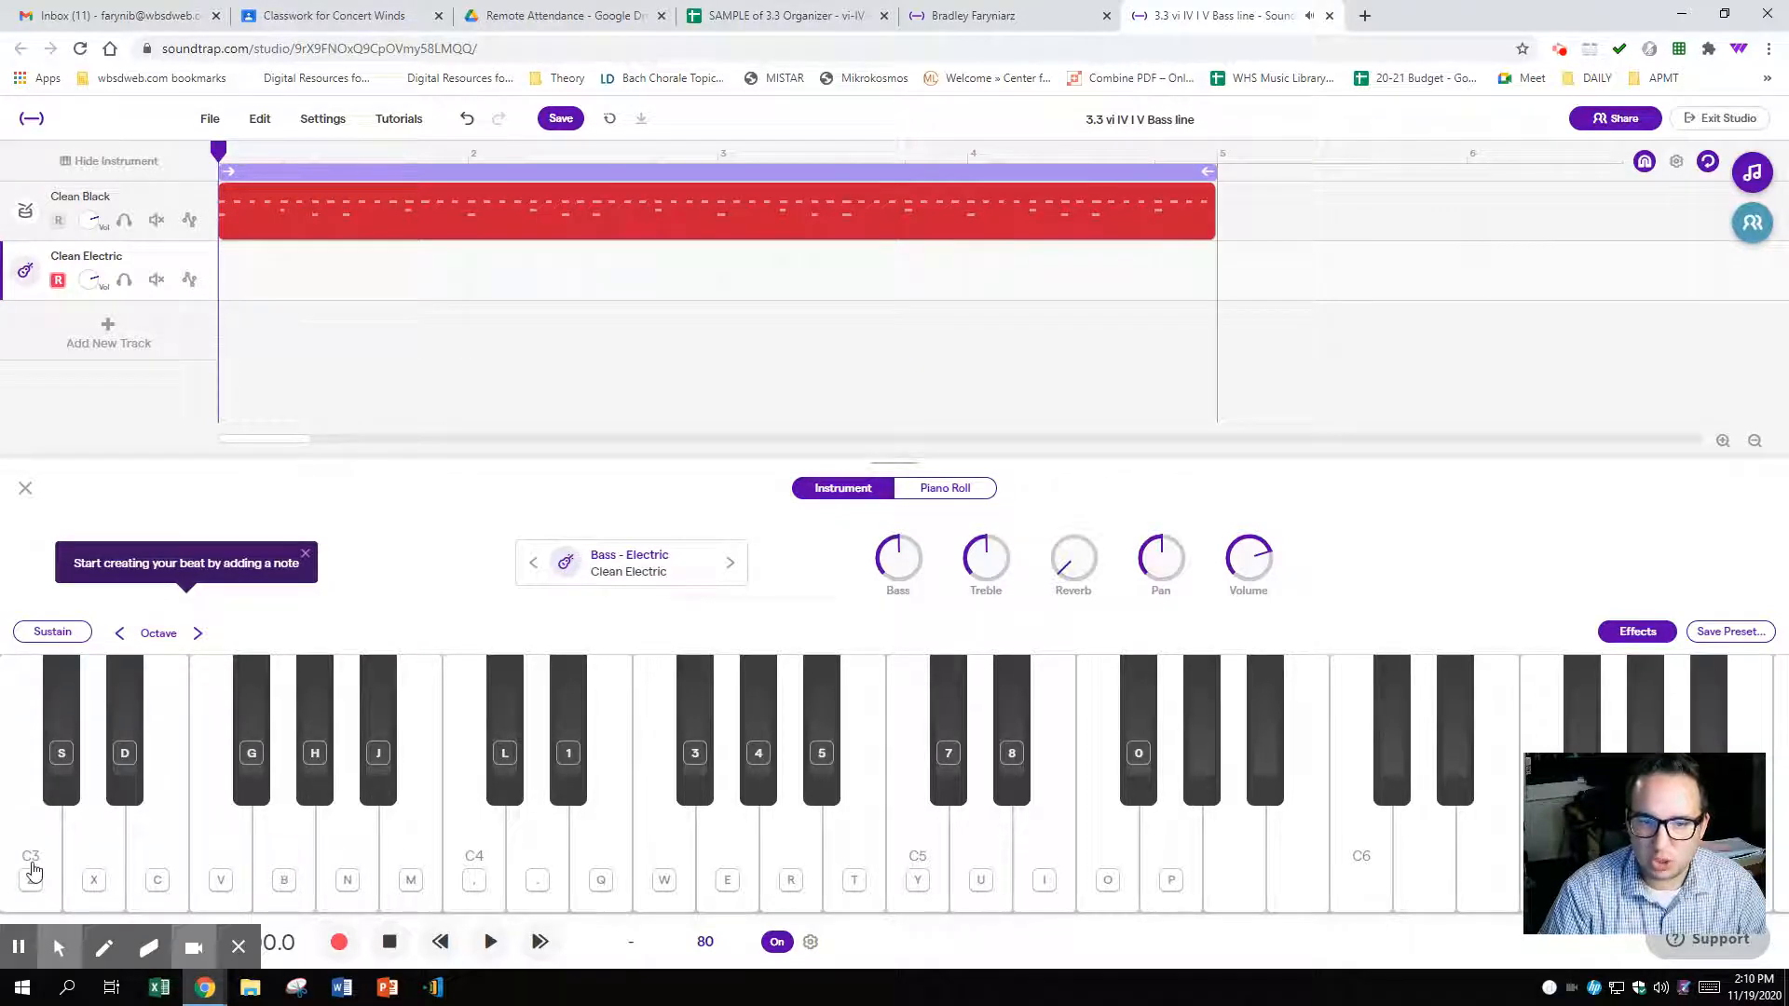
pyautogui.click(140, 857)
pyautogui.click(349, 858)
pyautogui.click(480, 857)
pyautogui.click(279, 857)
pyautogui.click(32, 859)
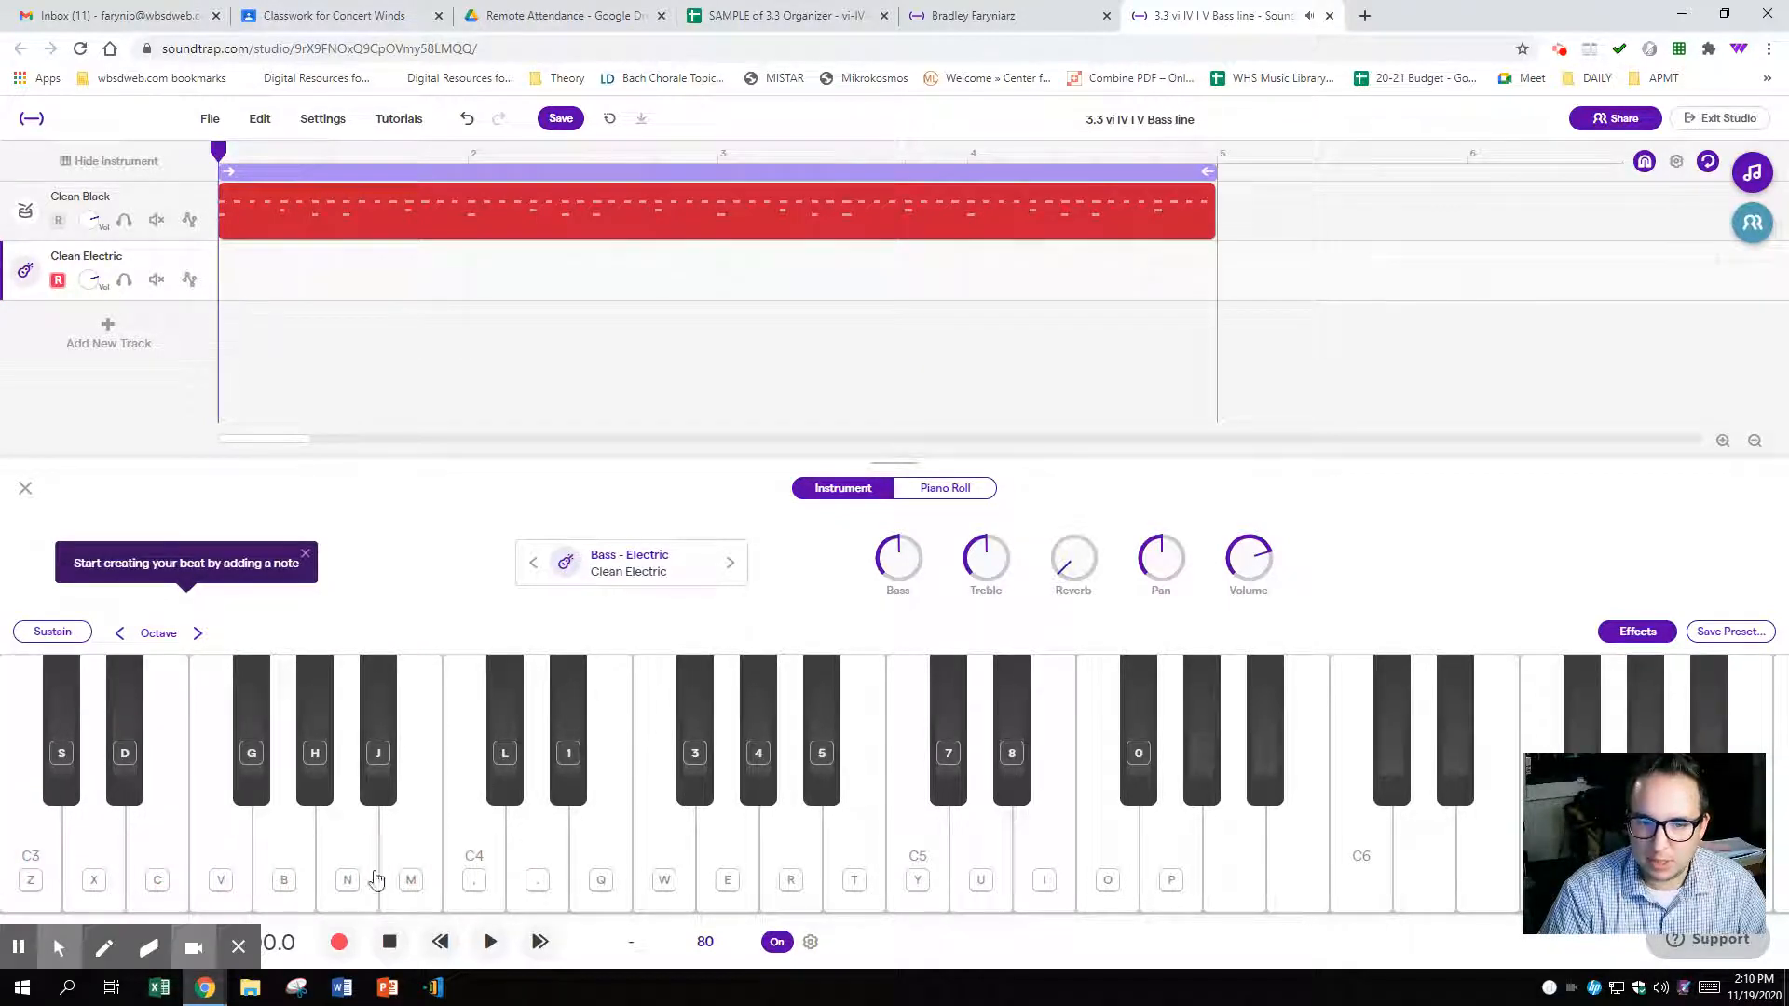
pyautogui.click(499, 871)
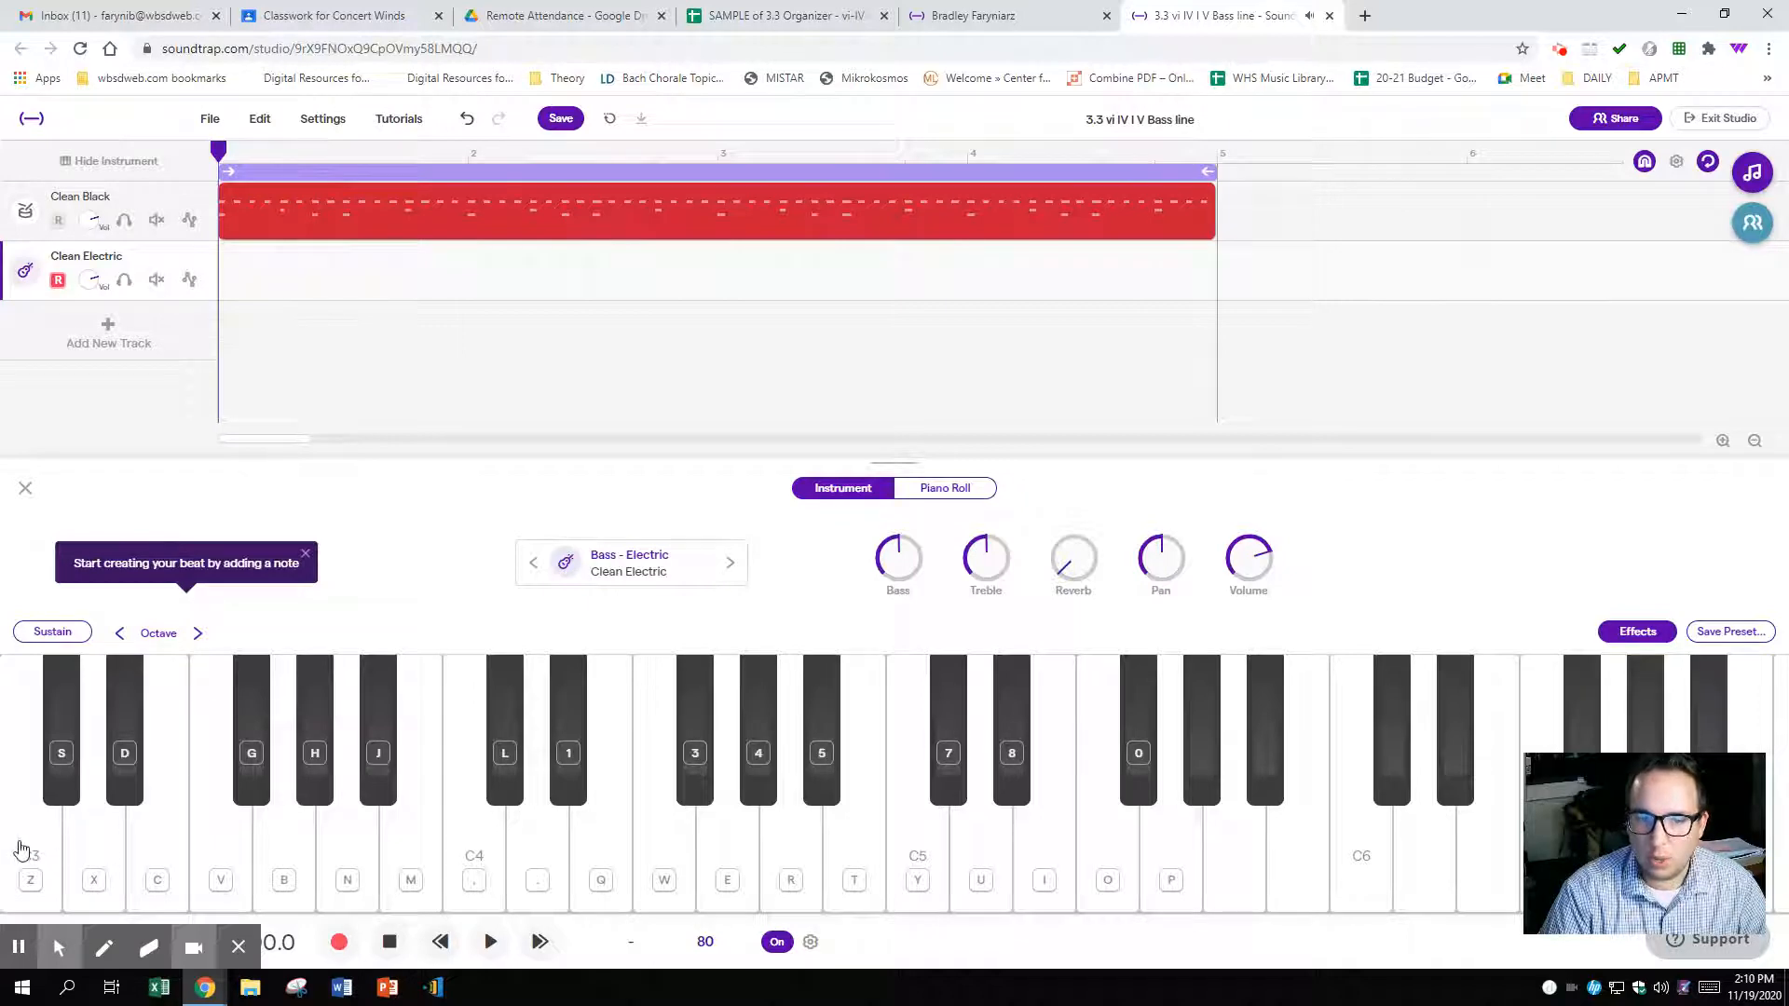
# - Shift the bass keyboard's octave down so that its lowest key is C1
pyautogui.click(121, 636)
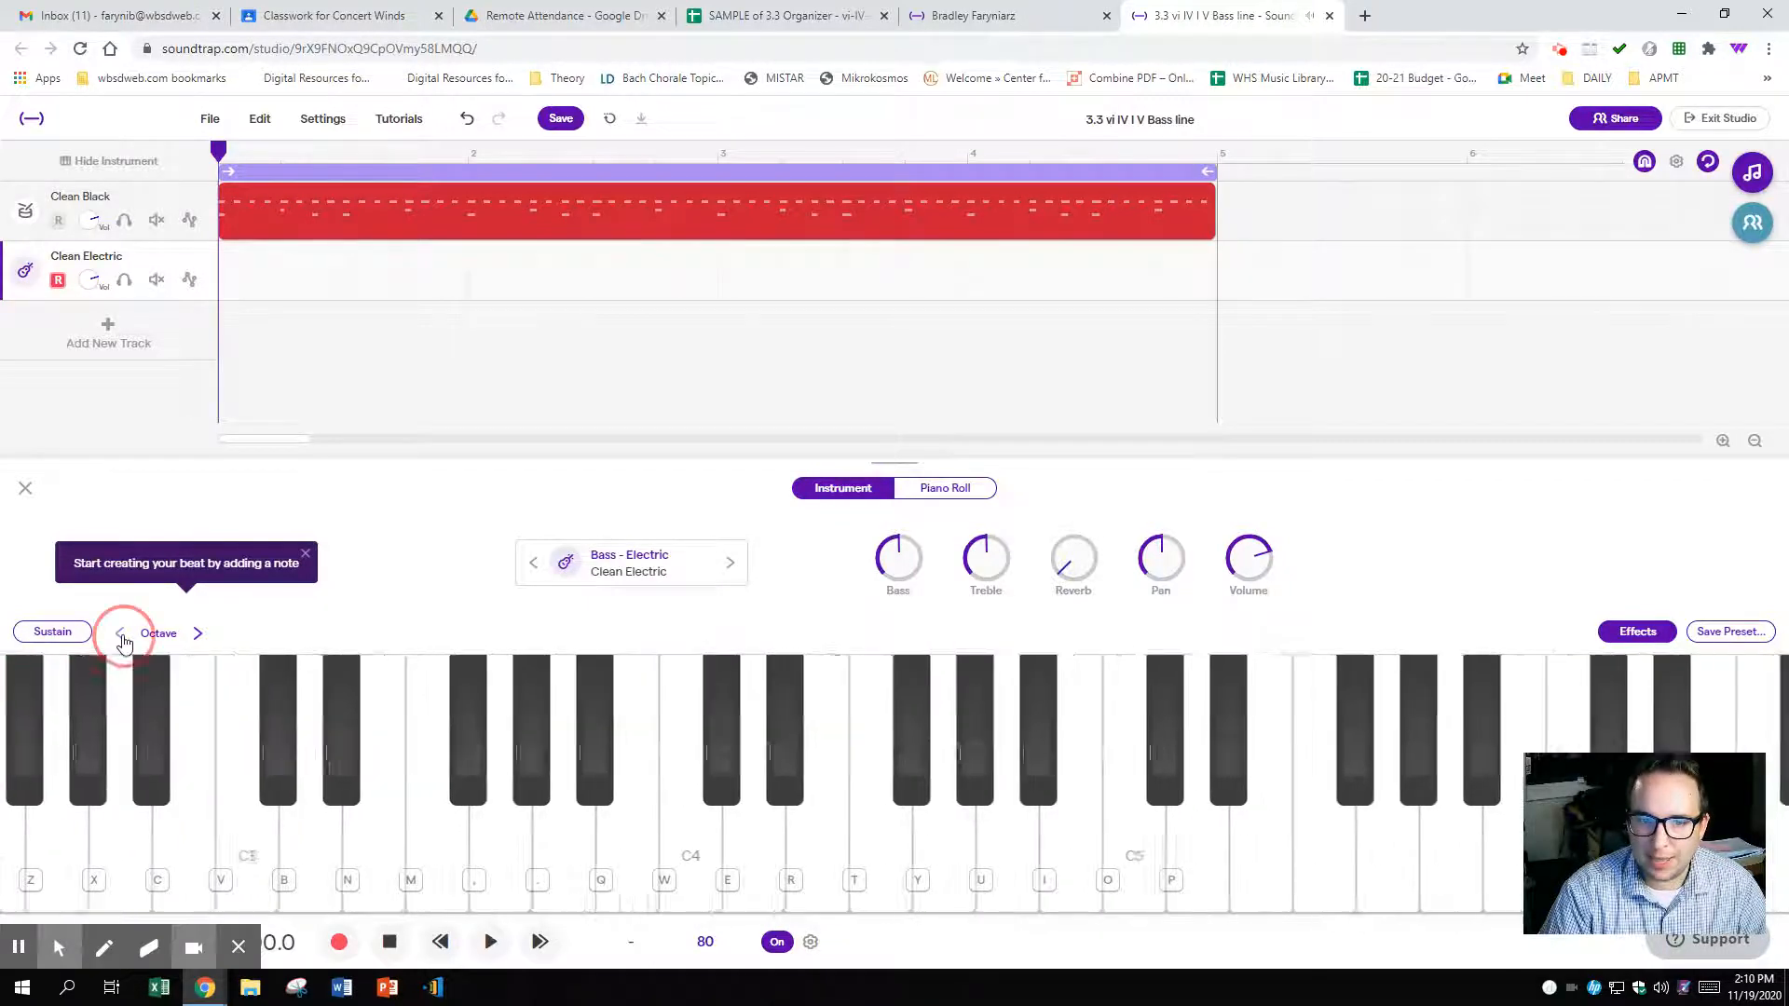
pyautogui.click(120, 636)
pyautogui.click(120, 635)
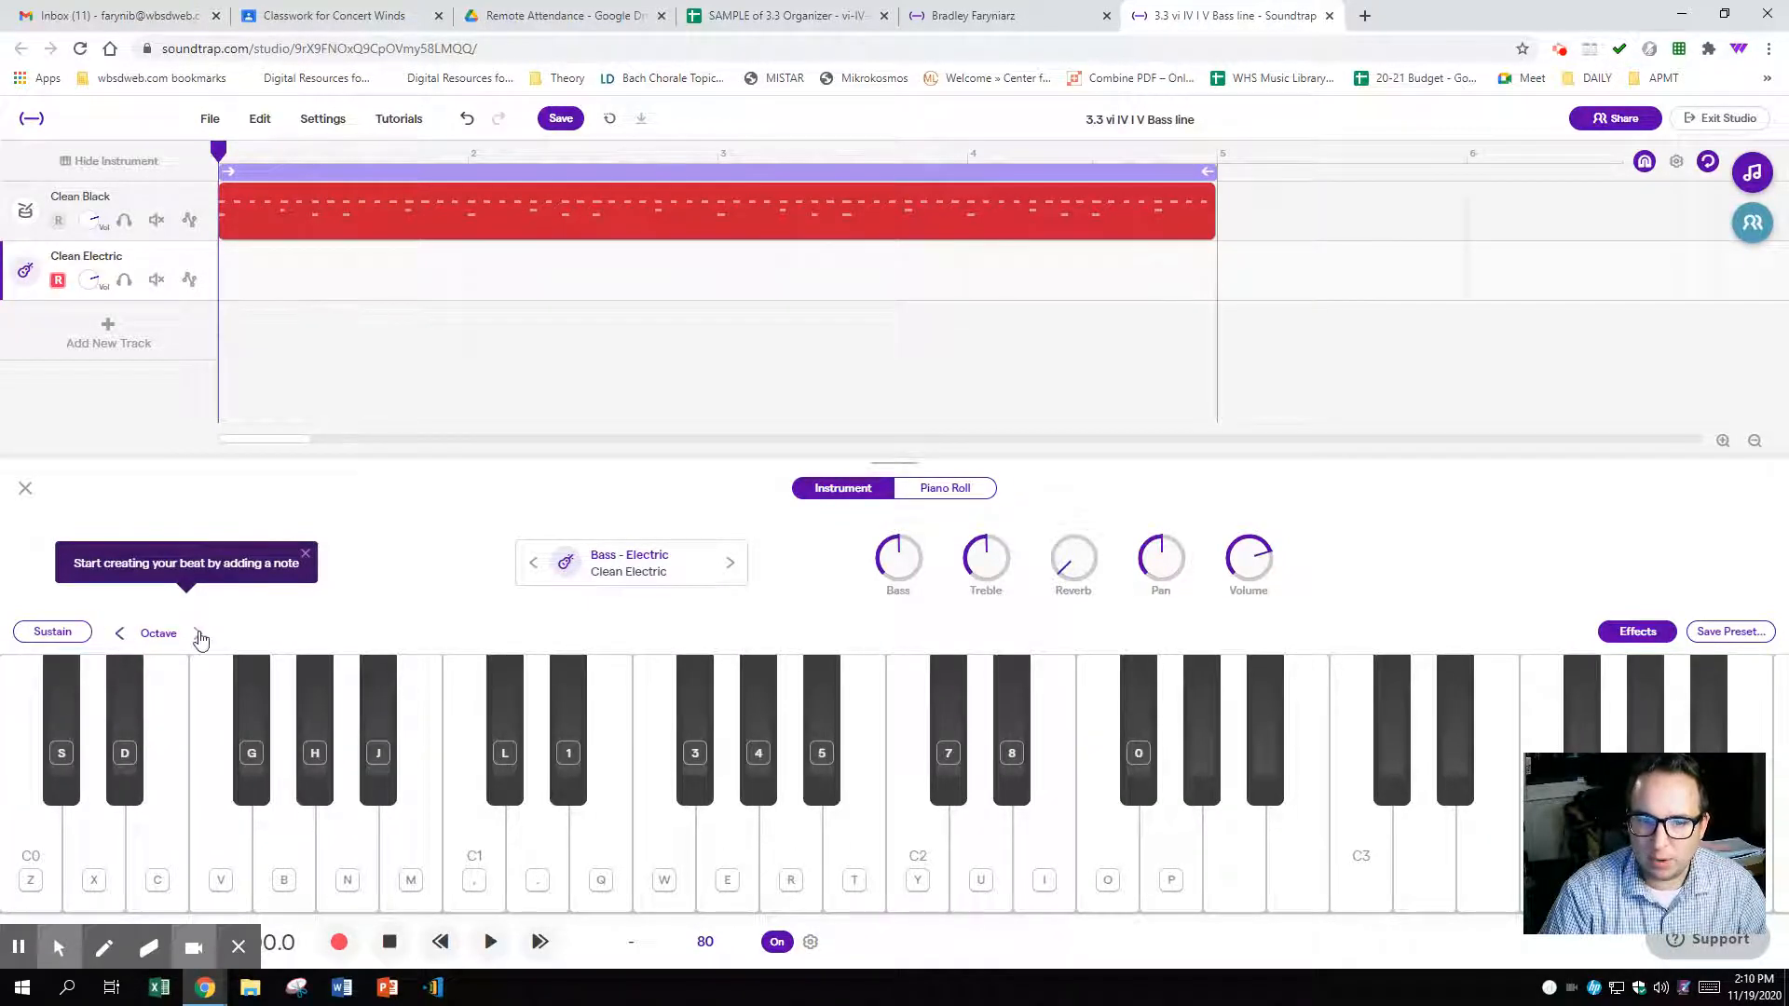
pyautogui.click(197, 634)
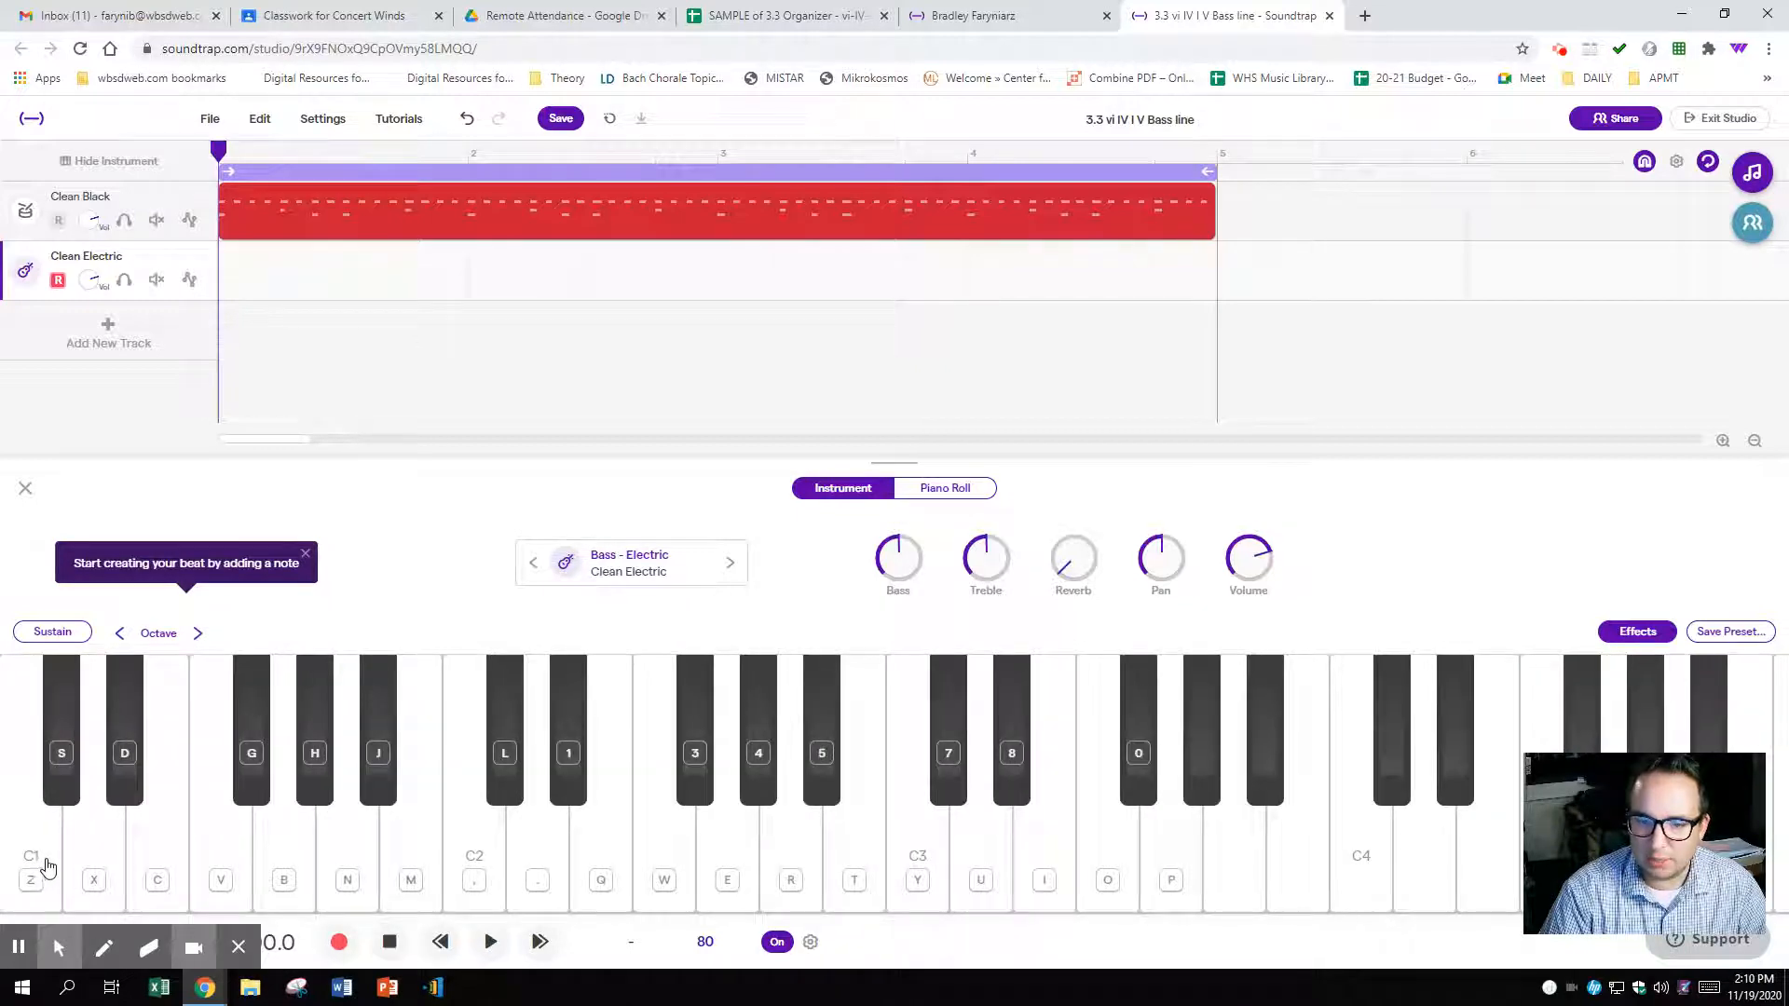
# - Audition the root notes A, F, C and G twice on the bass keyboard in the C1 octave
pyautogui.click(342, 866)
pyautogui.click(200, 862)
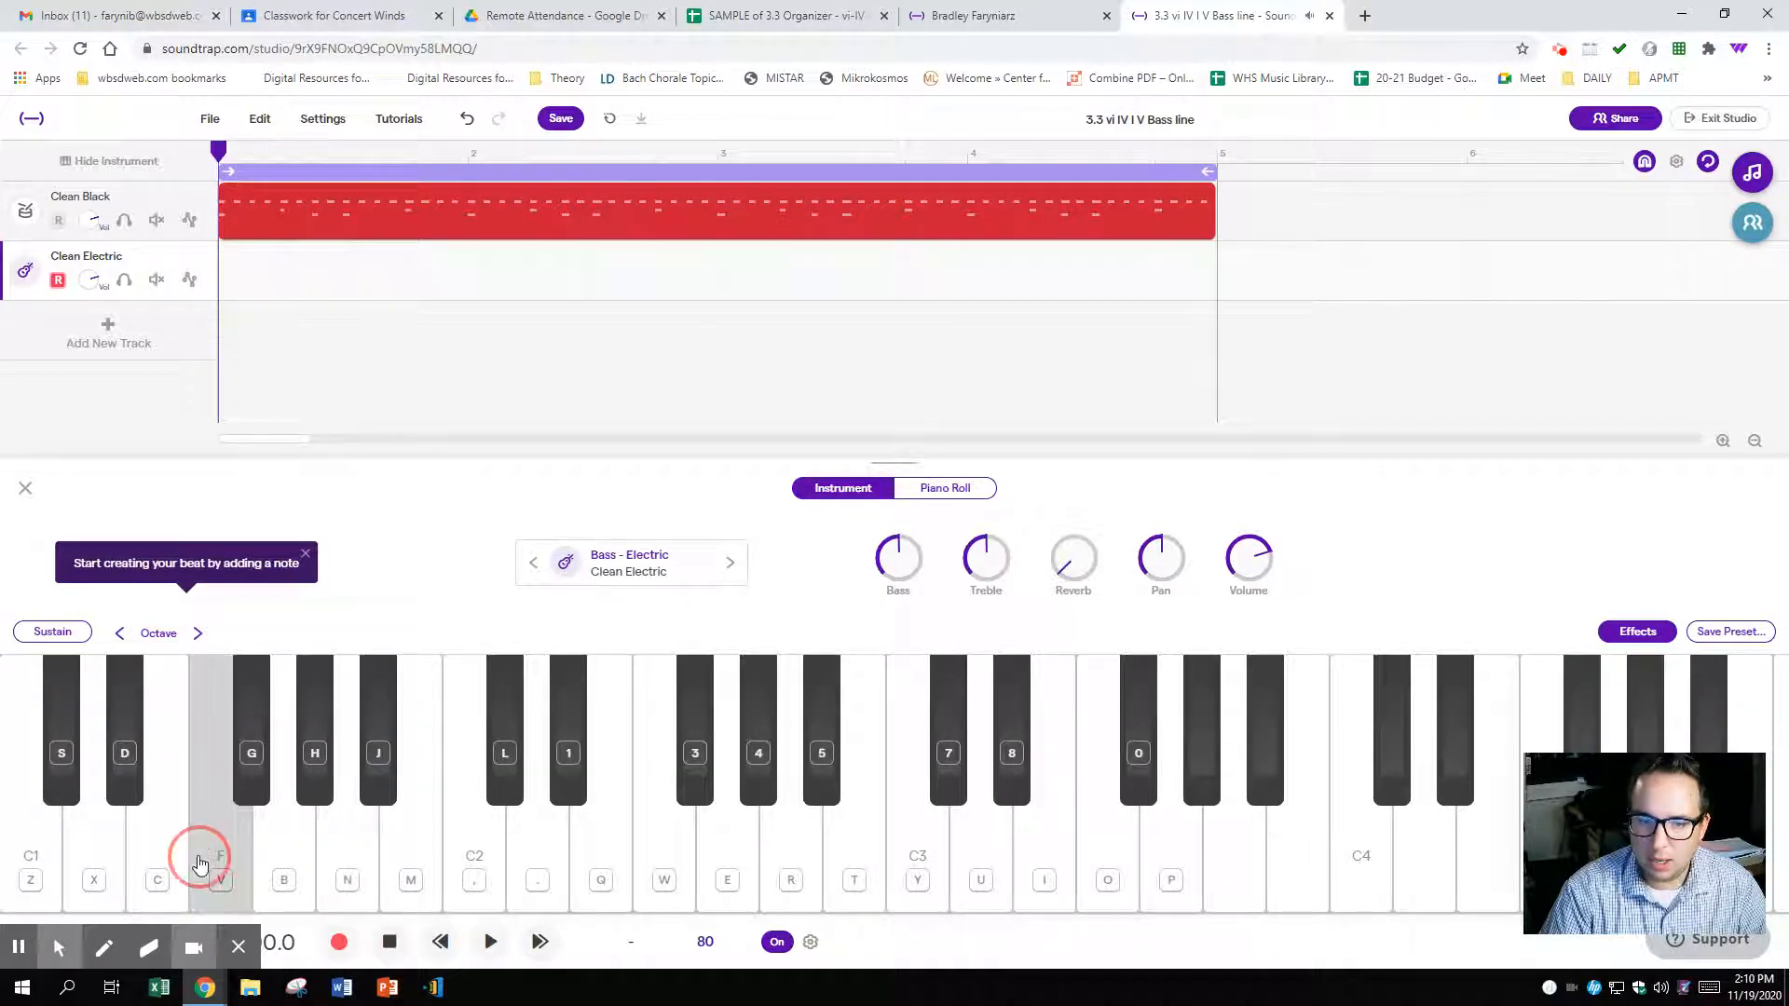
pyautogui.click(28, 859)
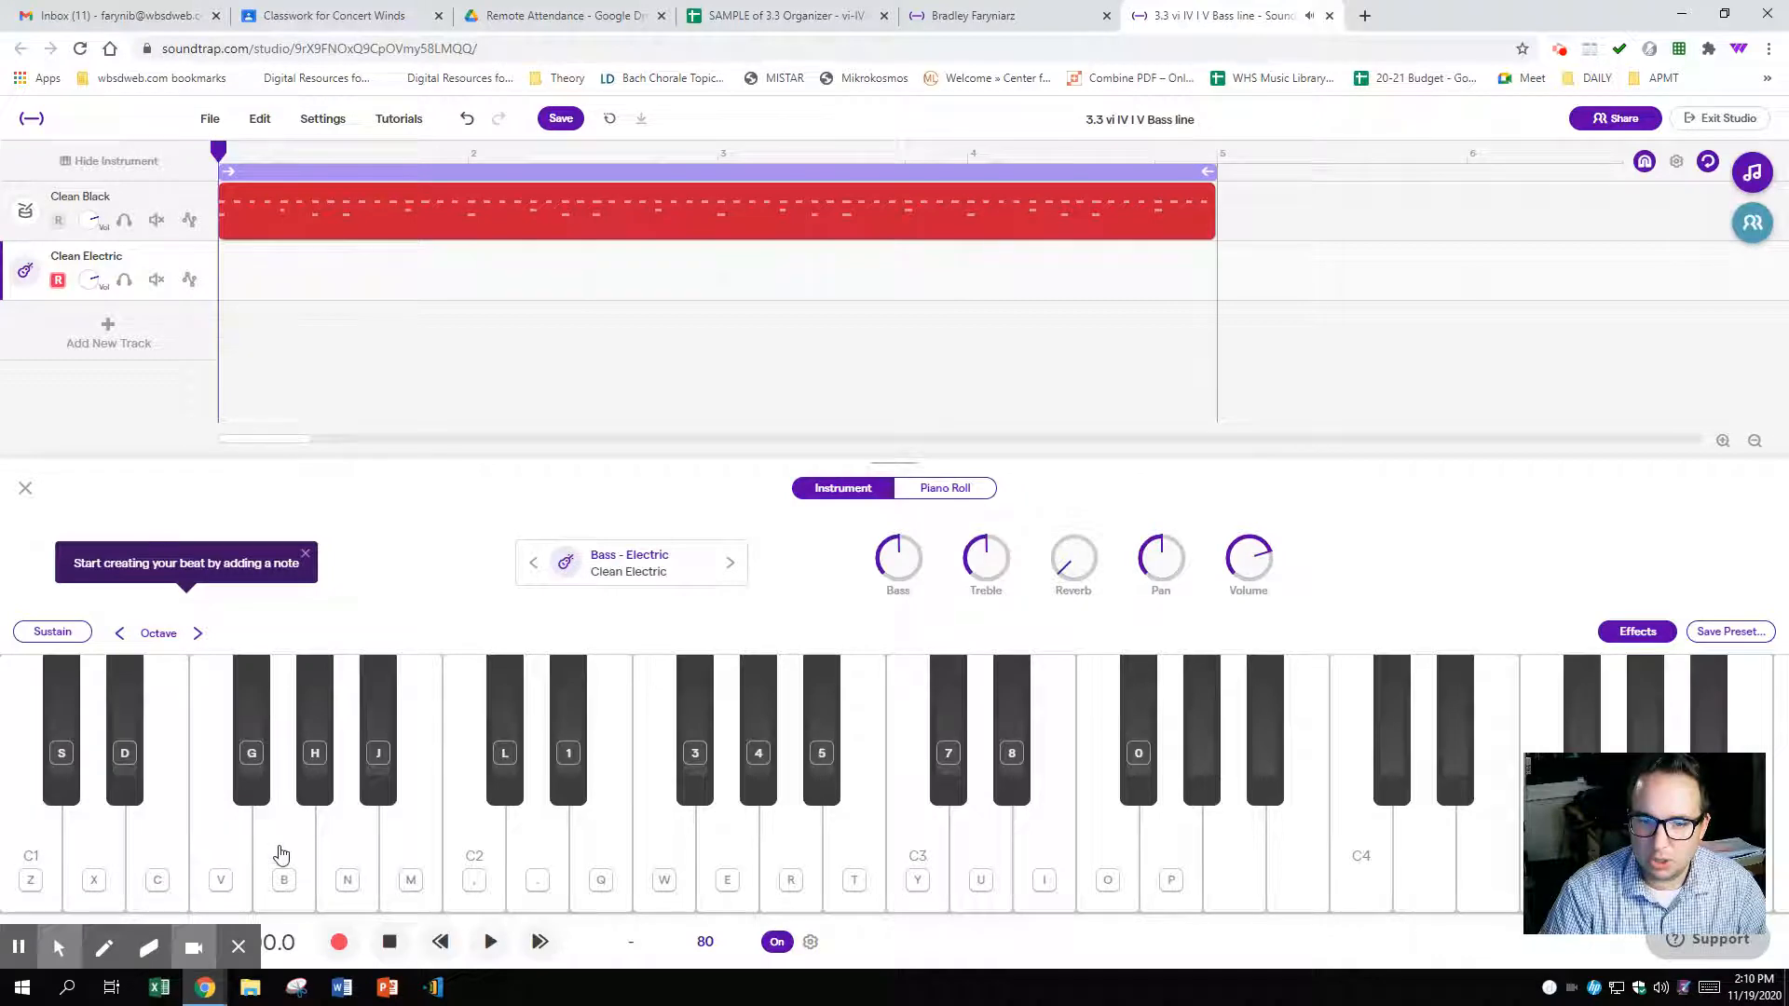
pyautogui.click(278, 849)
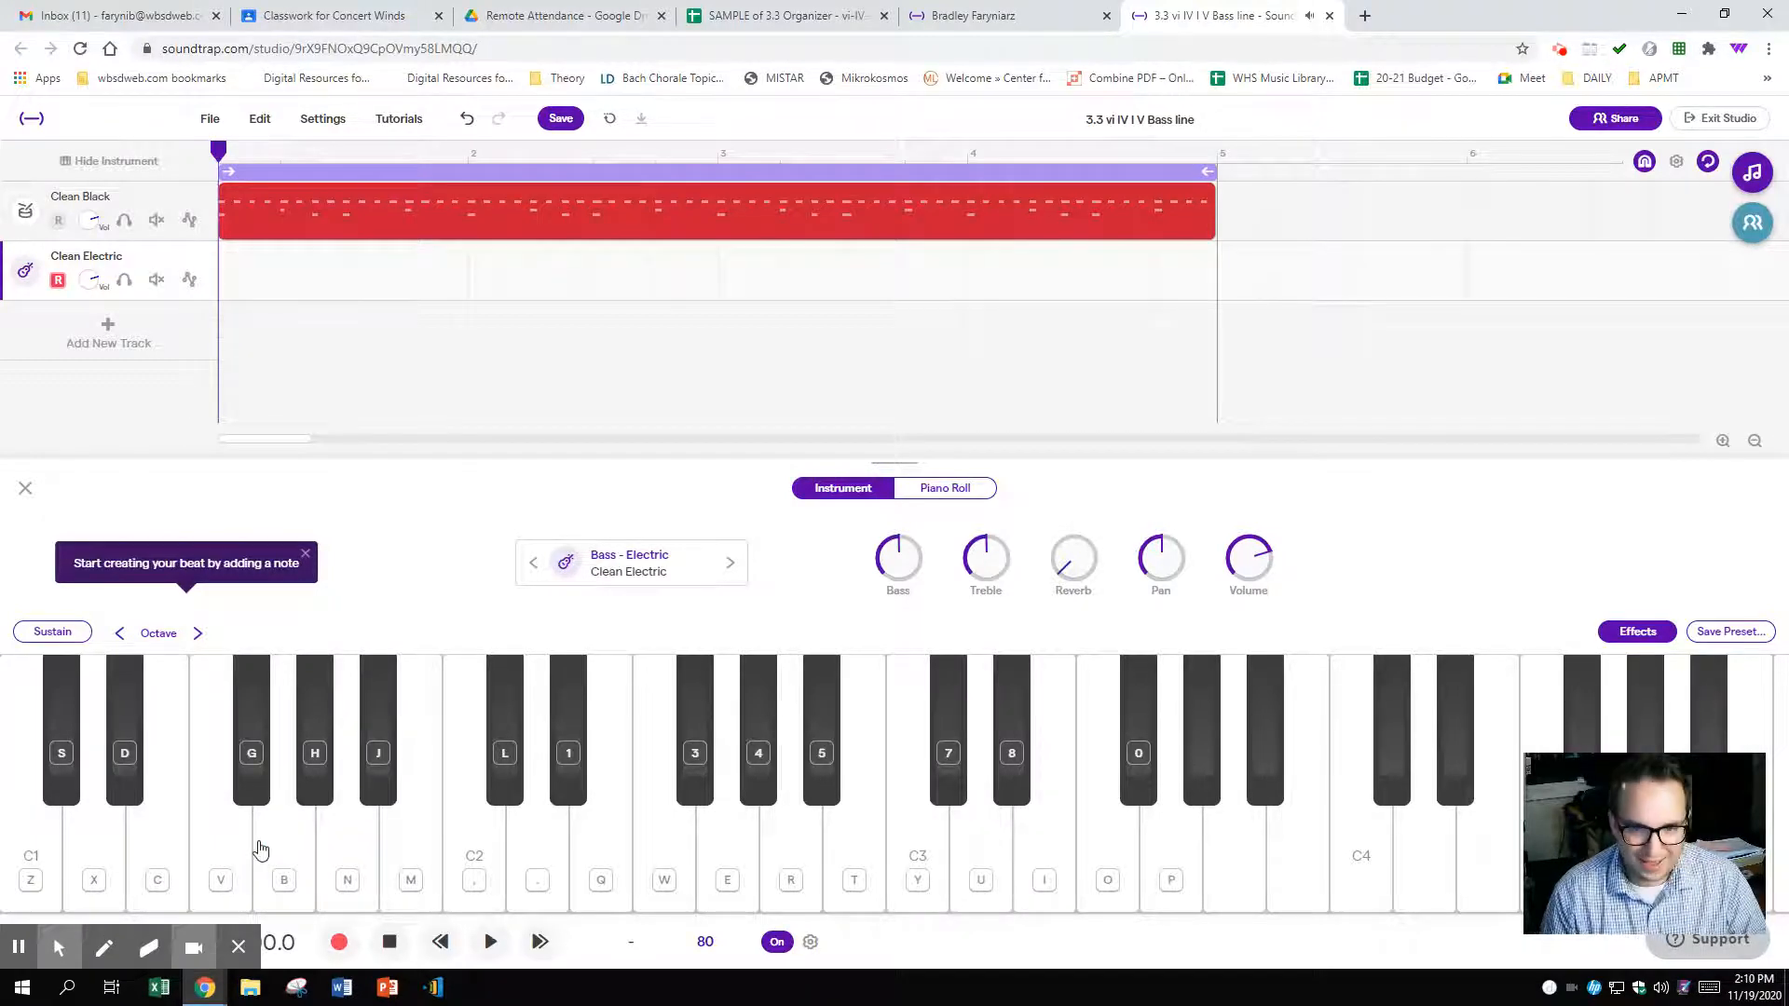
pyautogui.press('n')
pyautogui.press('v')
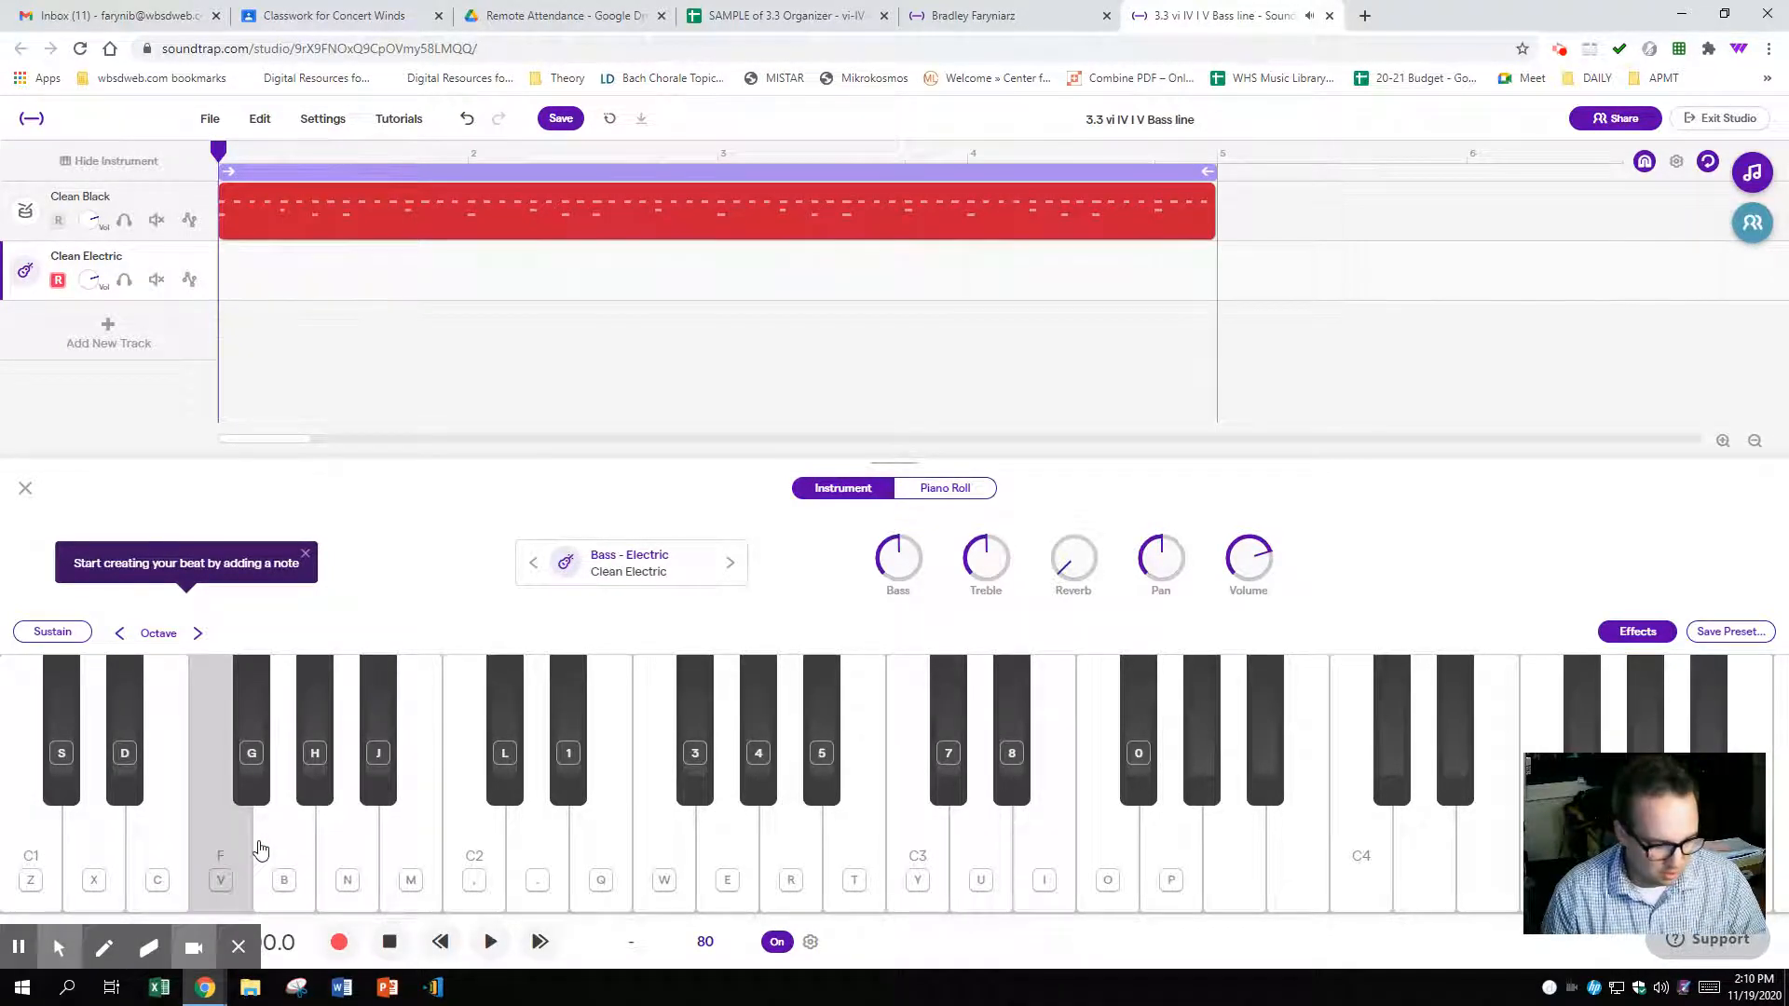
pyautogui.press('z')
pyautogui.press('b')
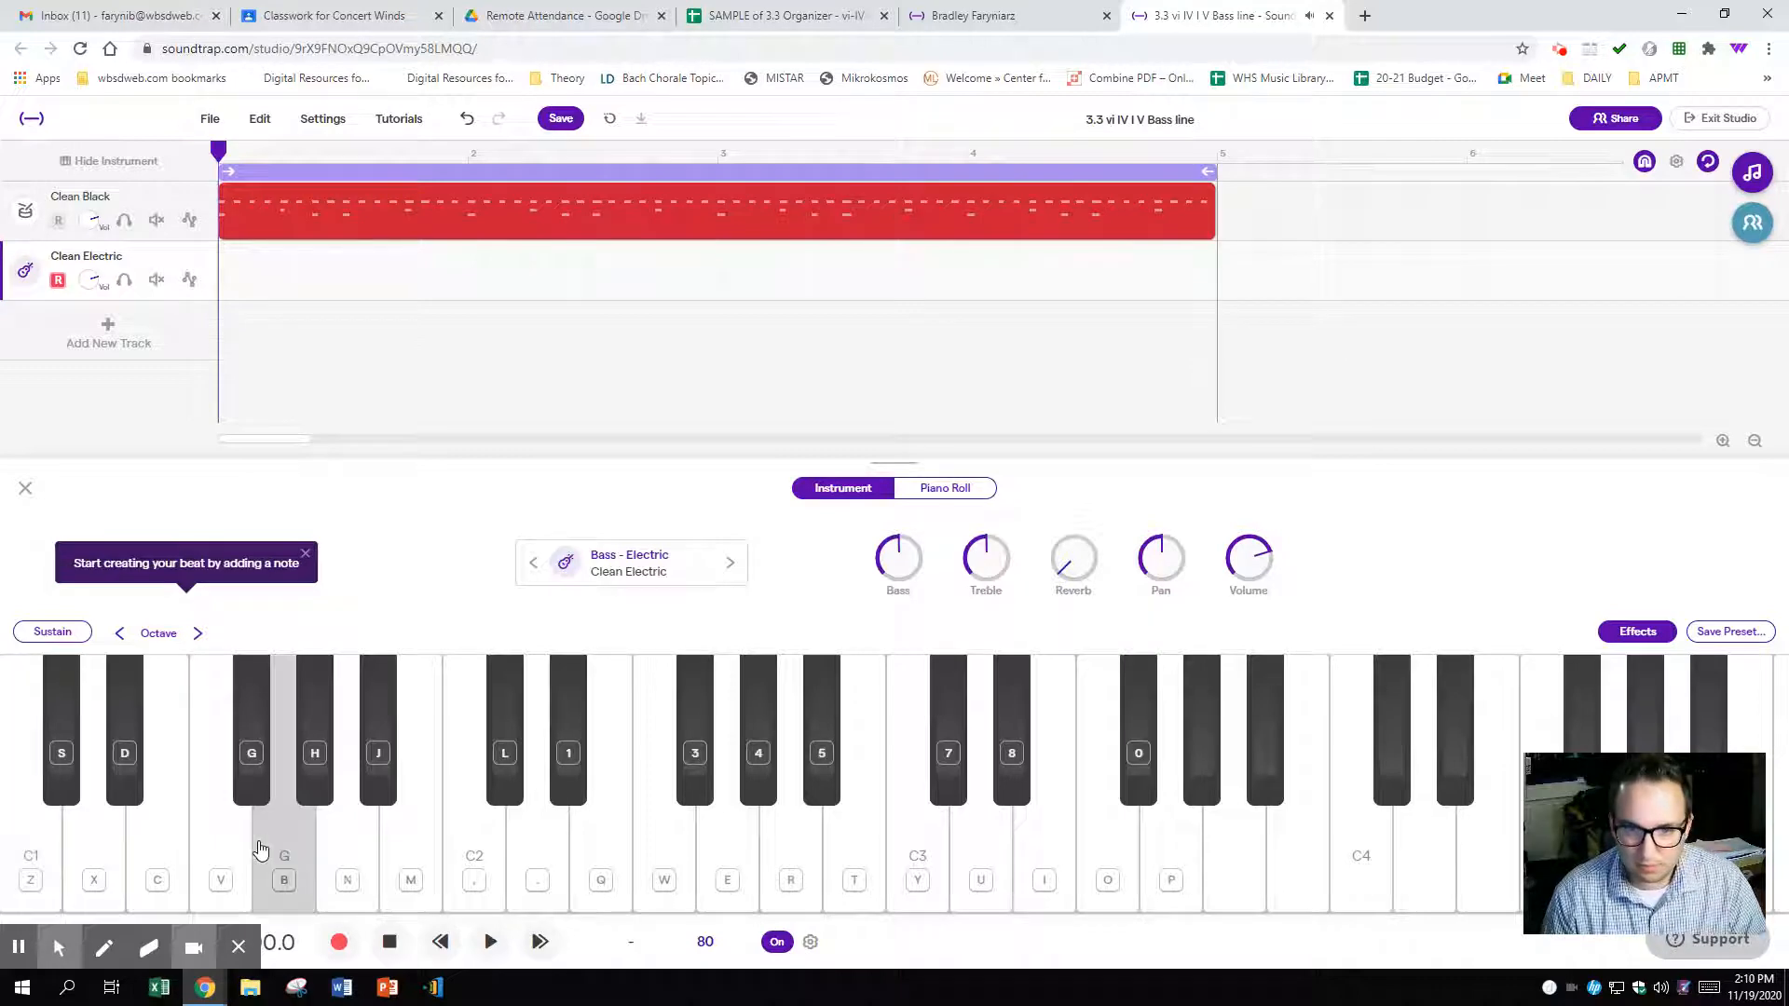
# - Switch to the 3.3 organizer spreadsheet and review the rhythm and sustain of the A minor bass part against the drum pattern
pyautogui.click(762, 13)
pyautogui.click(252, 518)
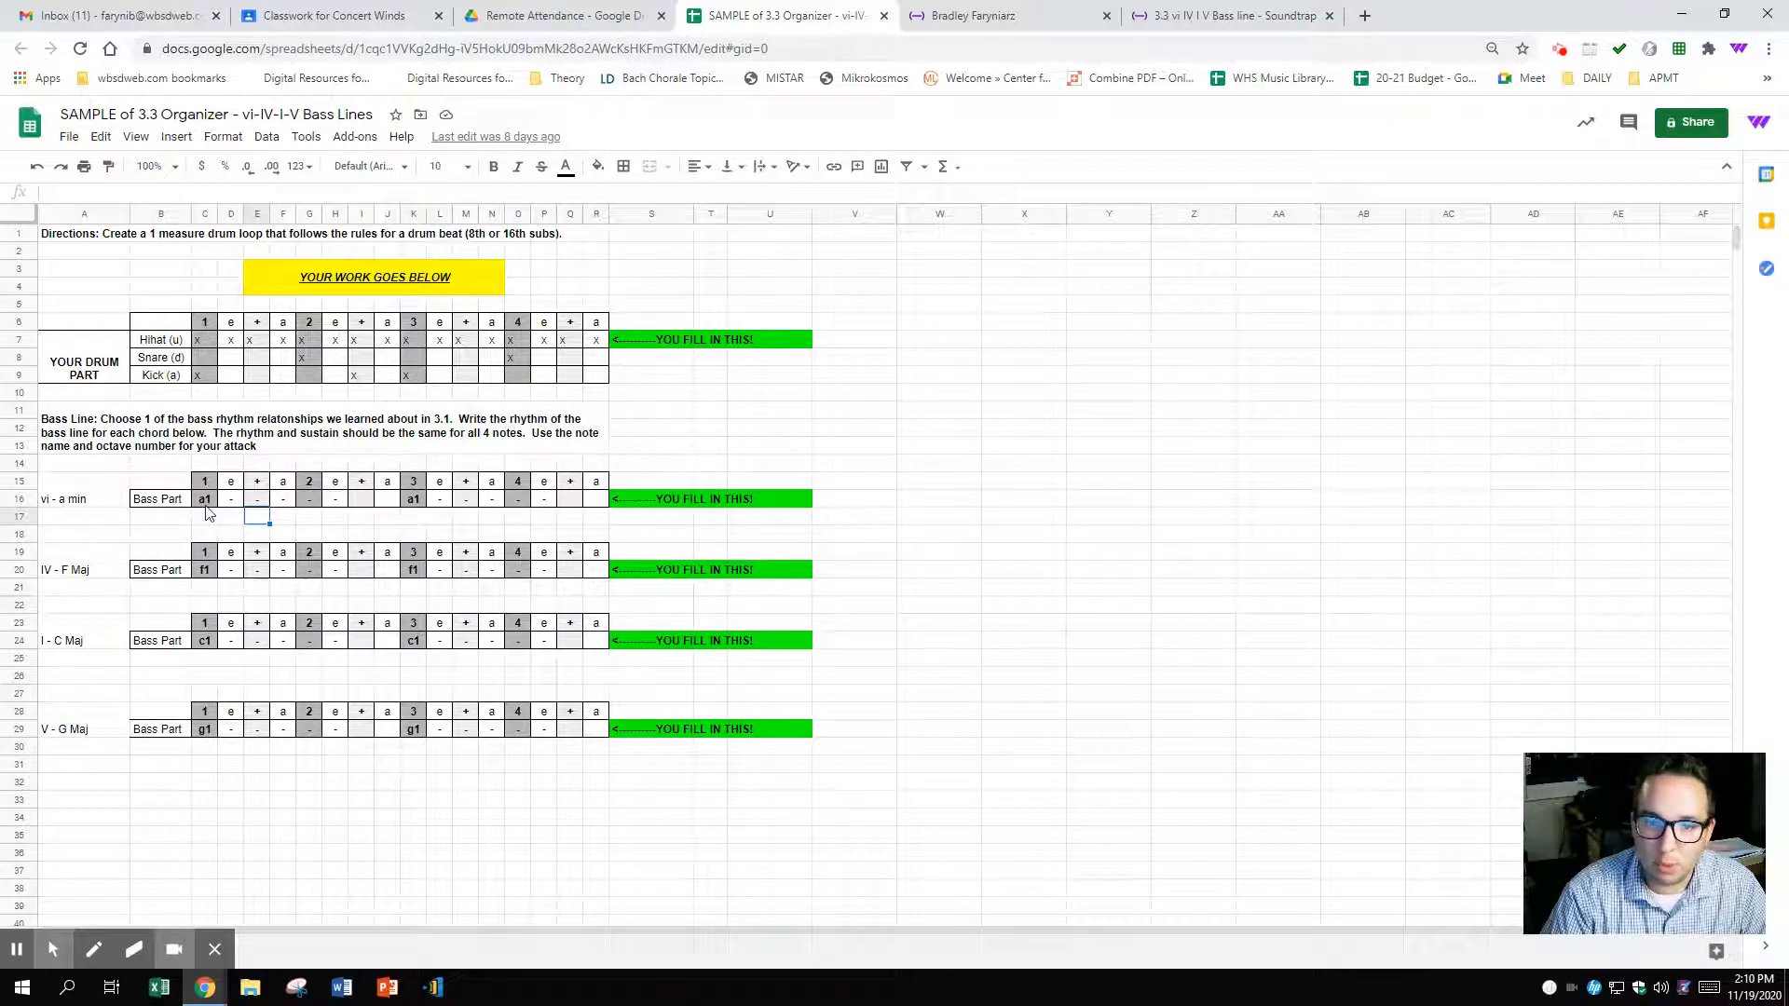
pyautogui.moveTo(206, 503); pyautogui.dragTo(596, 501)
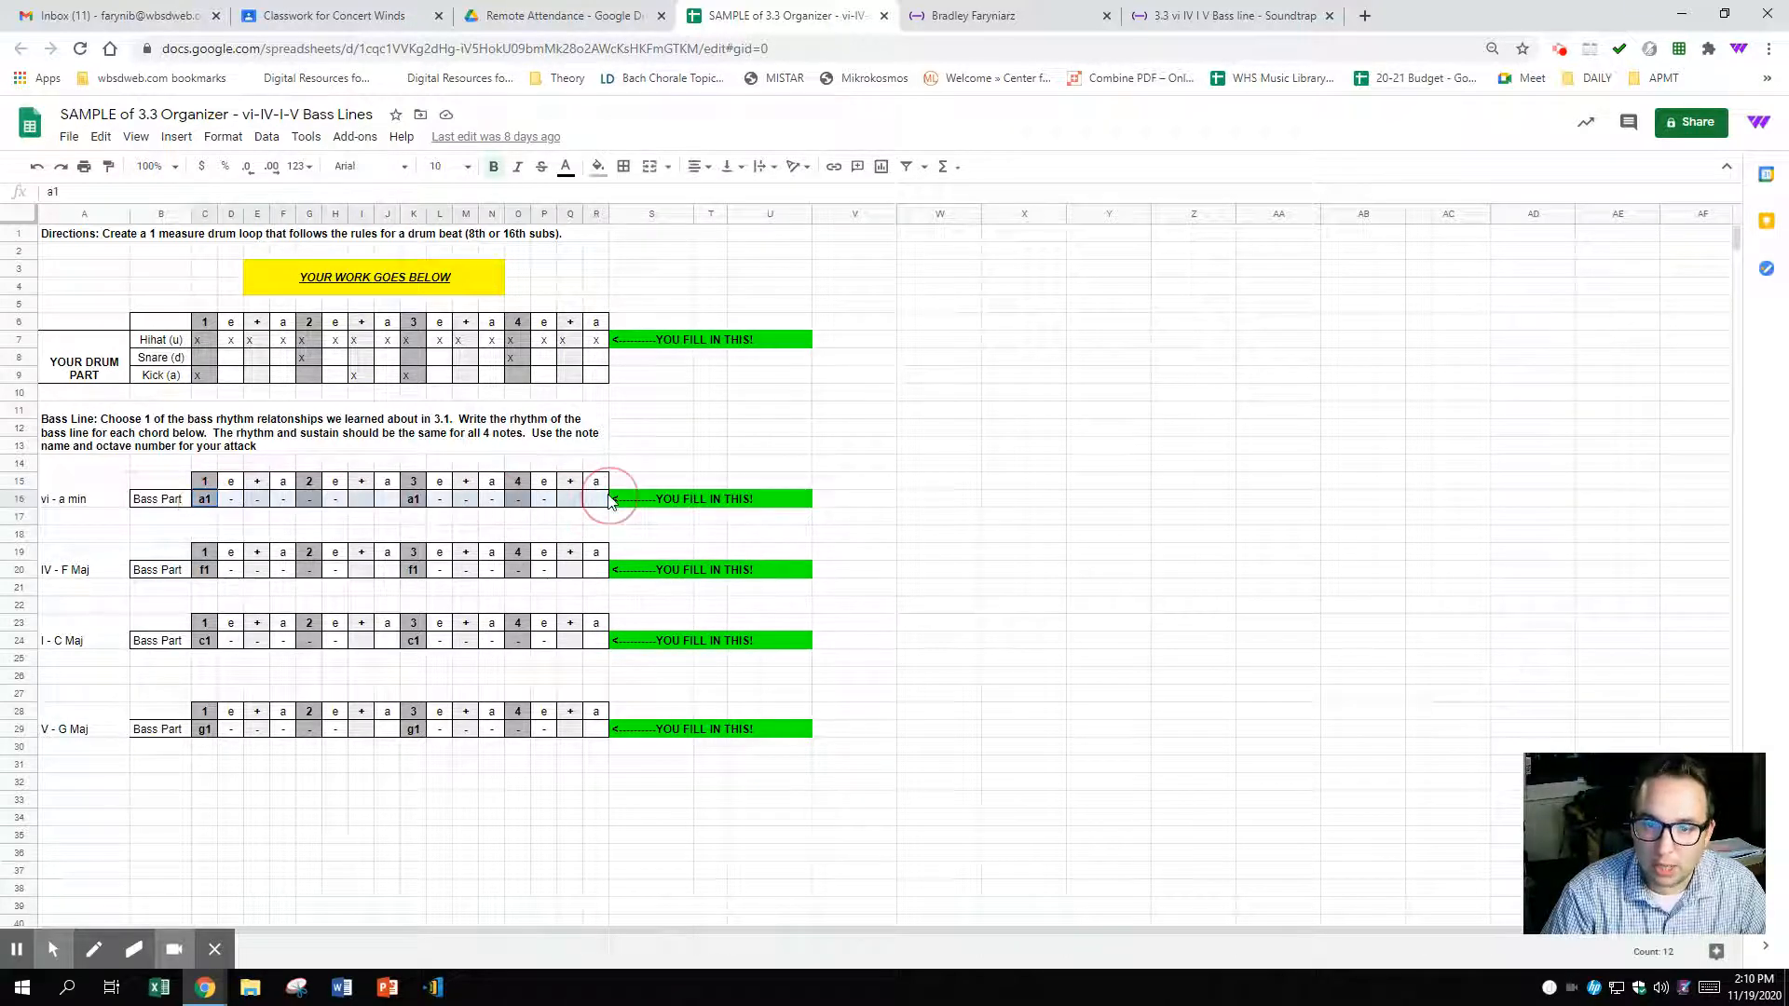
pyautogui.click(362, 503)
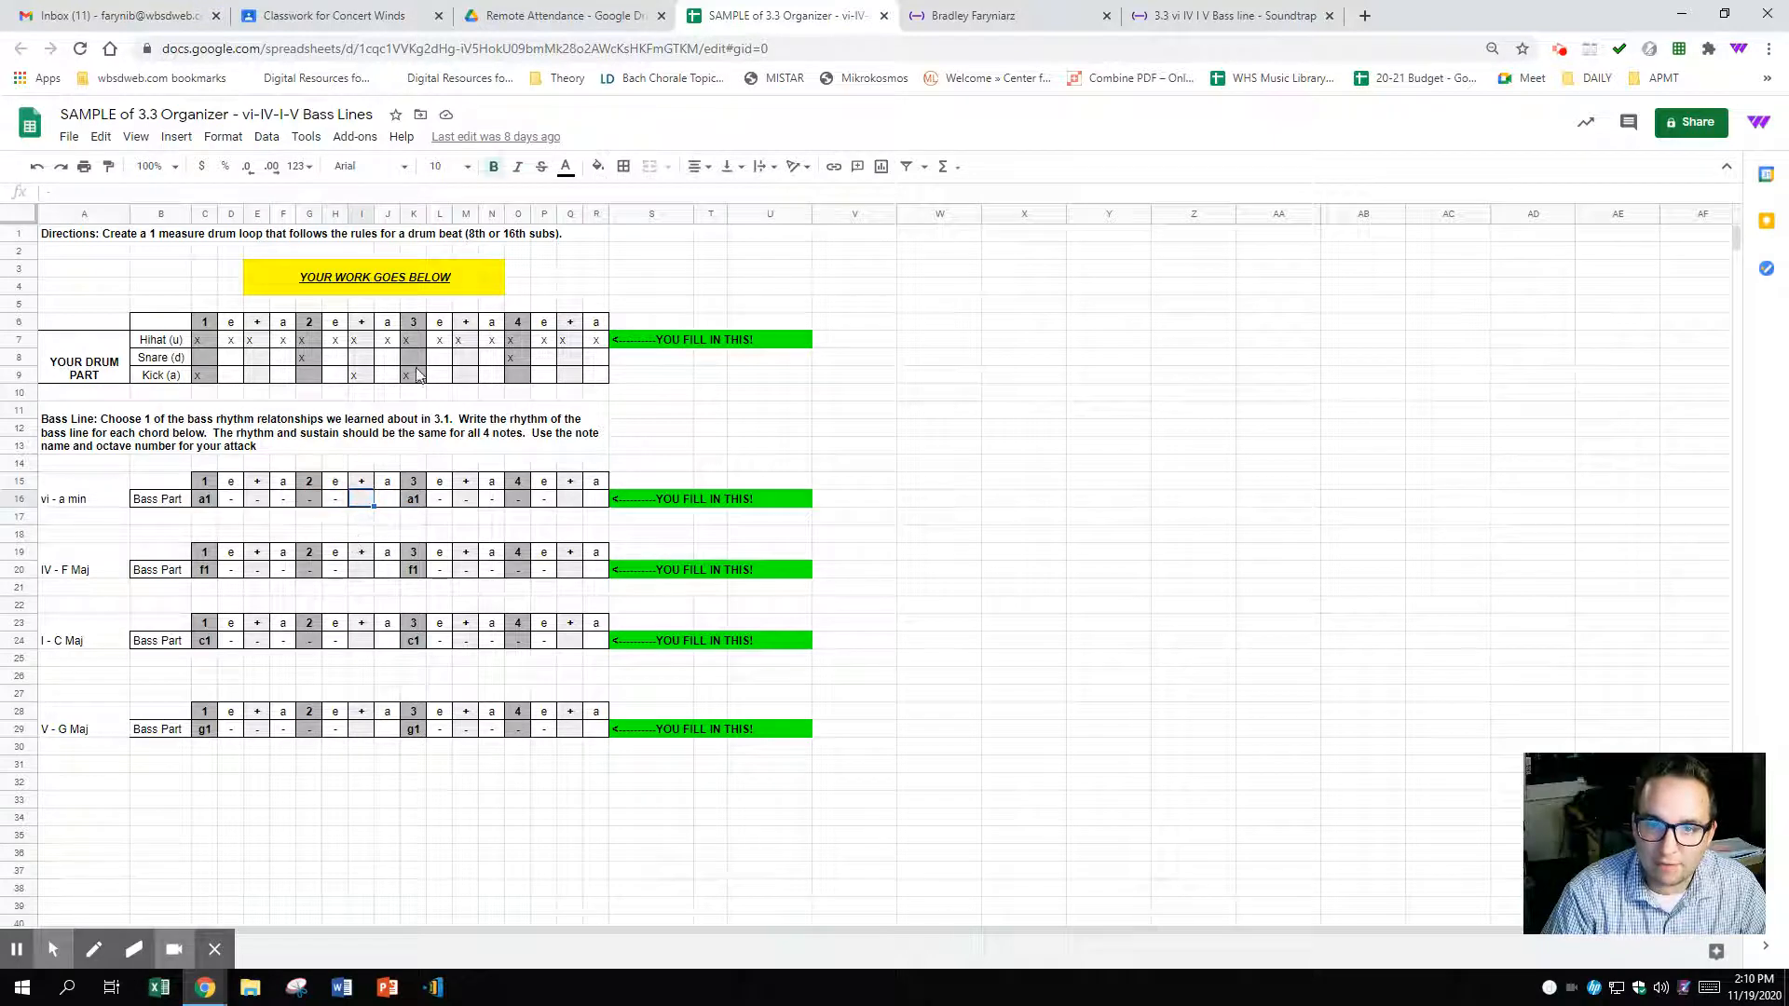
# - Back in Soundtrap, record the four-measure Clean Electric bass line from the start, playing A1, F1, C1 and G1 twice each on beats 1 and 3
pyautogui.click(1165, 13)
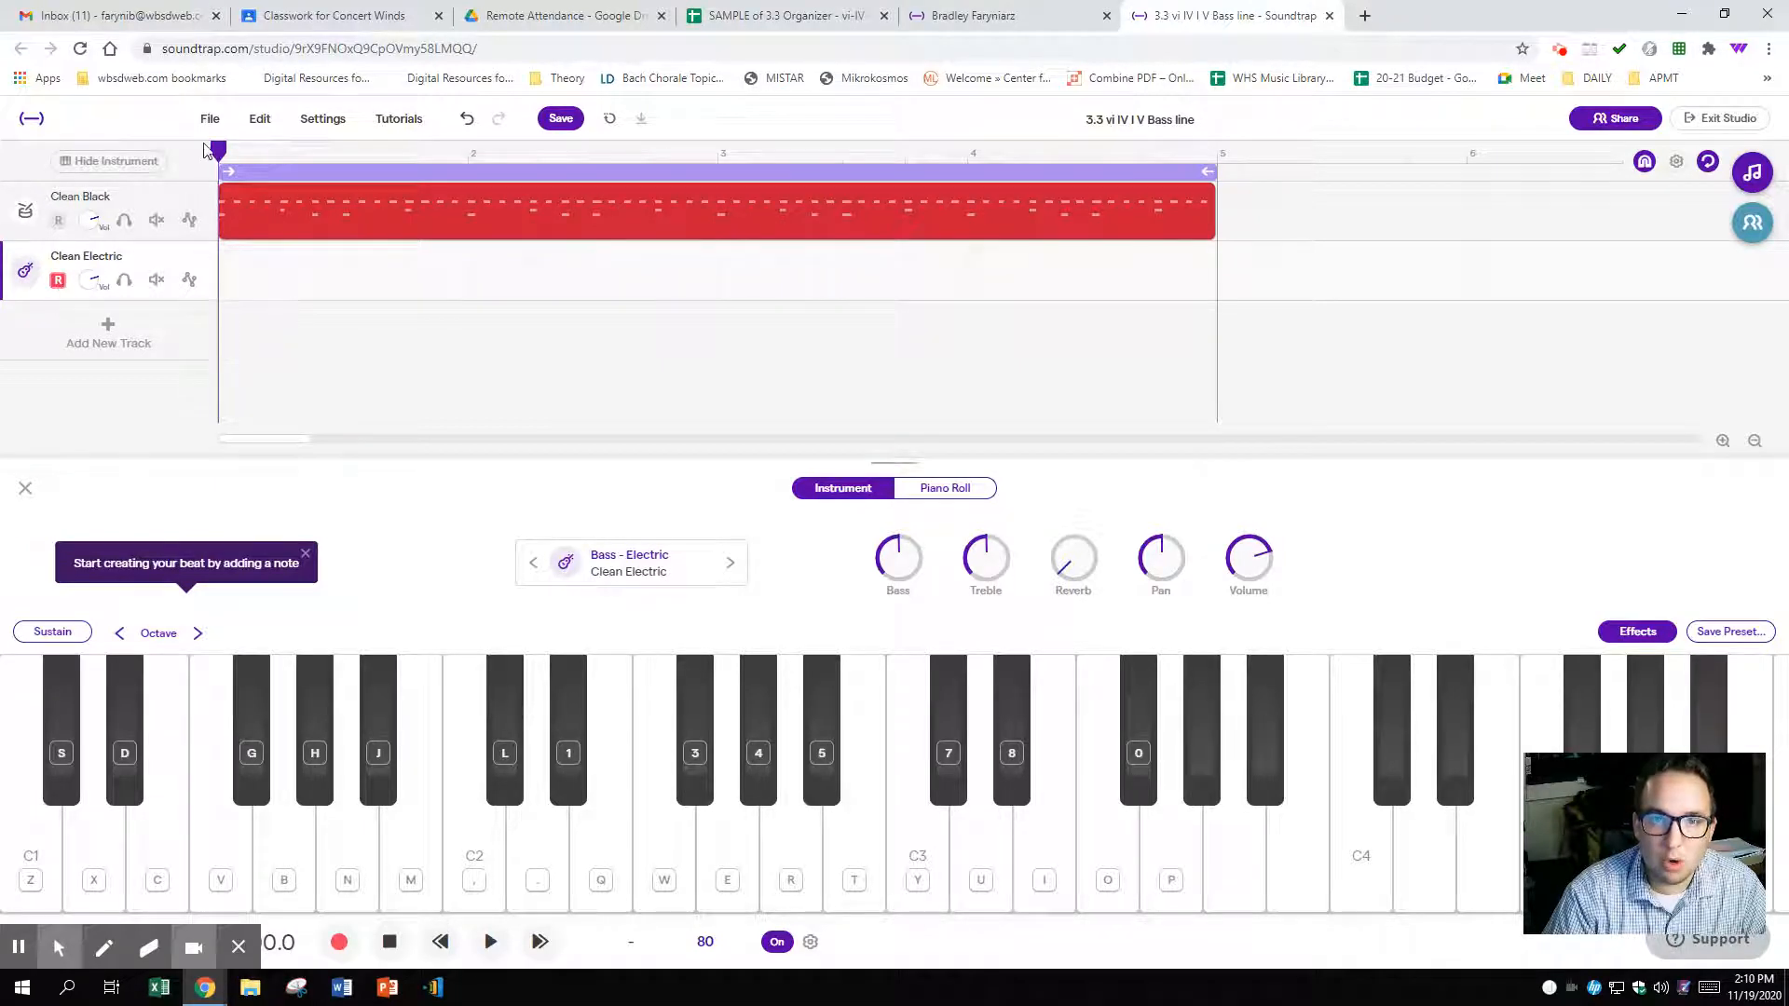
pyautogui.click(220, 154)
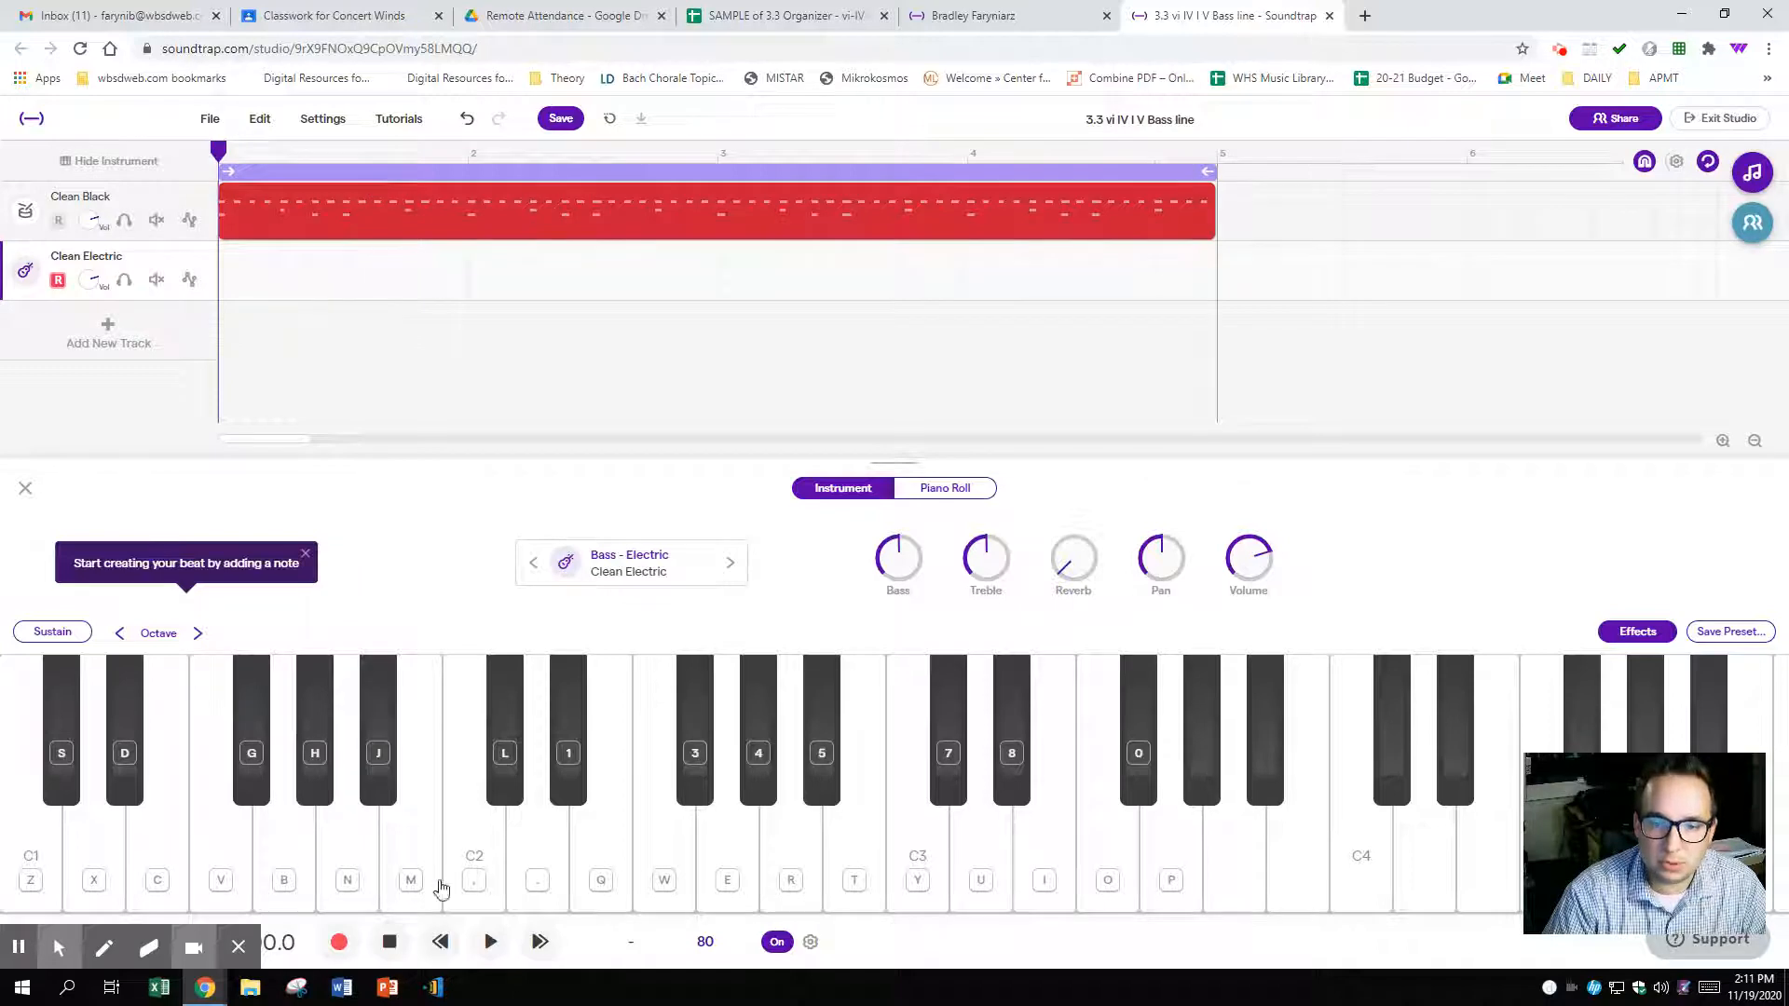
pyautogui.click(340, 943)
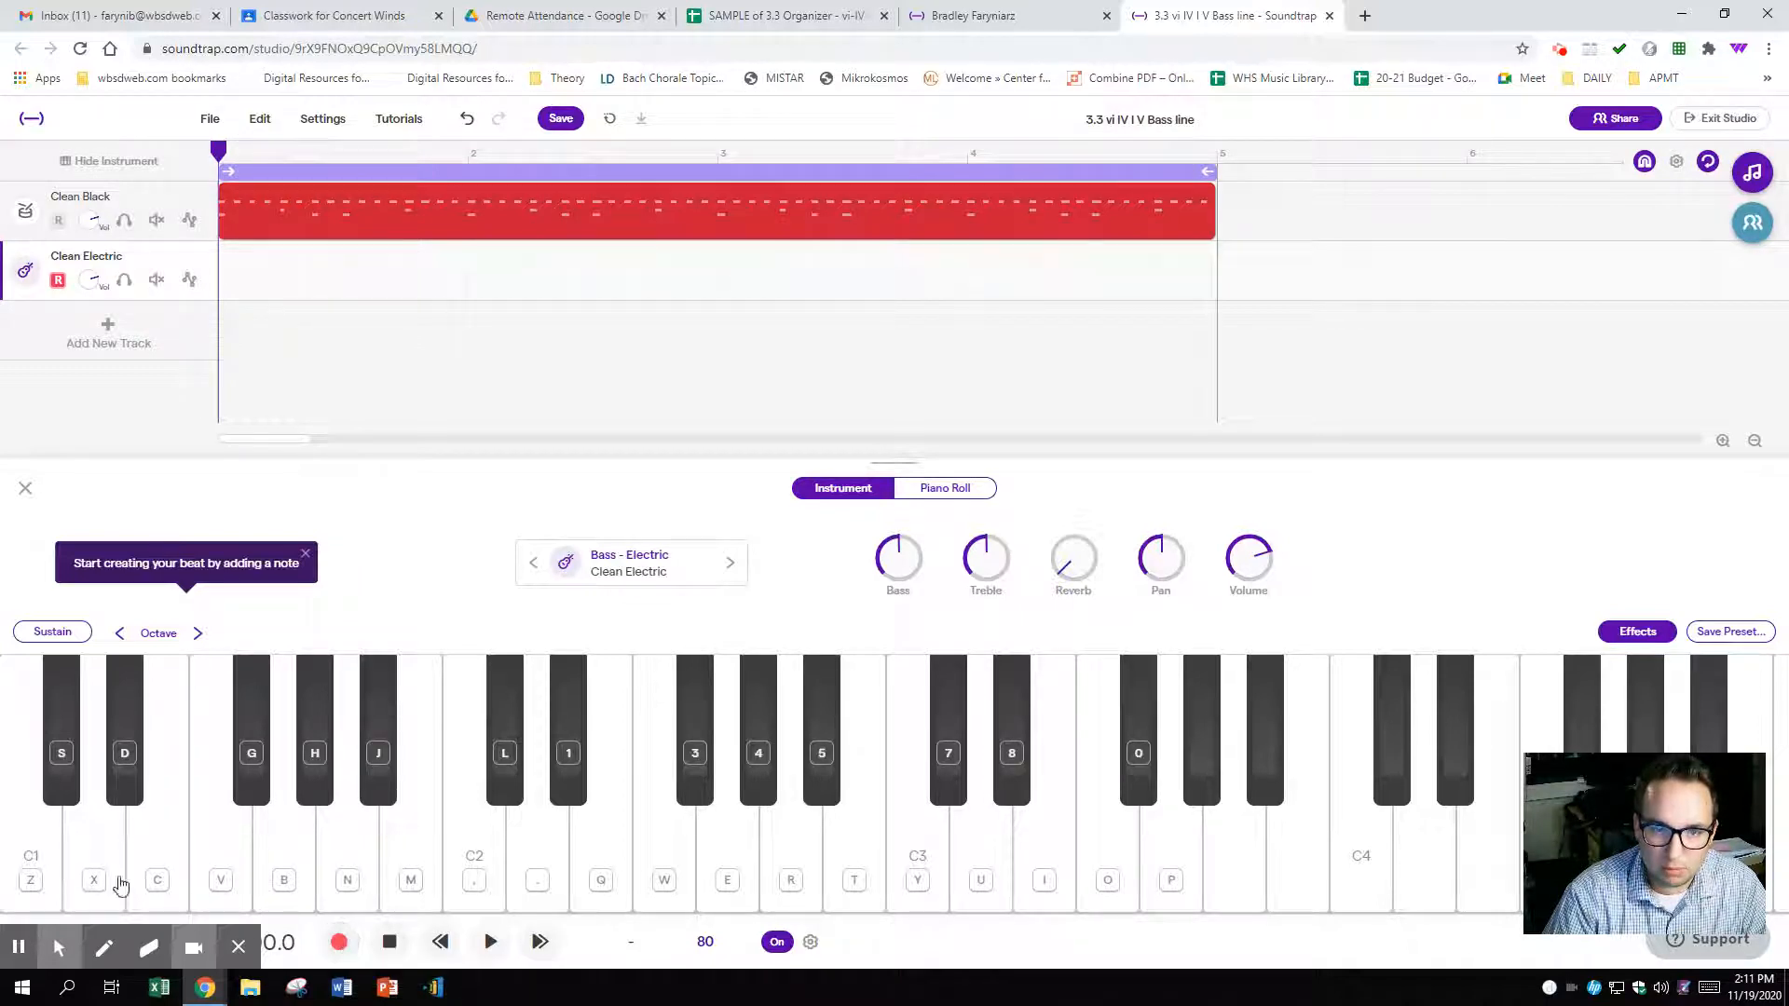
pyautogui.click(339, 942)
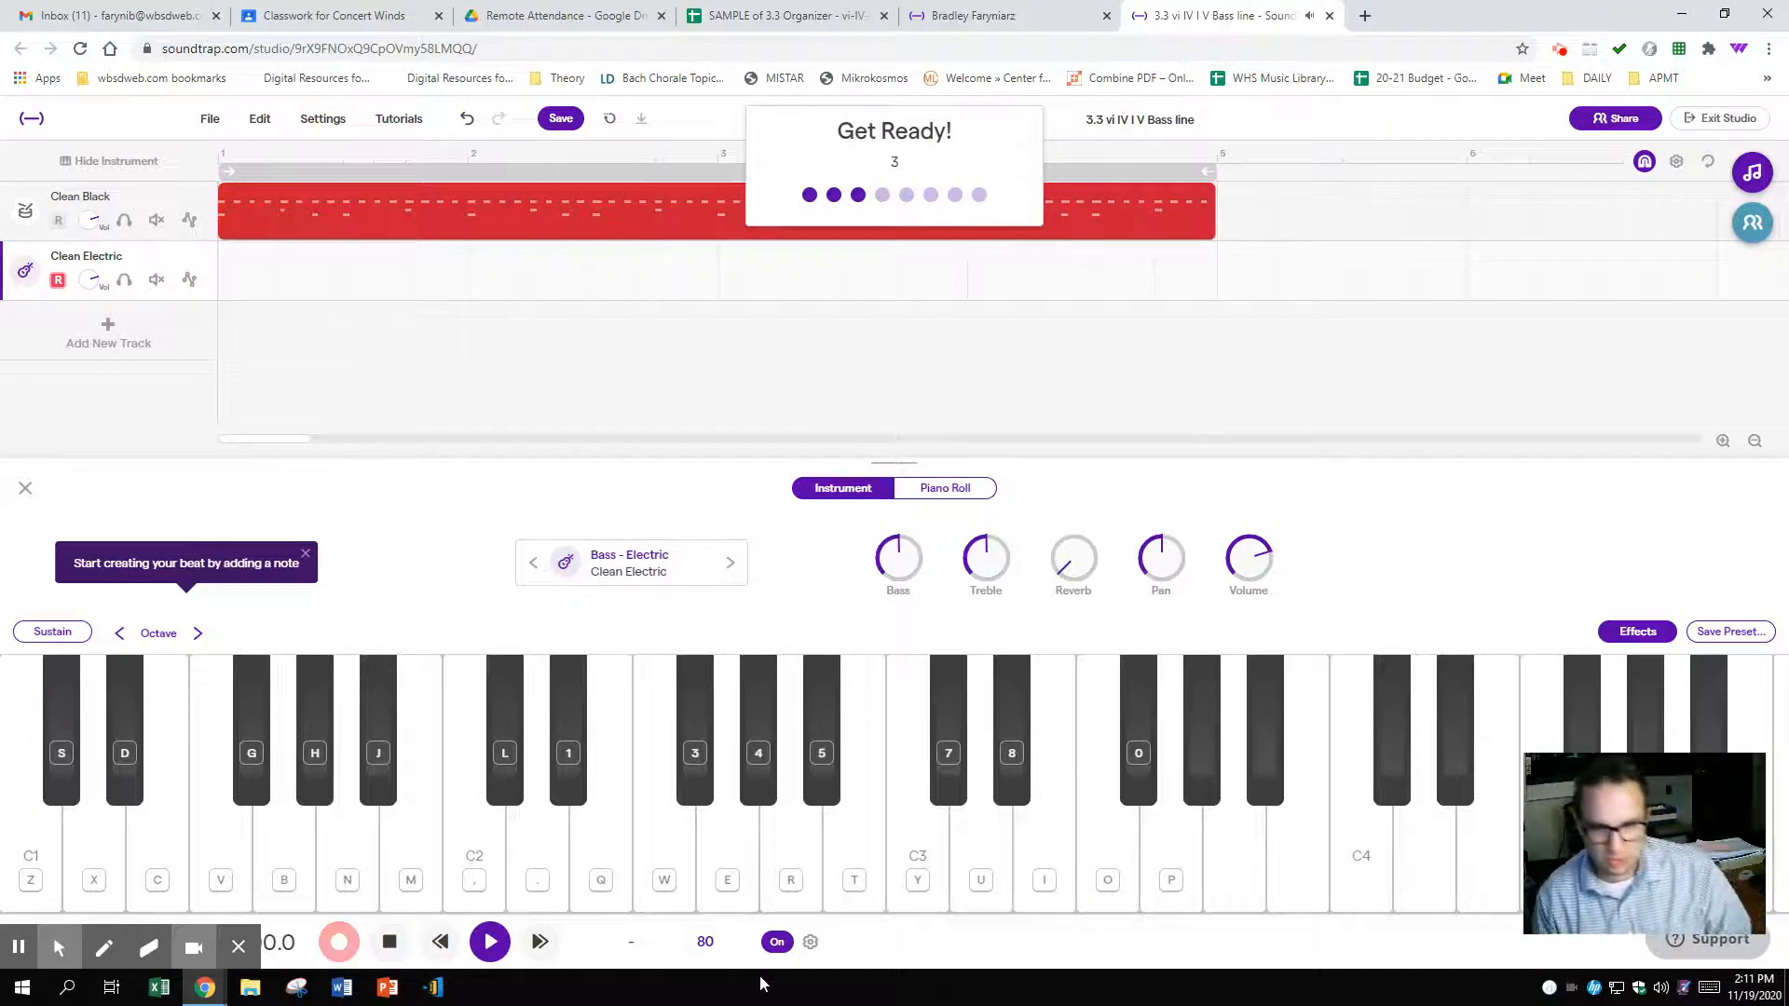
pyautogui.press('n')
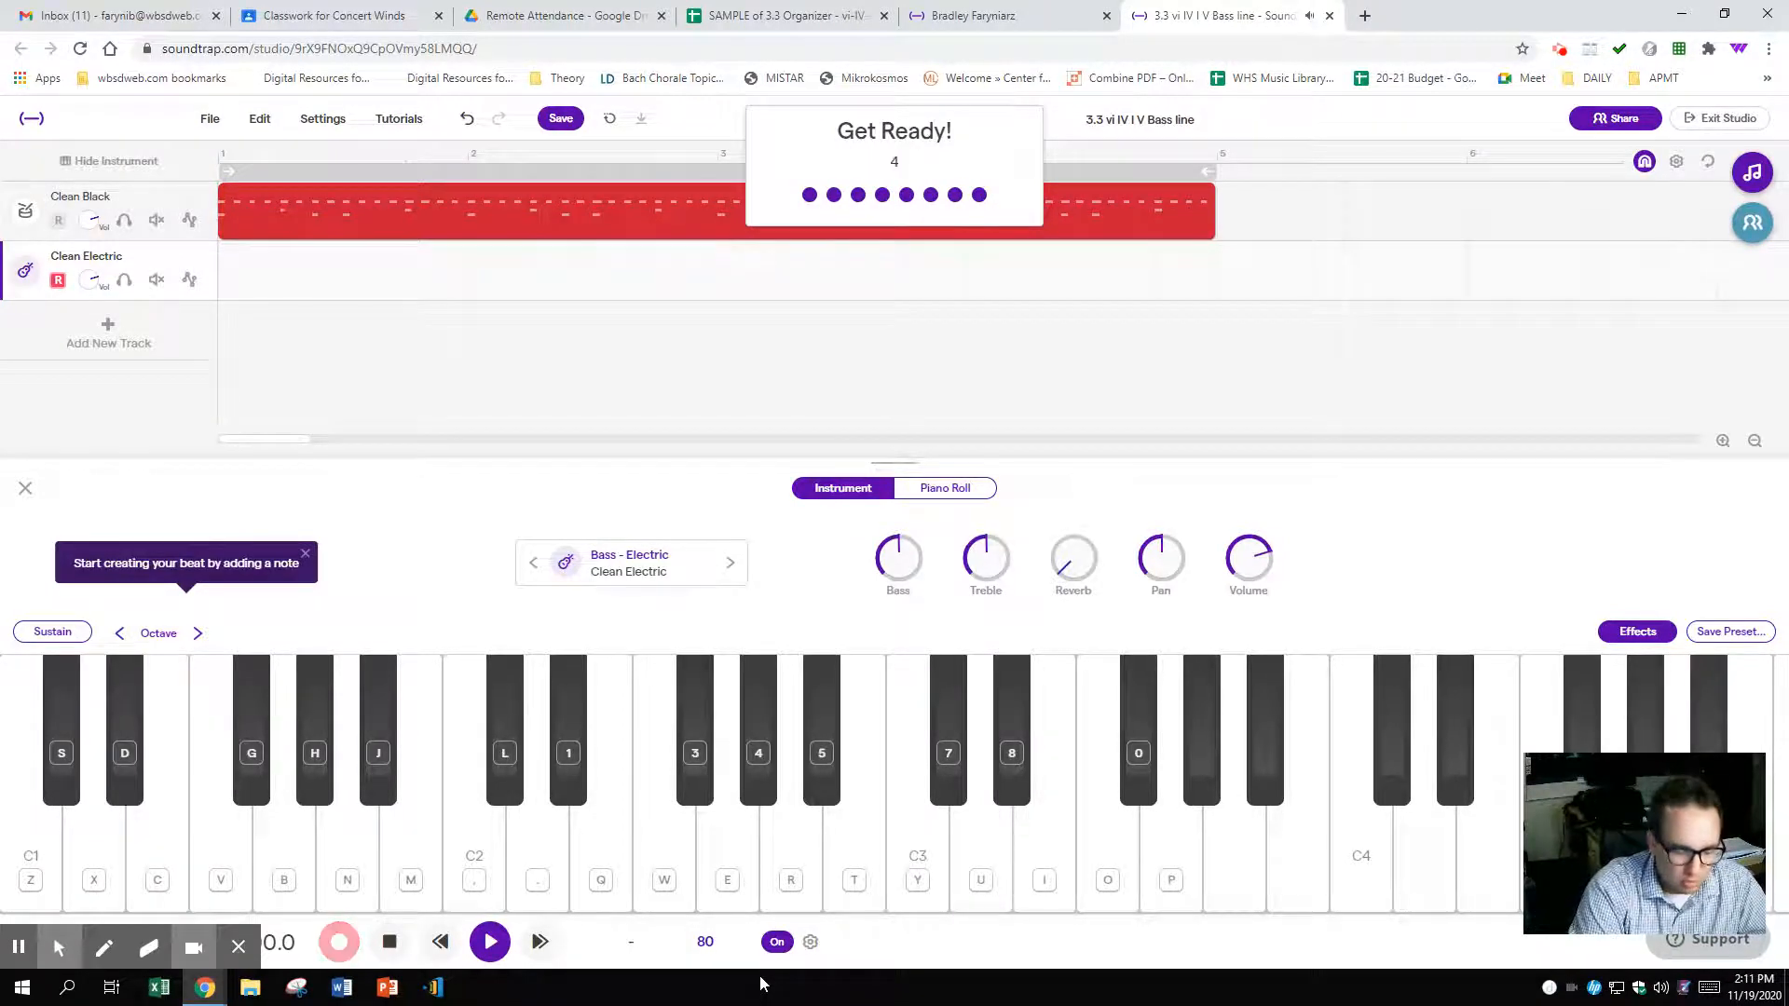
pyautogui.press('n')
pyautogui.press('n')
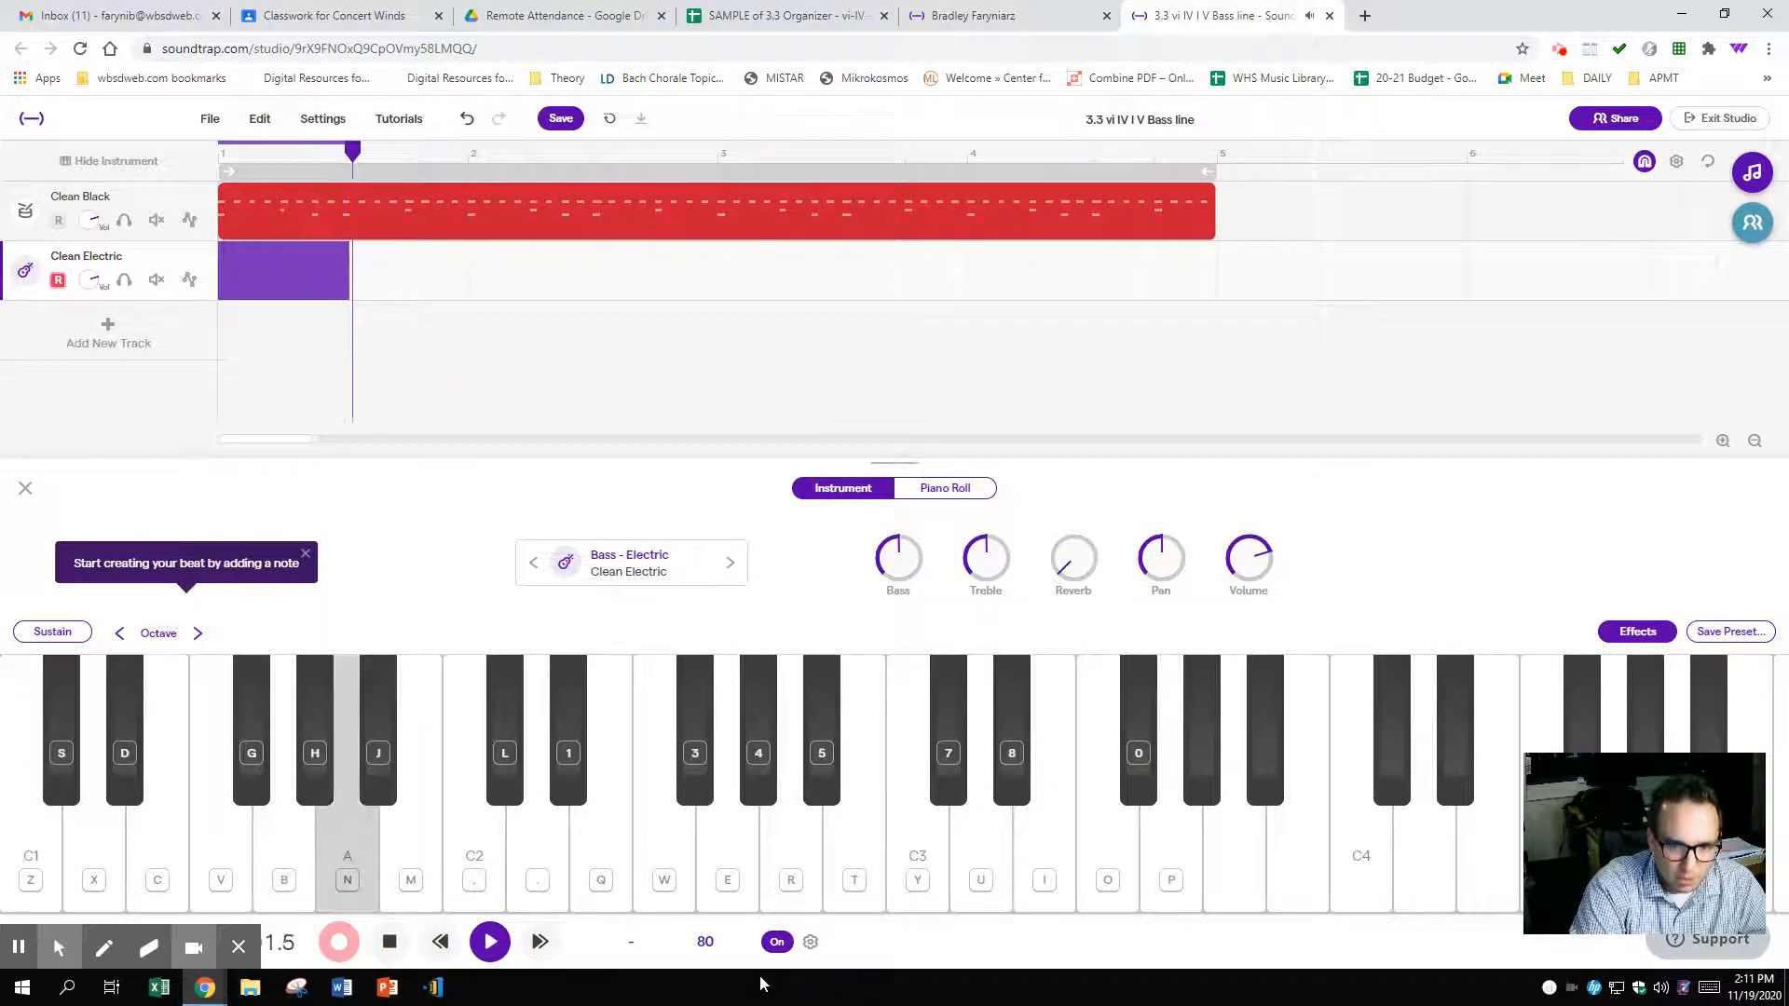
pyautogui.press('v')
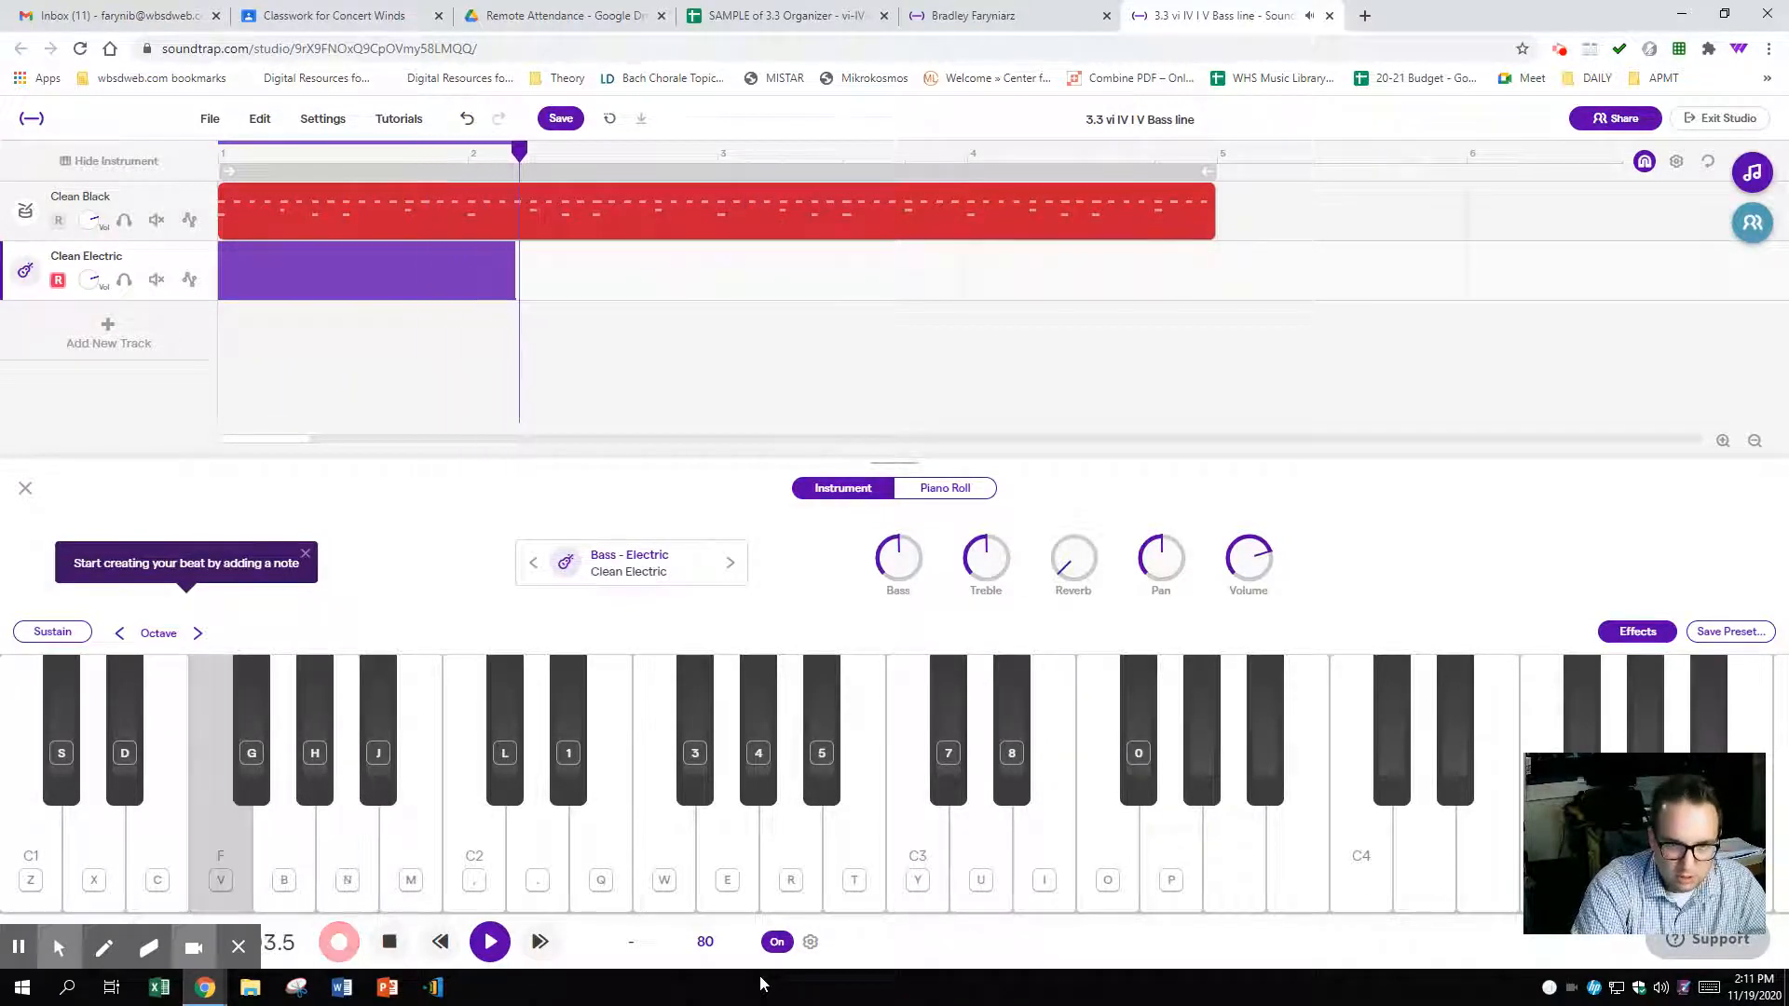
pyautogui.press('v')
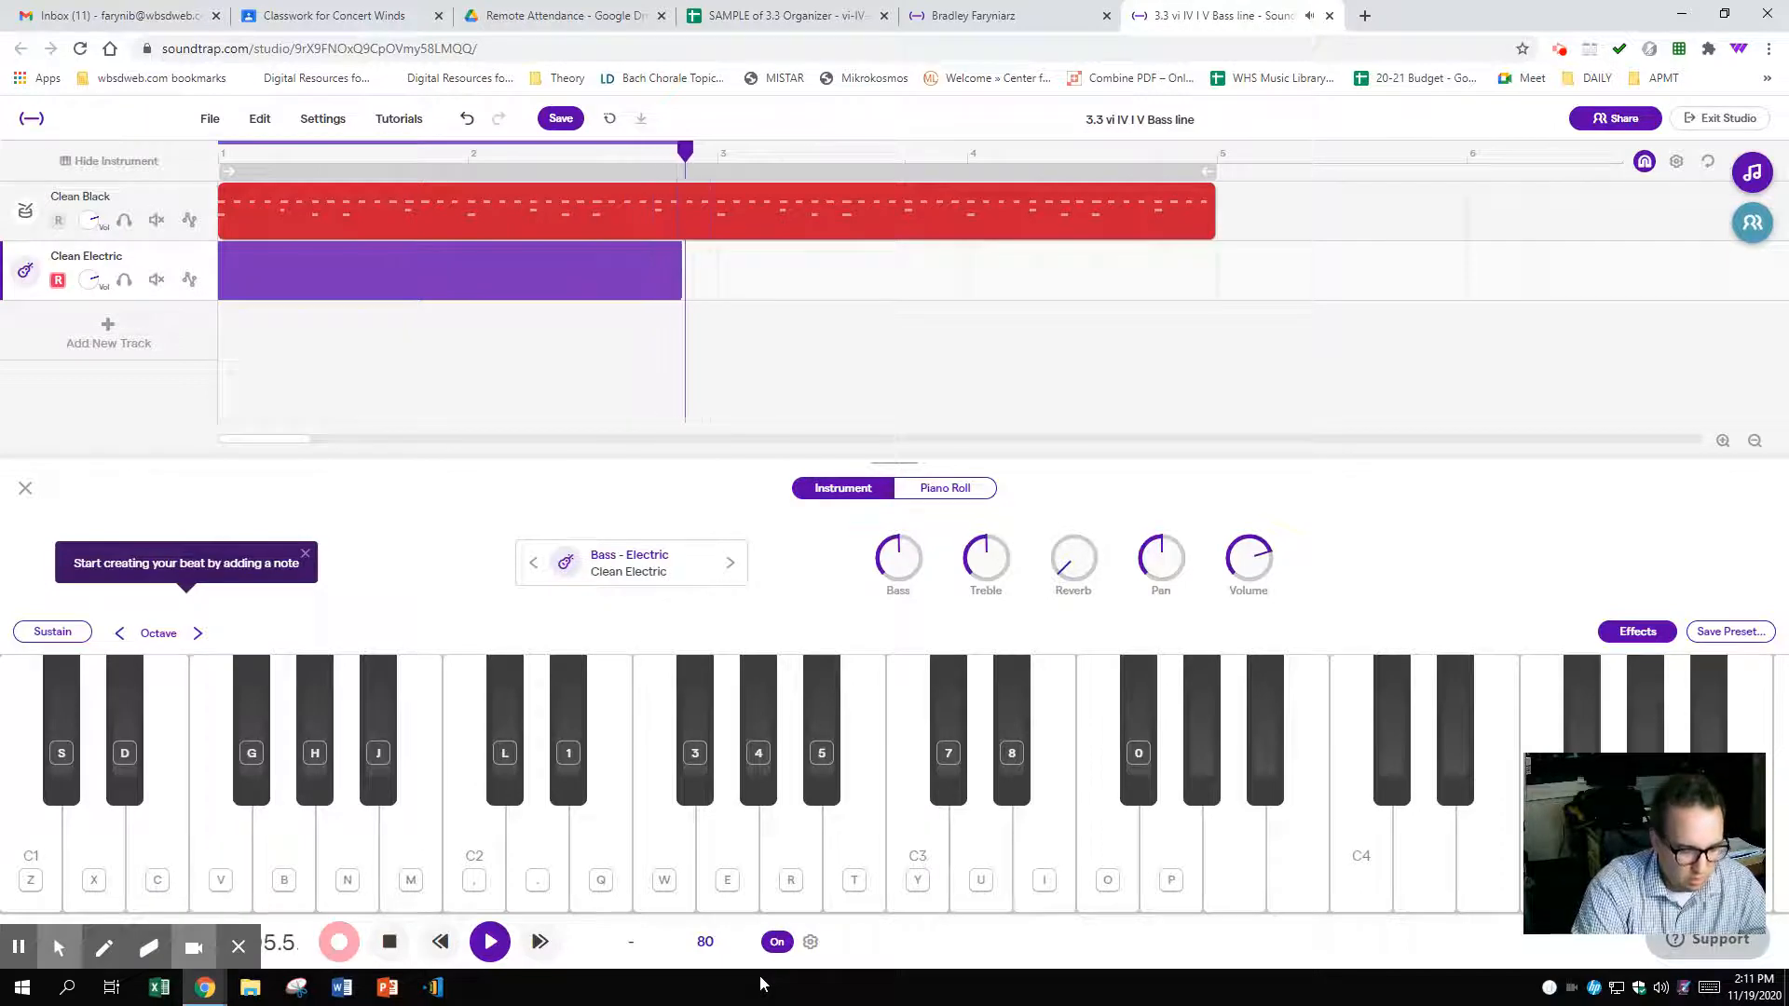
pyautogui.press('z')
pyautogui.press('z')
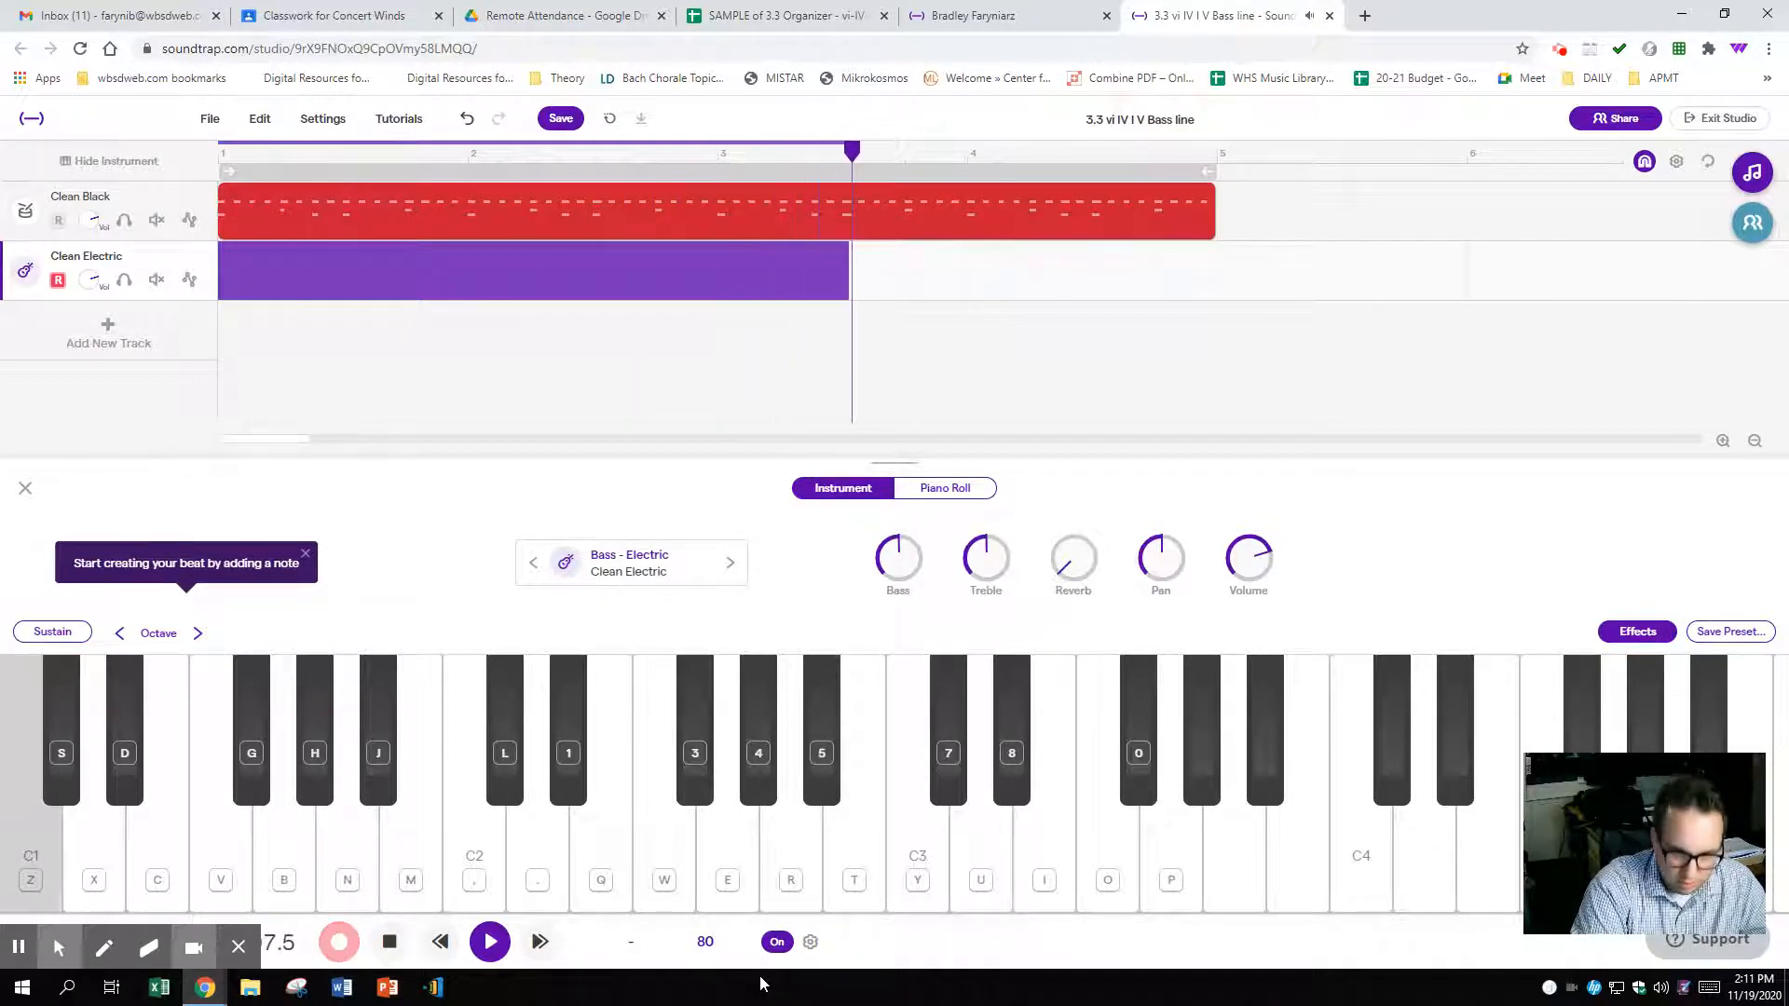
pyautogui.press('b')
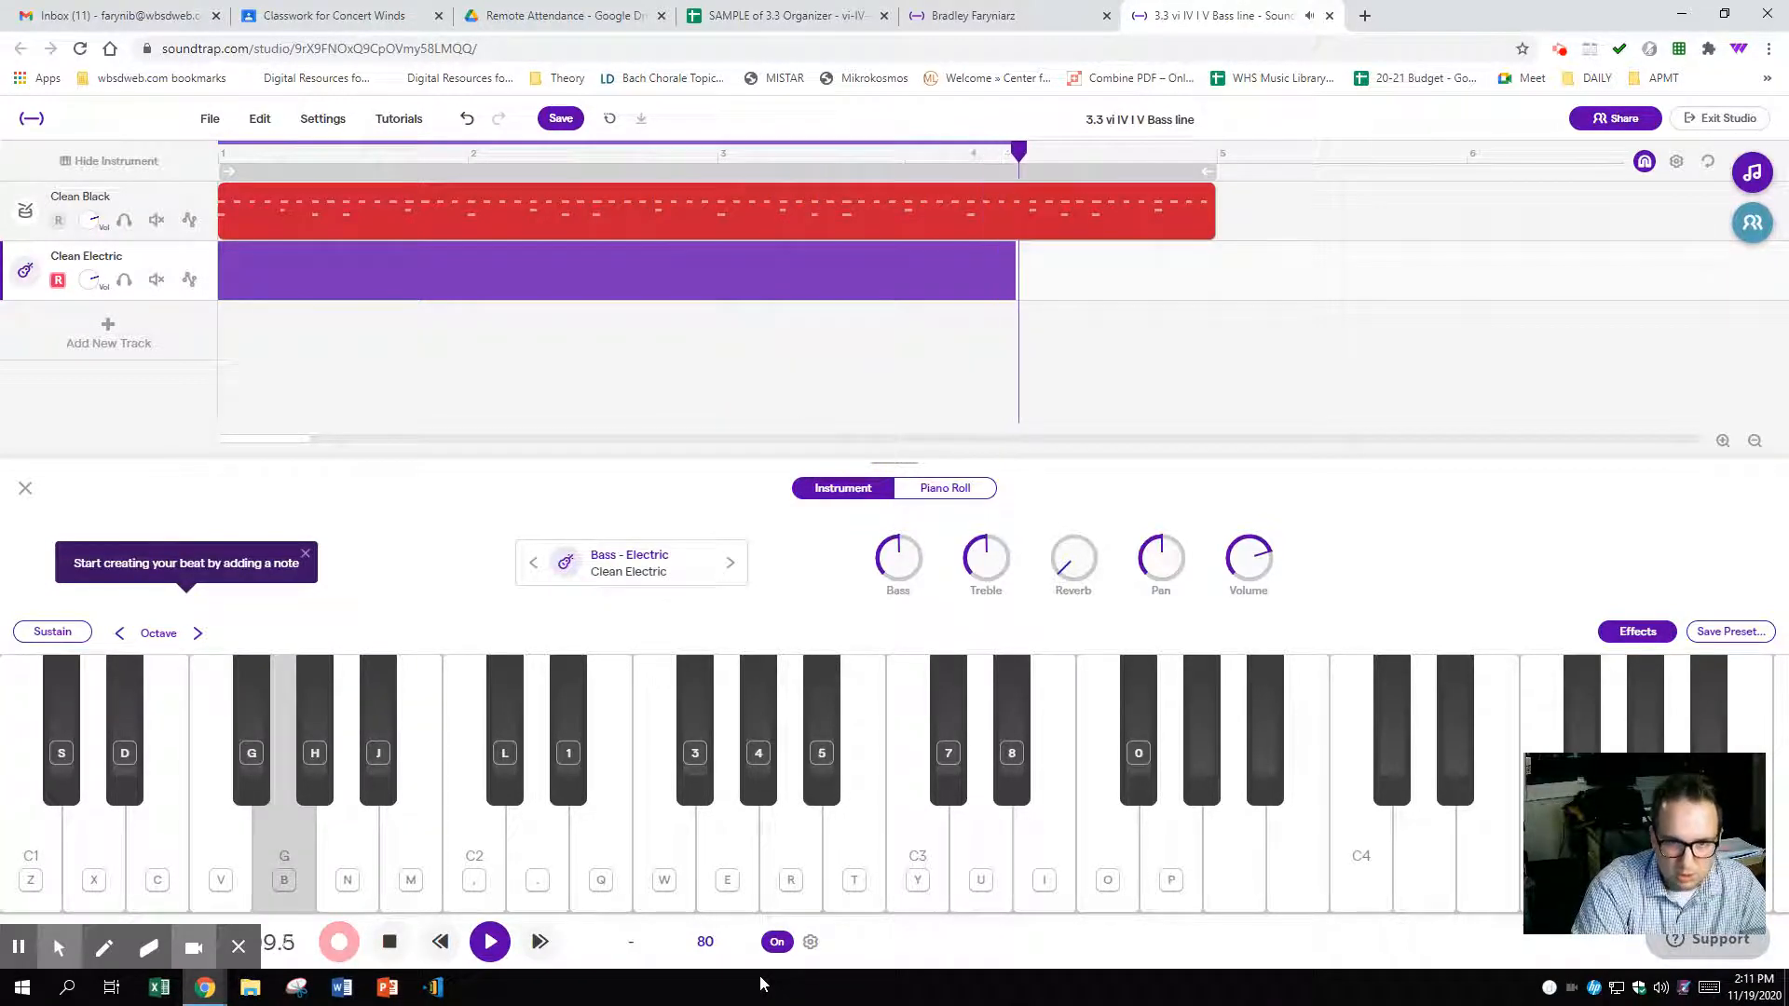
pyautogui.press('b')
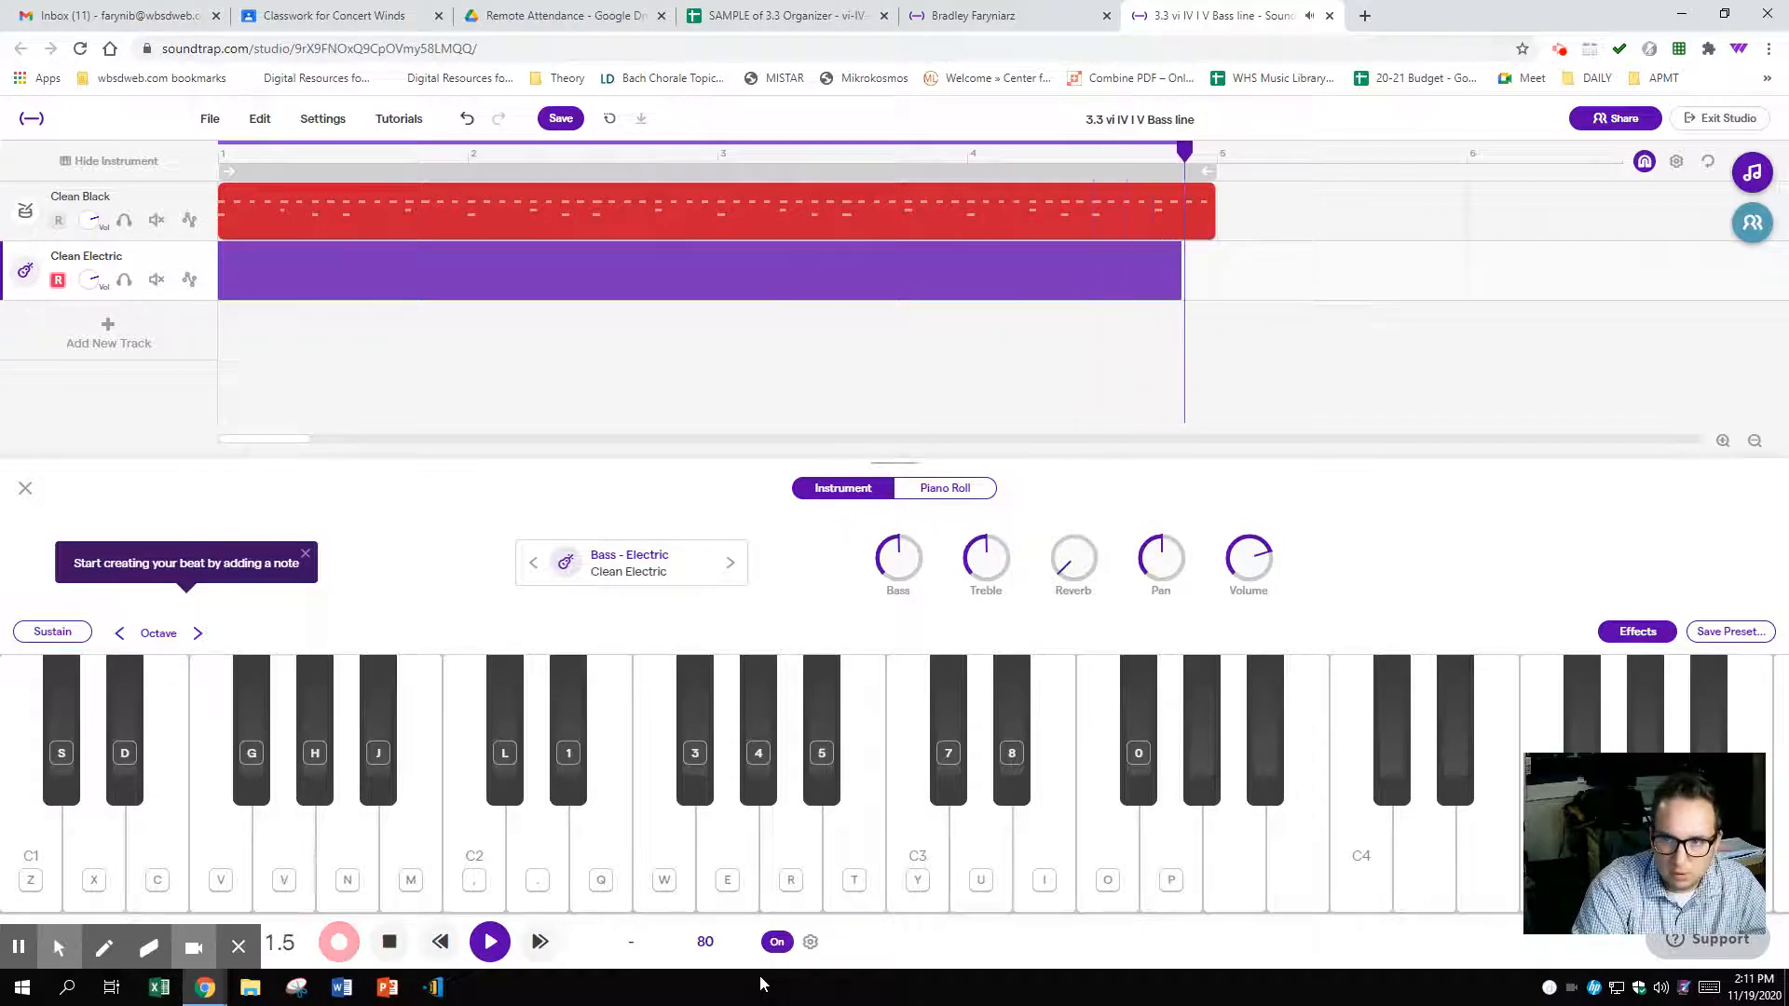
pyautogui.press('space')
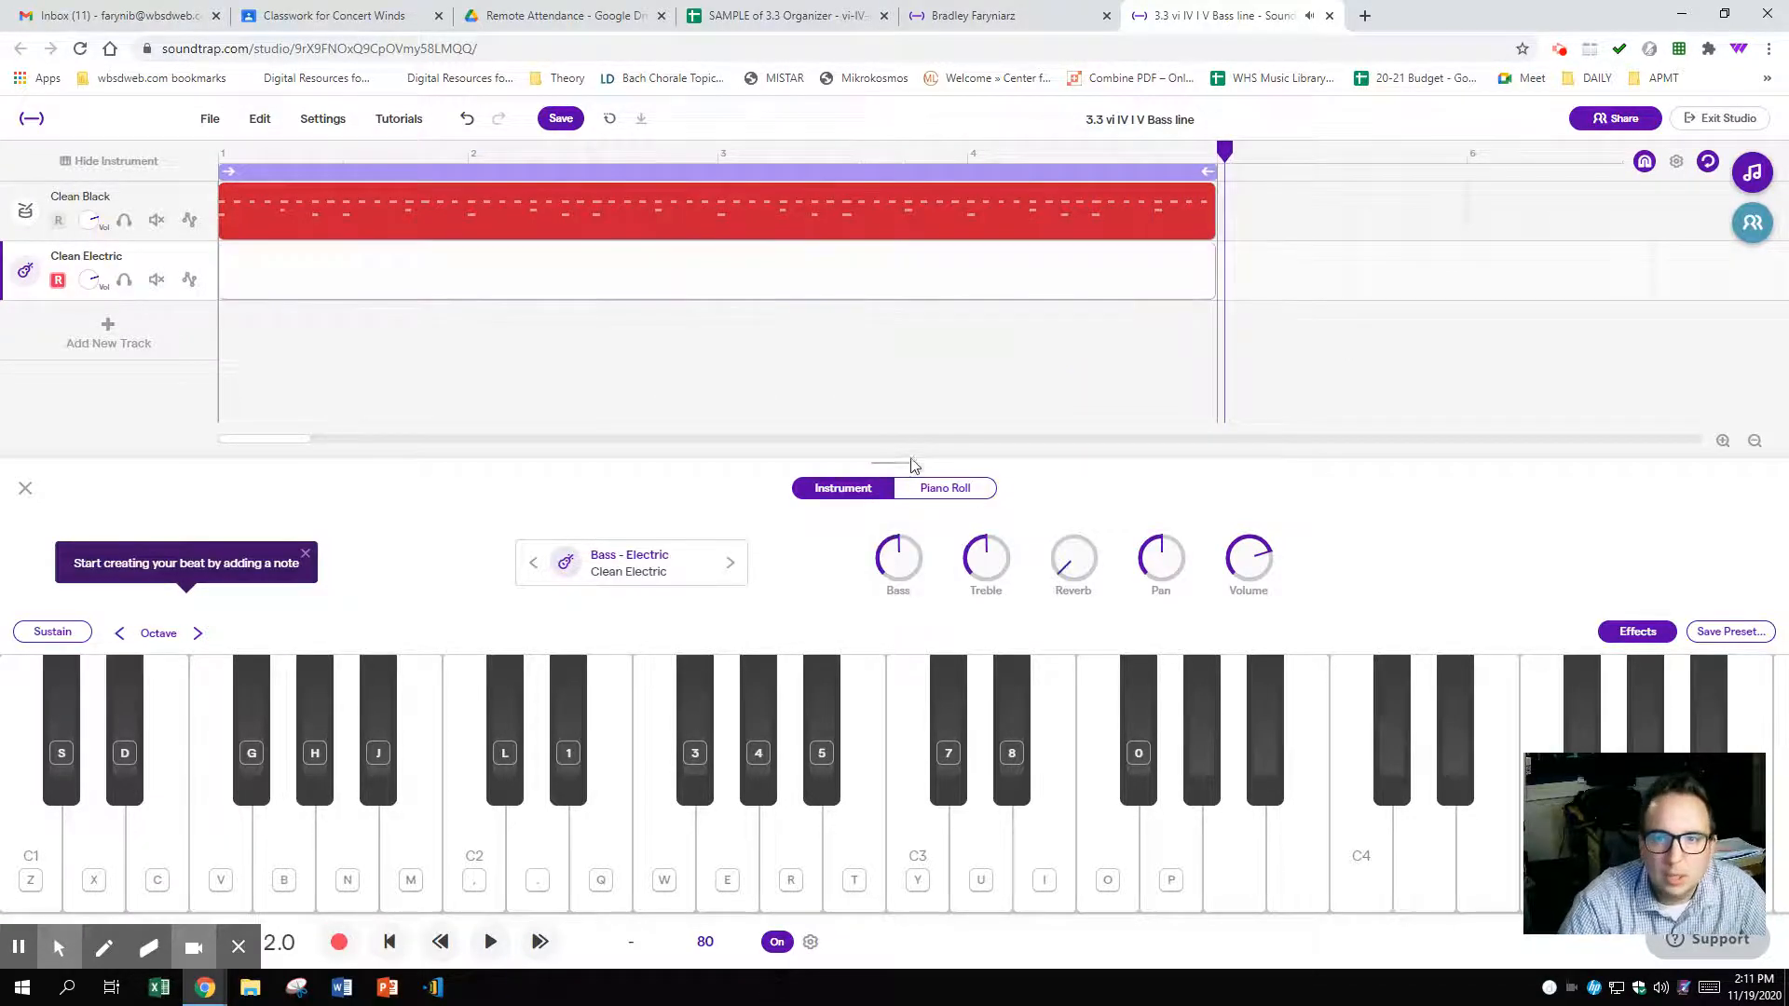
# - Quantize the recorded Clean Electric bass region to 1/2
pyautogui.rightClick(267, 284)
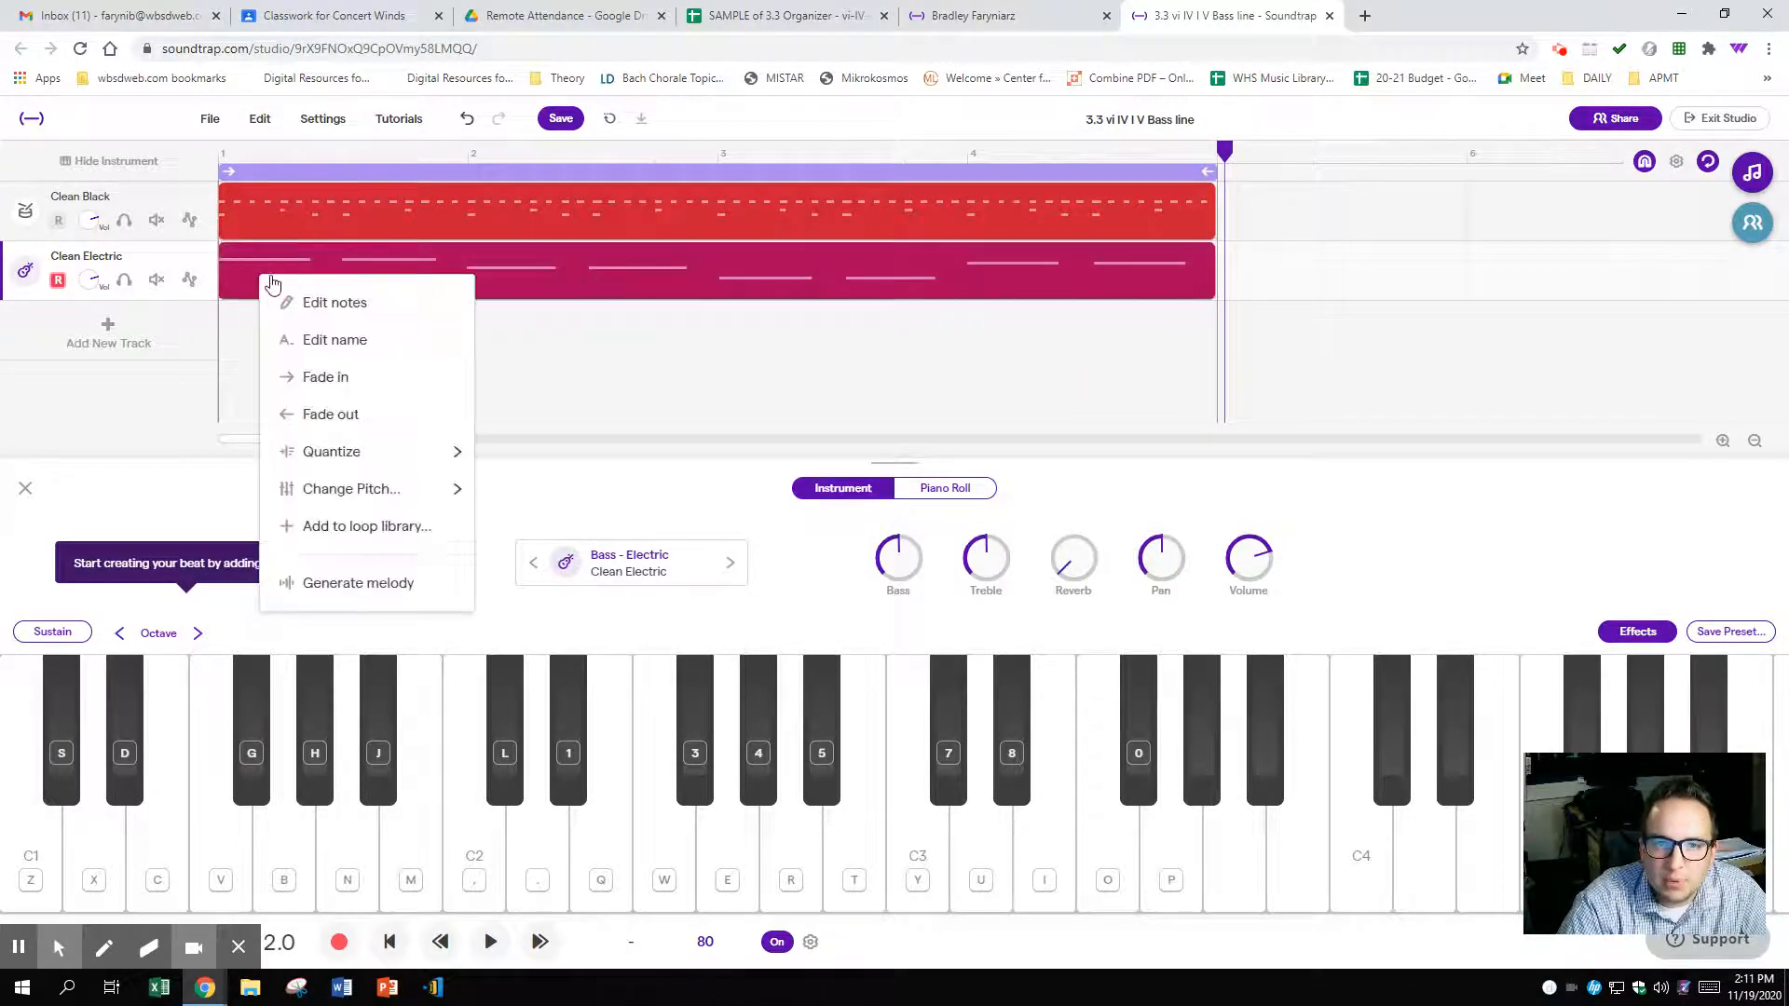
pyautogui.moveTo(447, 451)
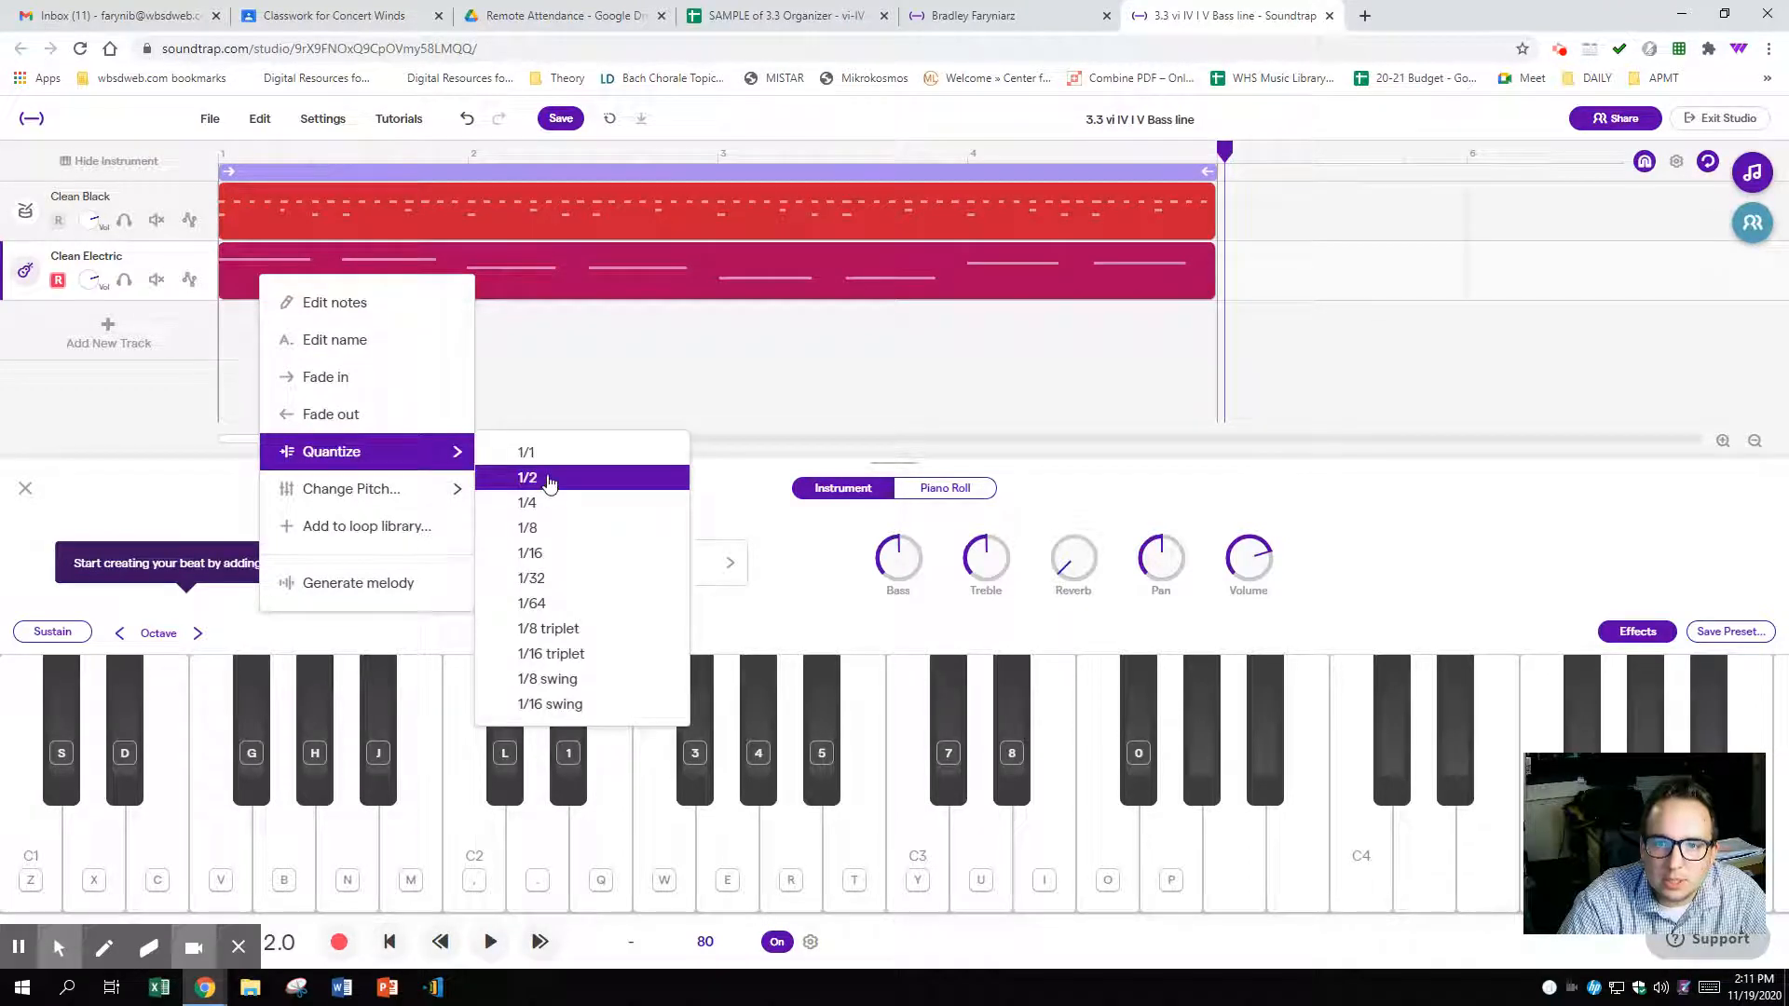
pyautogui.click(541, 478)
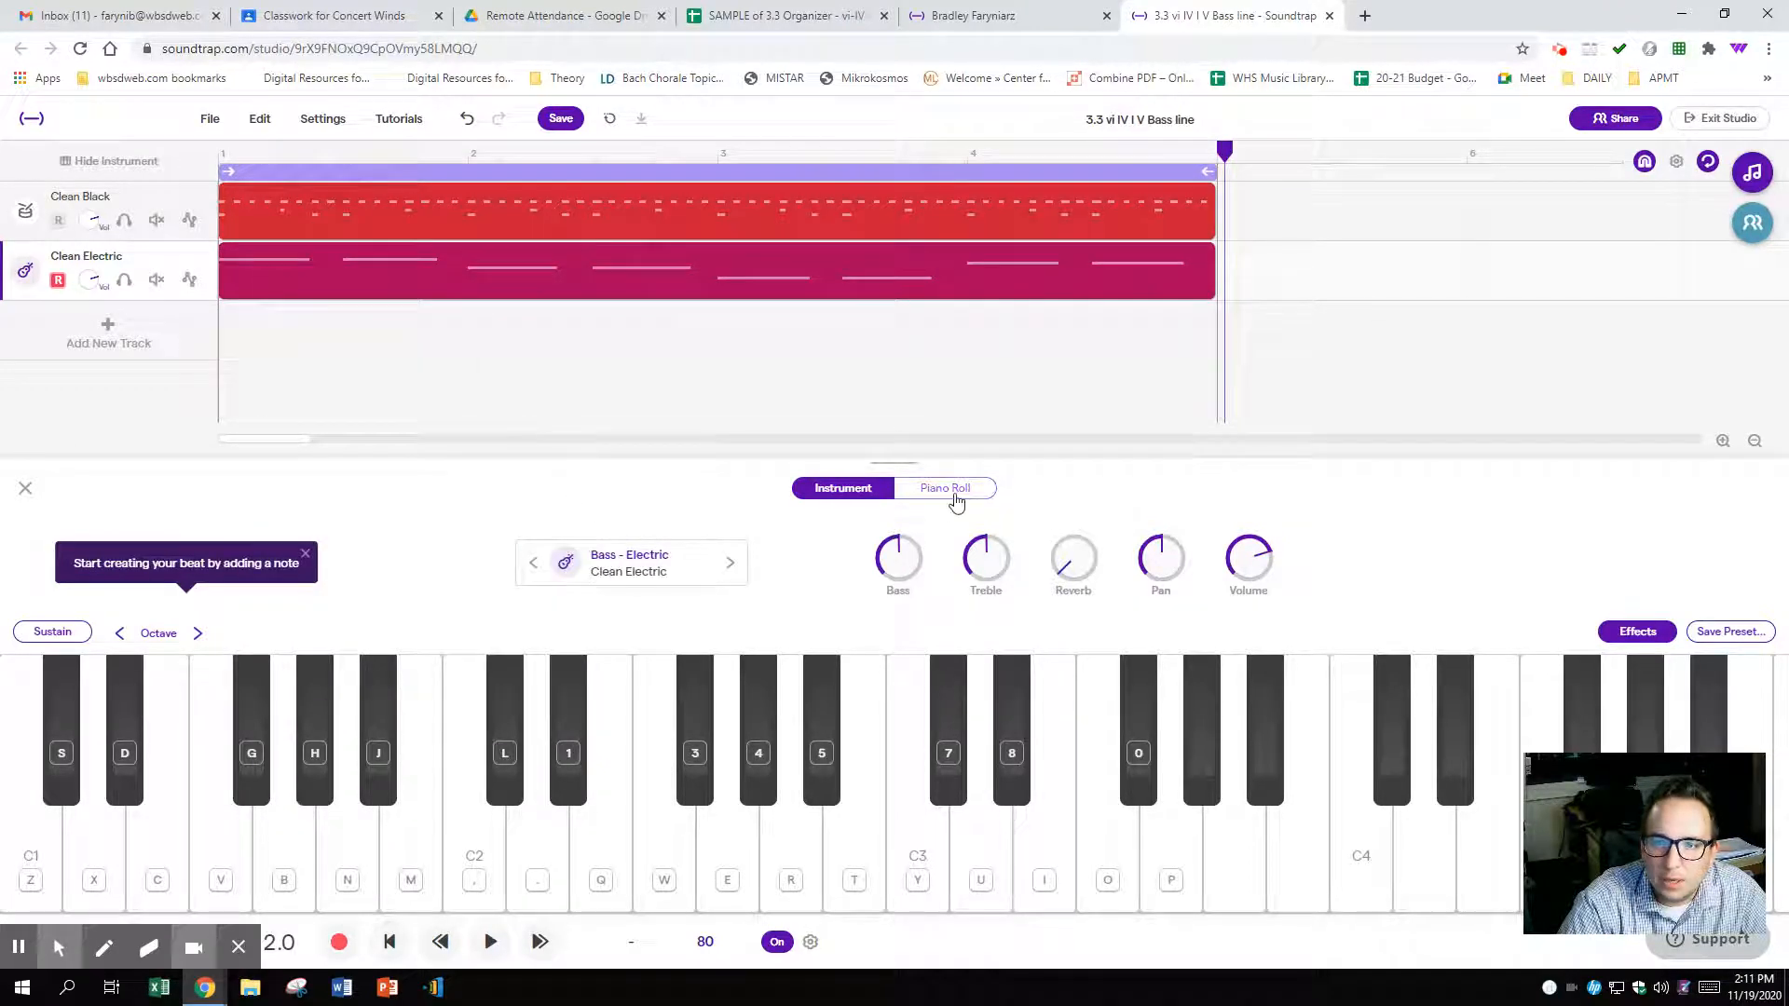
# - Show the bass notes enlarged in the piano roll and compare their lengths with the organizer spreadsheet's sustains
pyautogui.click(957, 502)
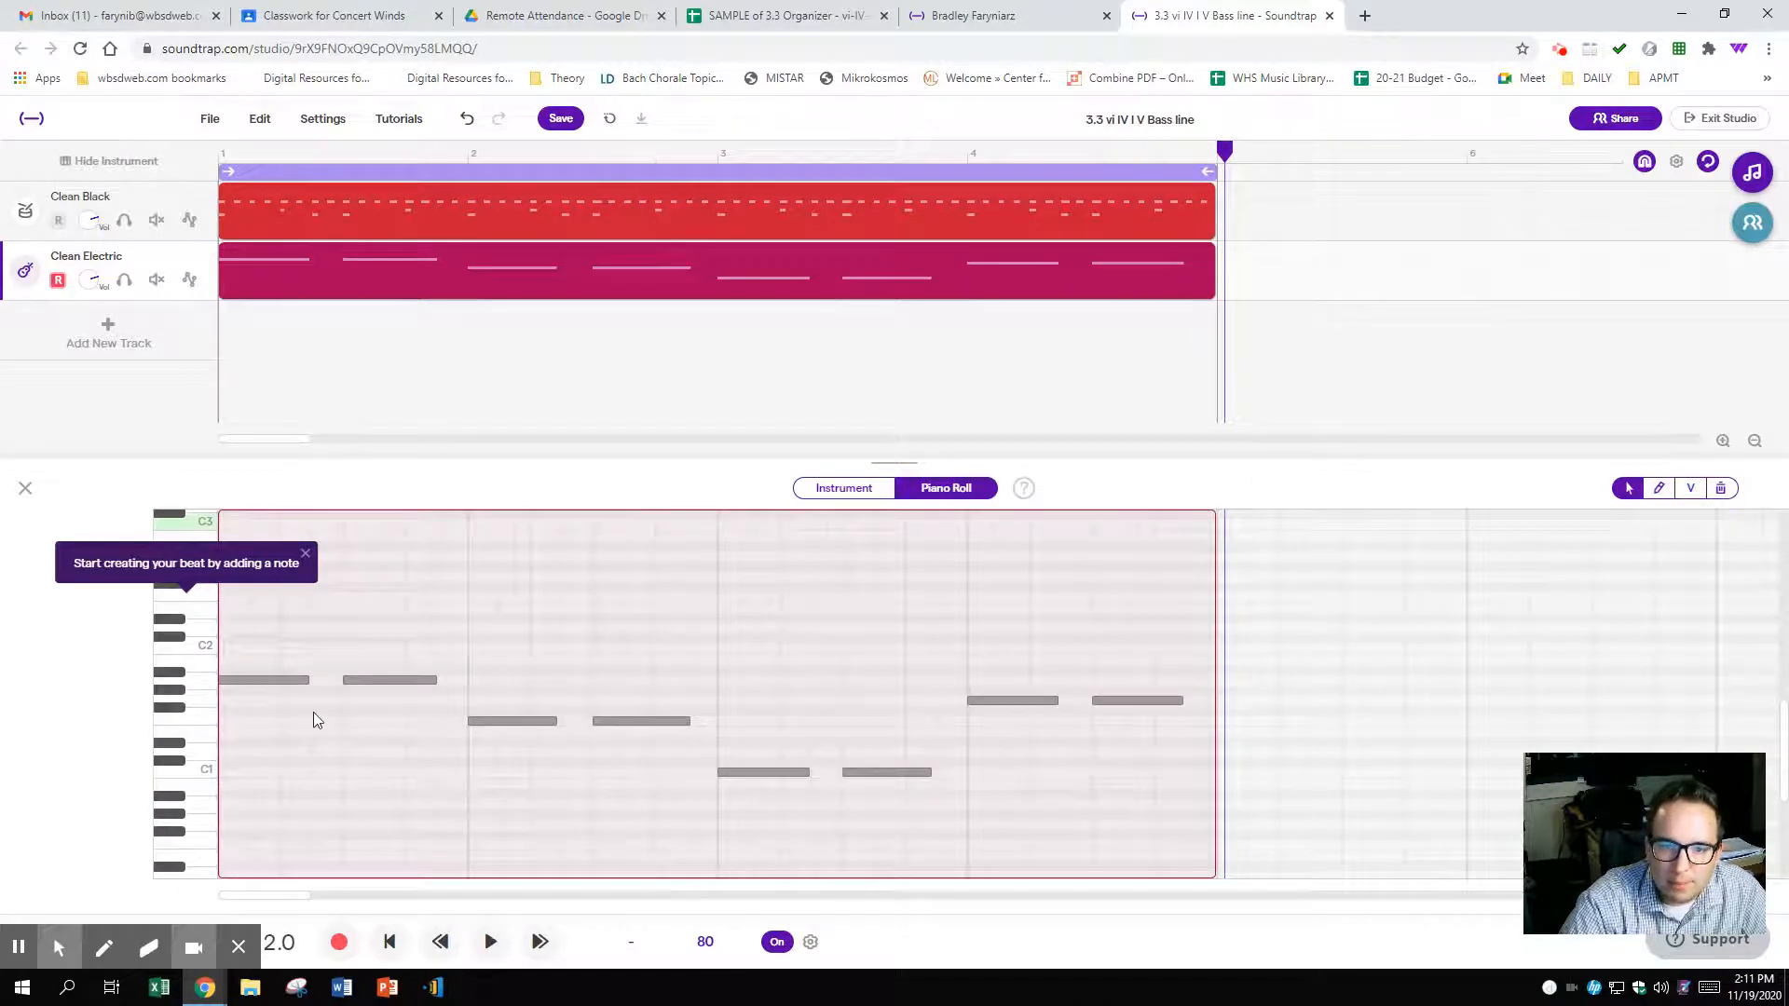
pyautogui.scroll(2, 312, 715)
pyautogui.moveTo(255, 895); pyautogui.dragTo(175, 891)
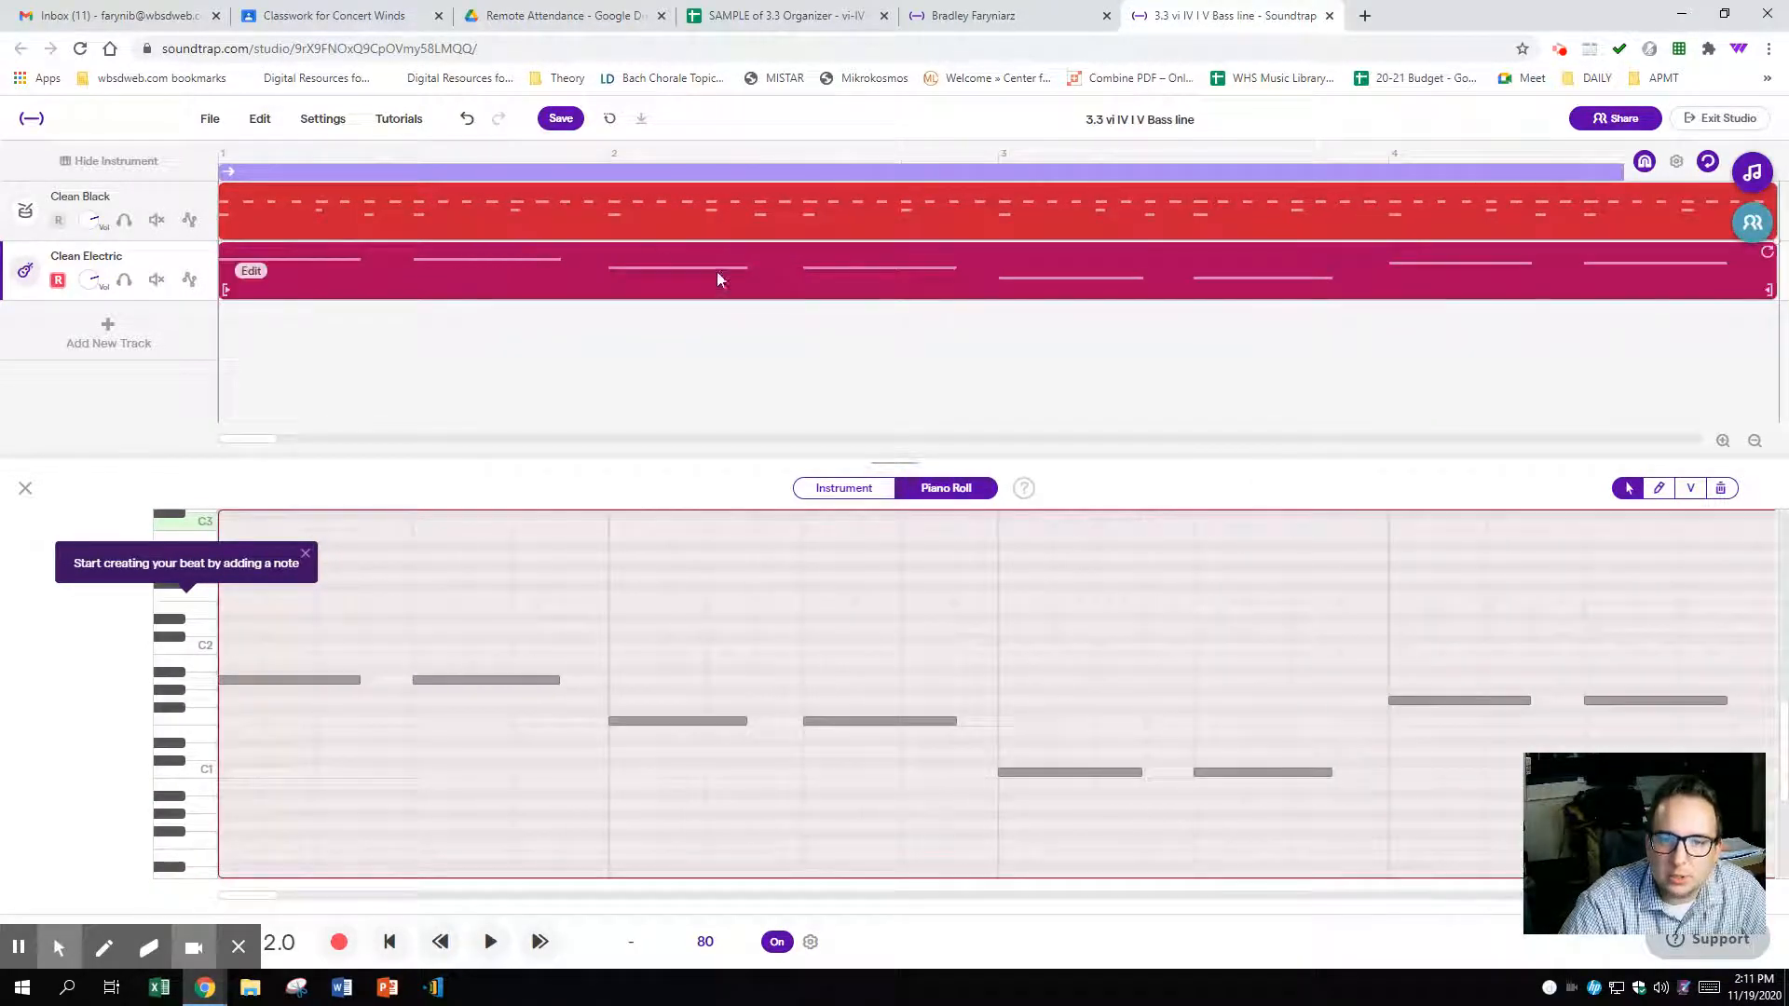
pyautogui.click(799, 13)
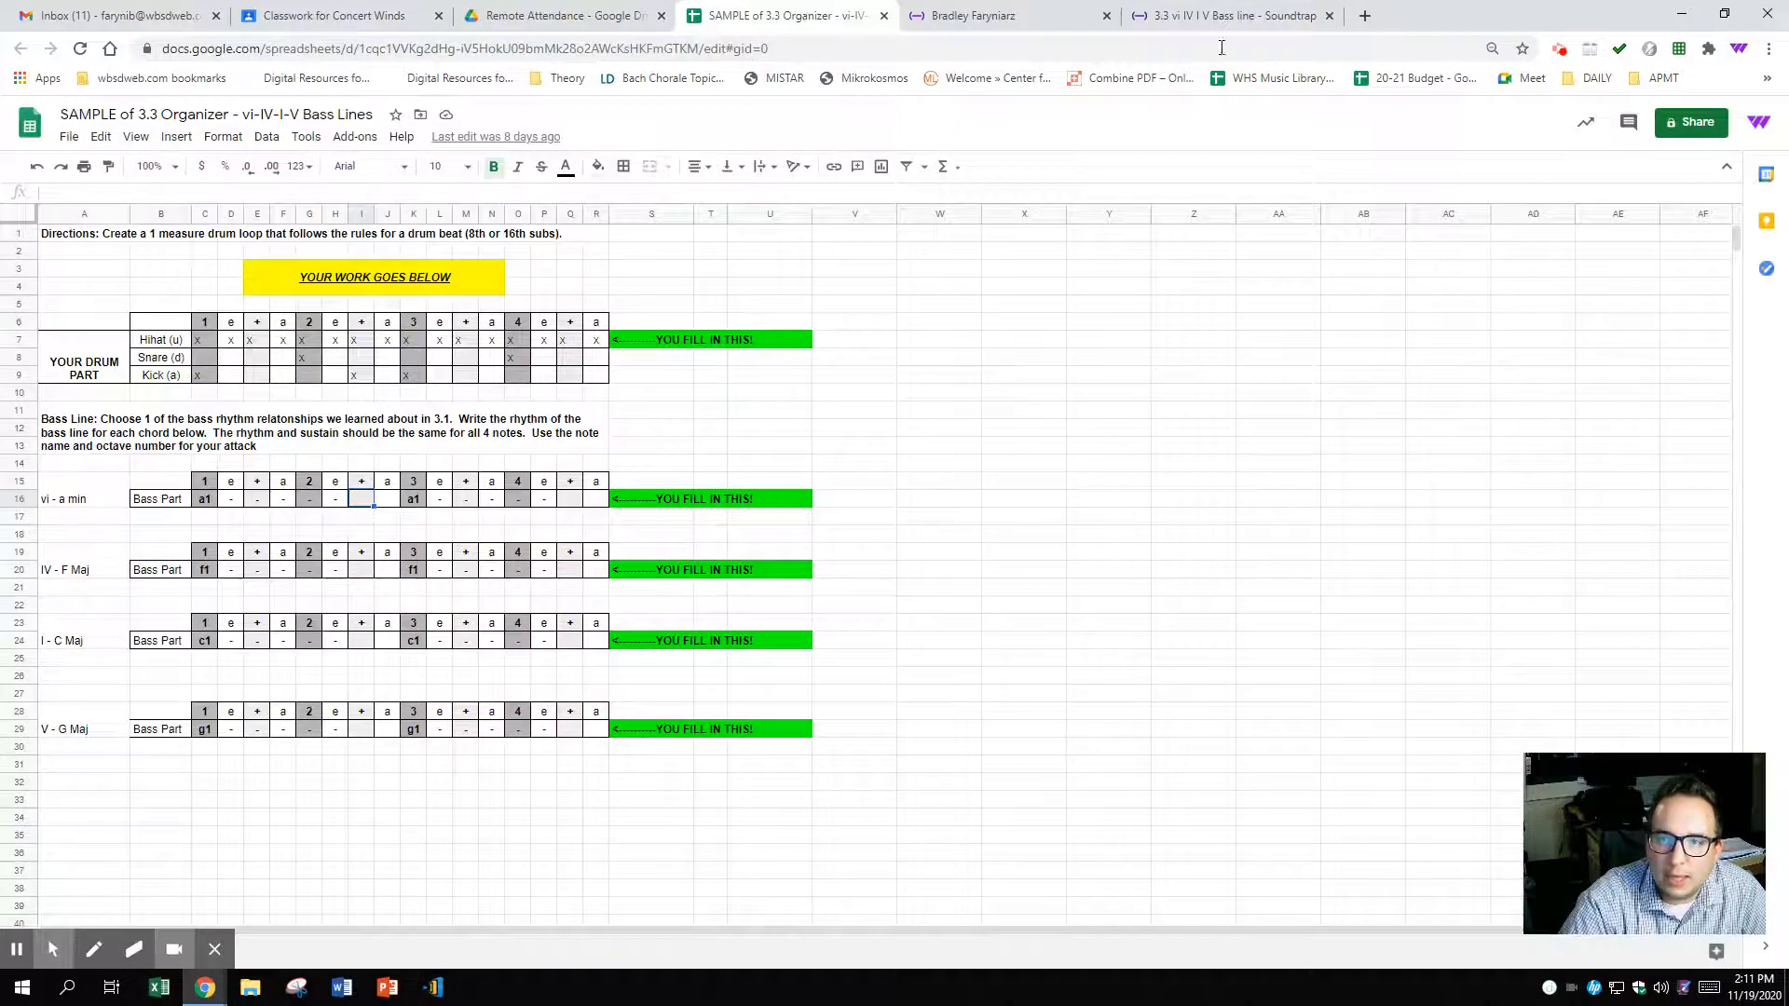
pyautogui.click(1219, 16)
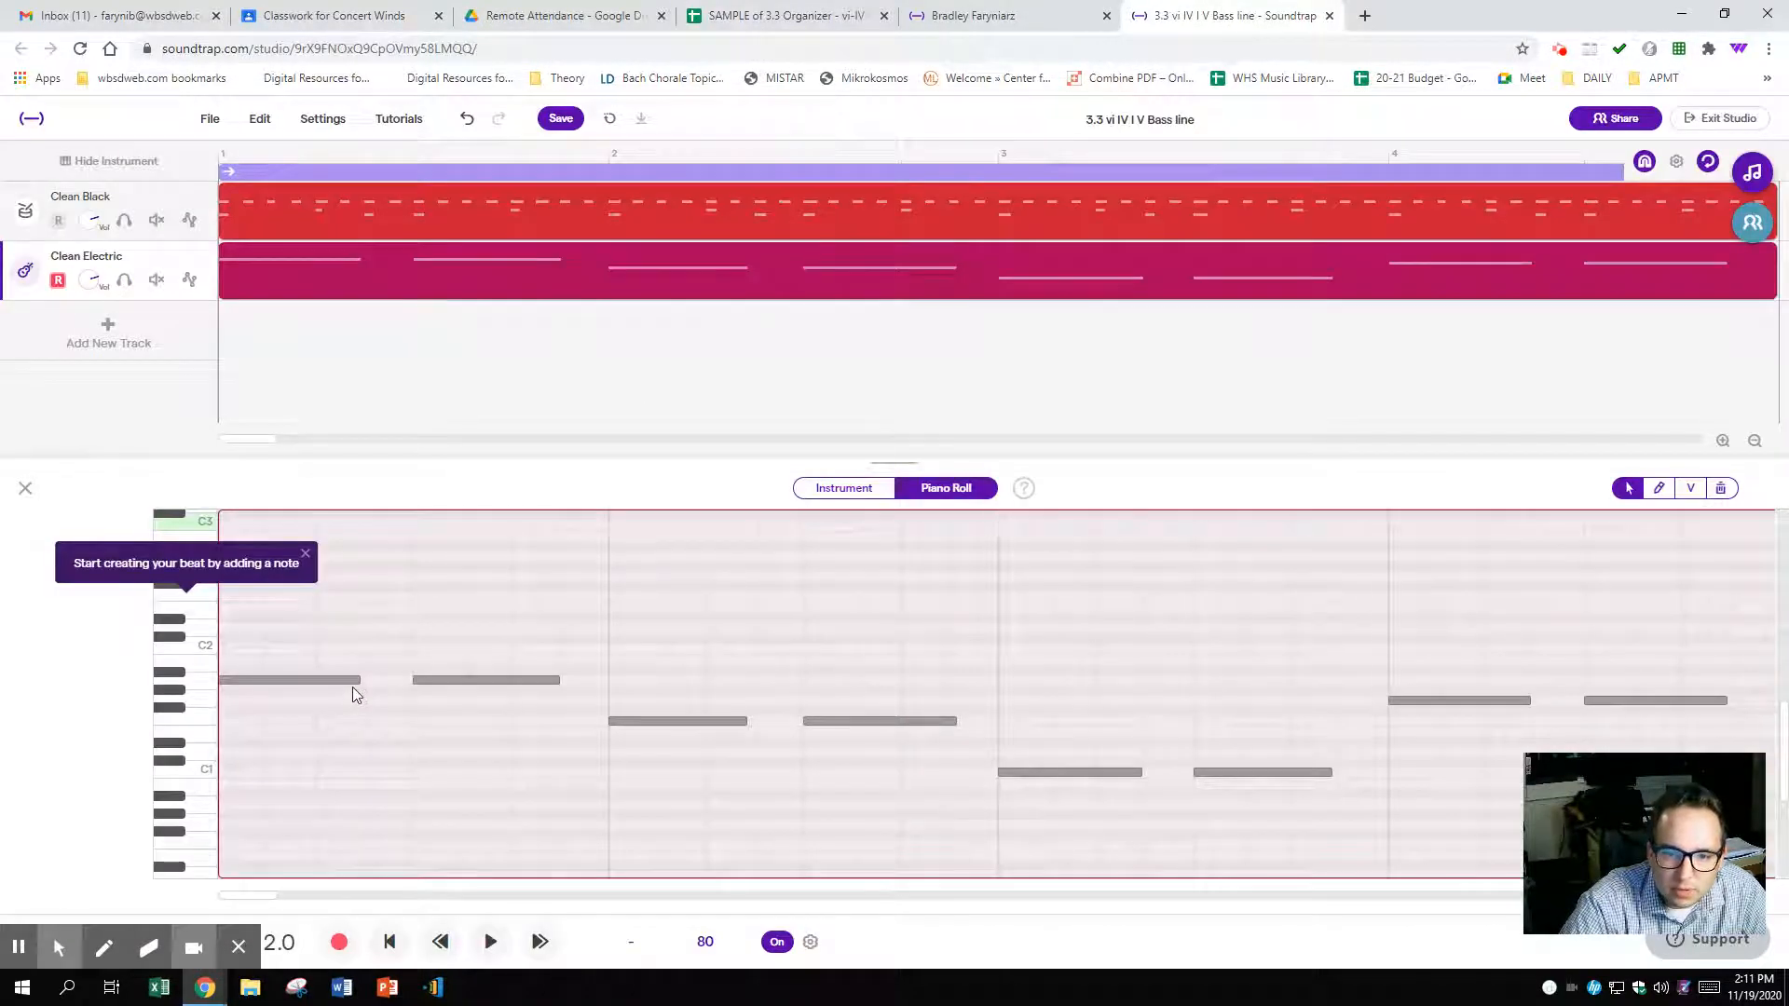
# - Lengthen the first A1 note in measure 1 so that it sustains up to the + of beat 2
pyautogui.scroll(1, 377, 697)
pyautogui.moveTo(377, 681); pyautogui.dragTo(387, 682)
pyautogui.scroll(-1, 587, 702)
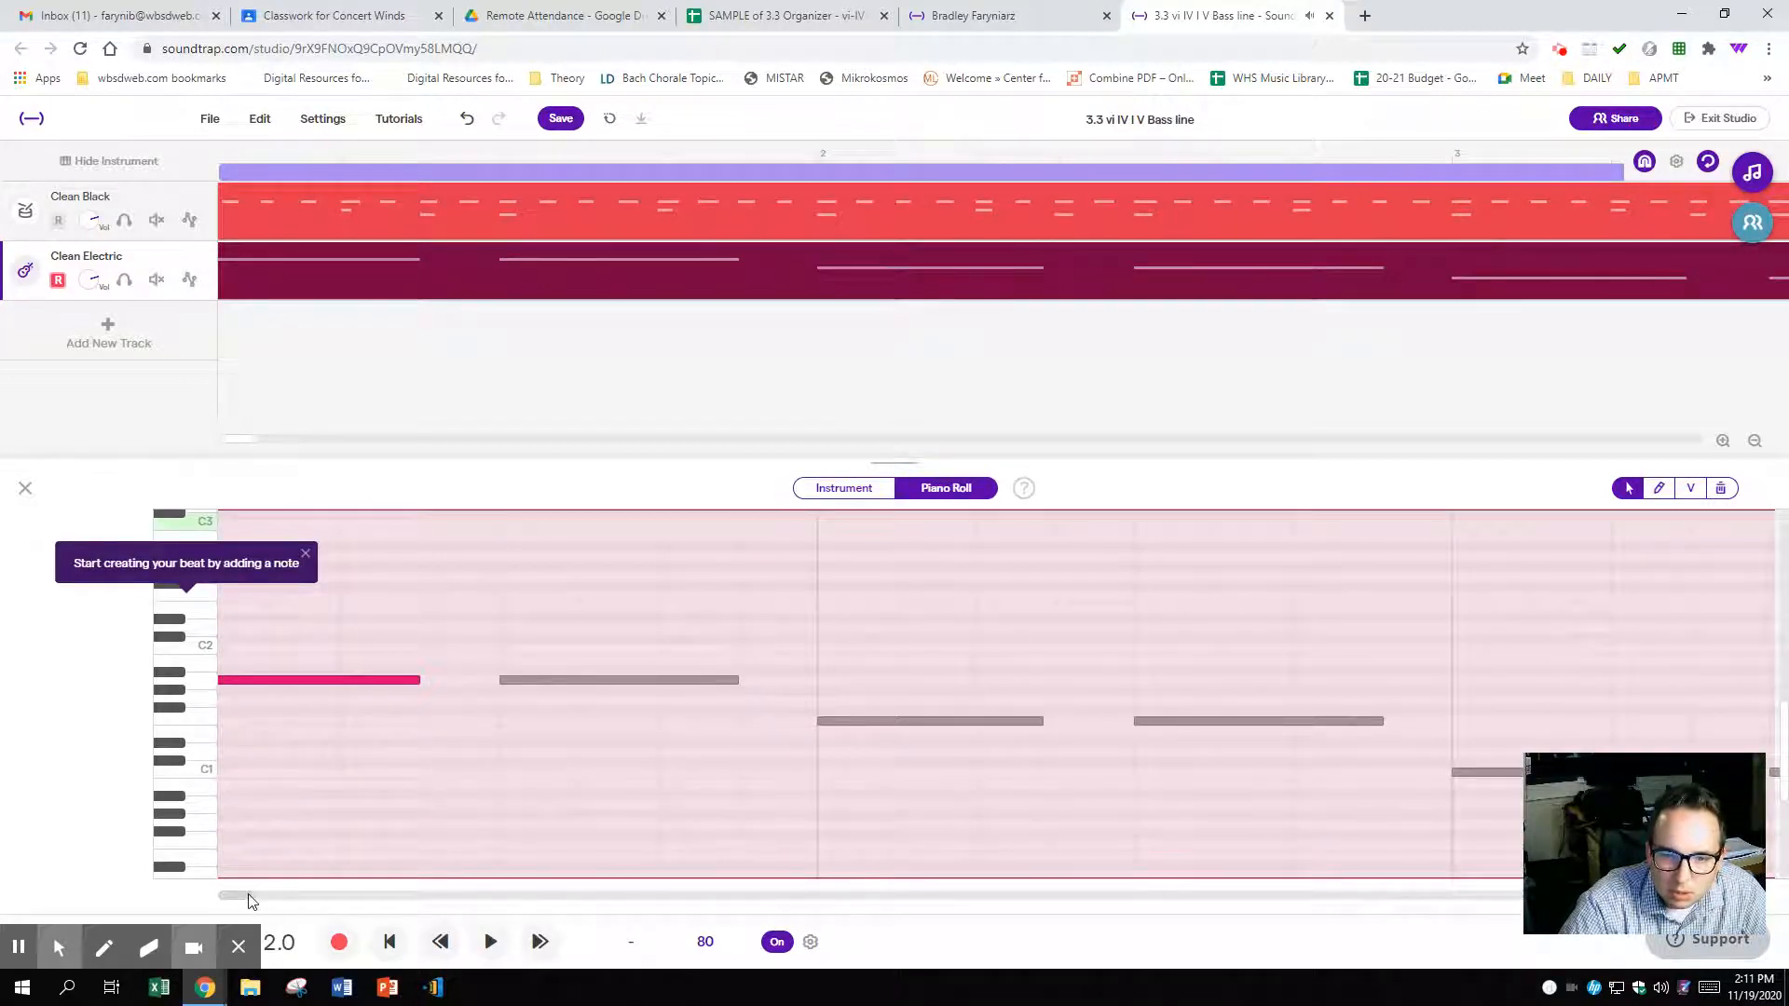
# - Lengthen the first F1 note in measure 2 to the + of beat 2 and shorten the second to the + of beat 4
pyautogui.moveTo(239, 895); pyautogui.dragTo(245, 897)
pyautogui.scroll(-2, 506, 805)
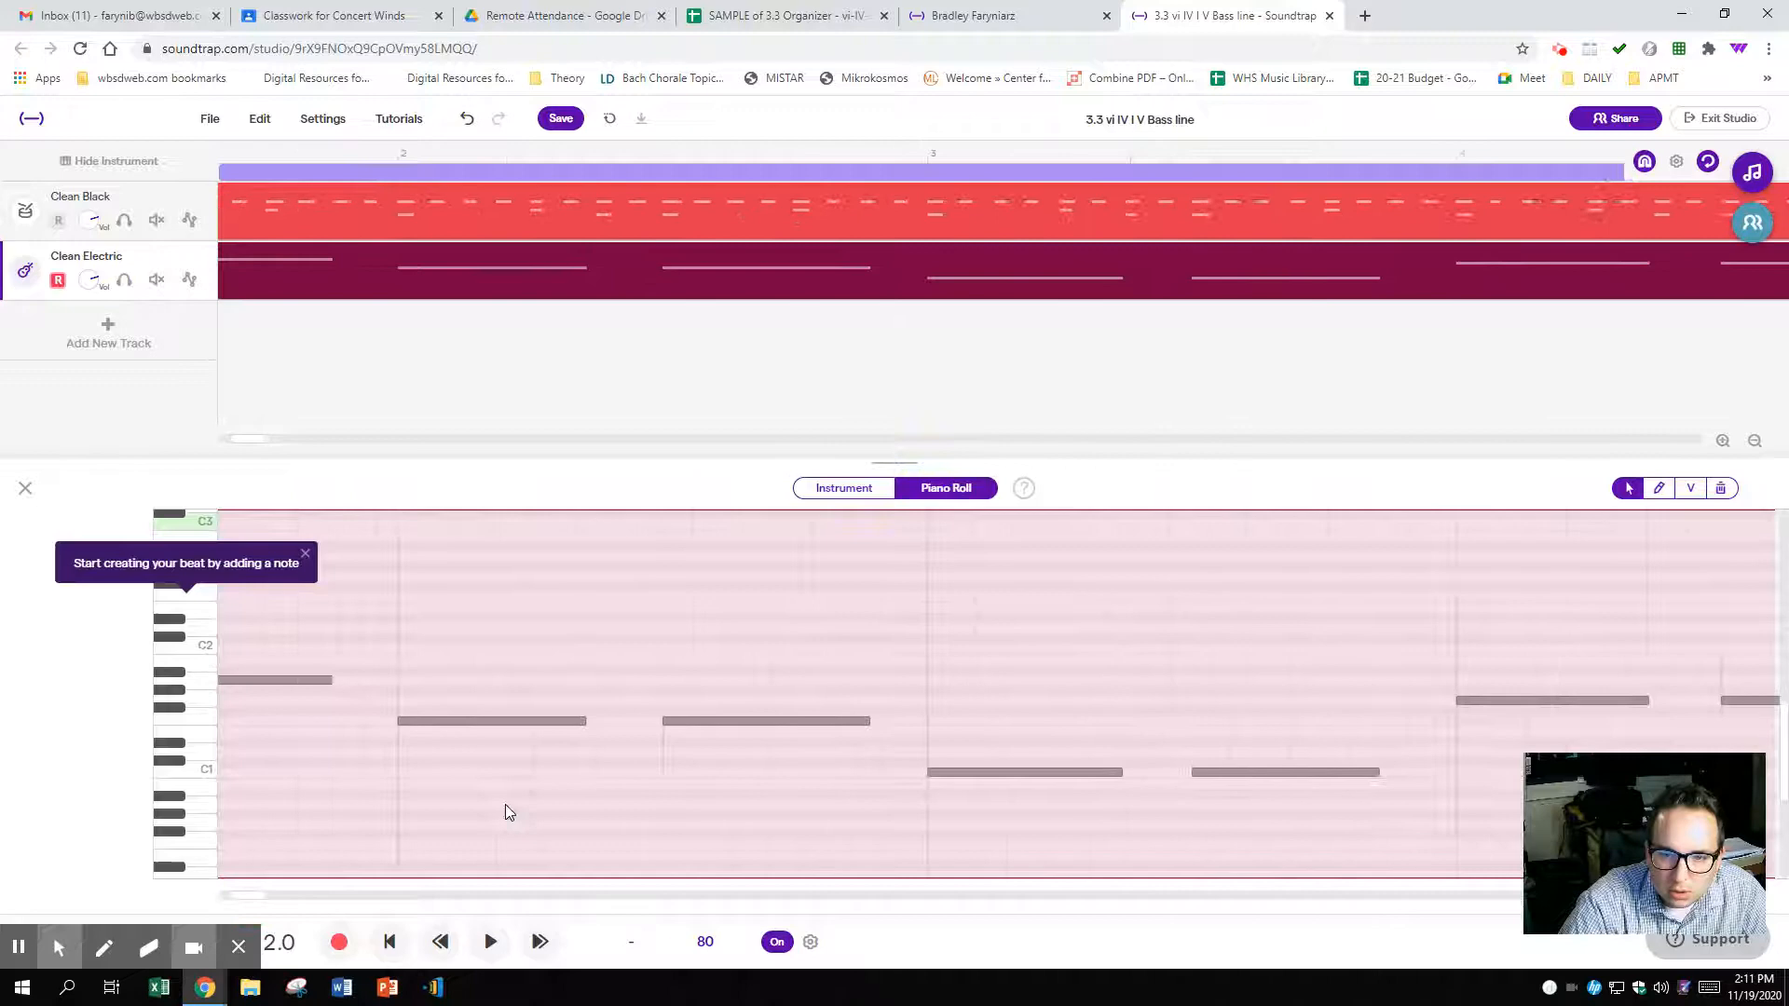
pyautogui.click(572, 737)
pyautogui.click(572, 720)
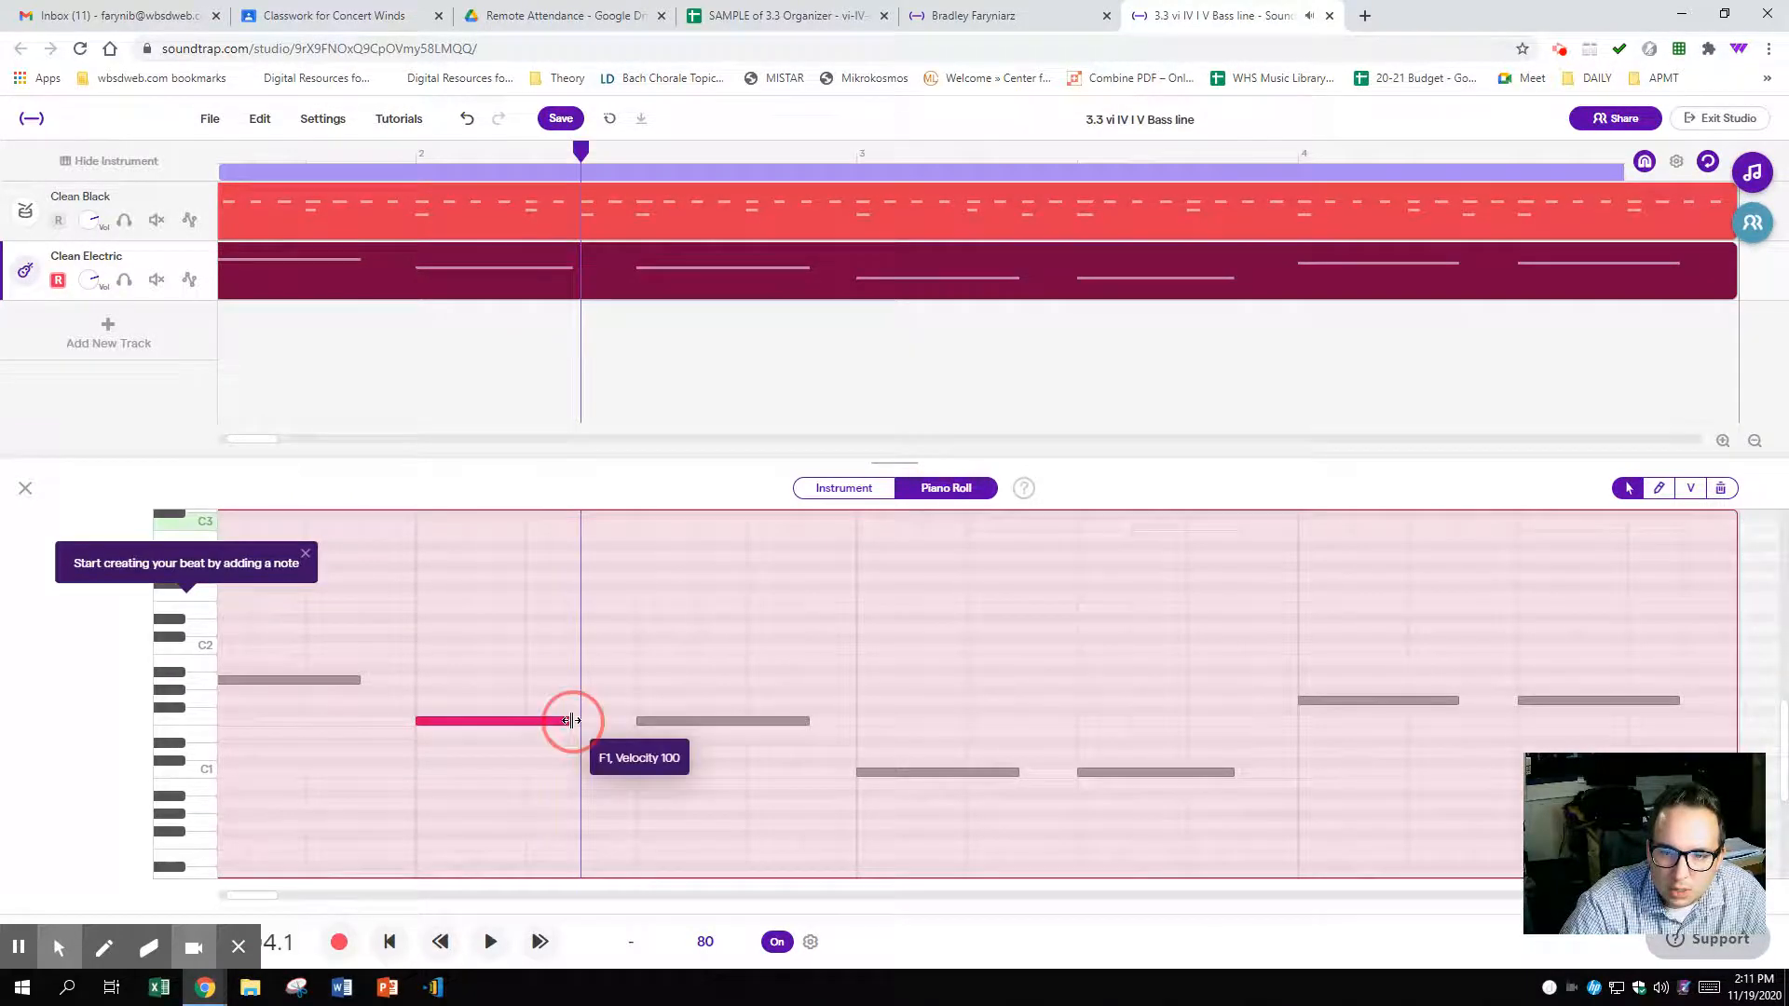
pyautogui.moveTo(572, 720); pyautogui.dragTo(580, 721)
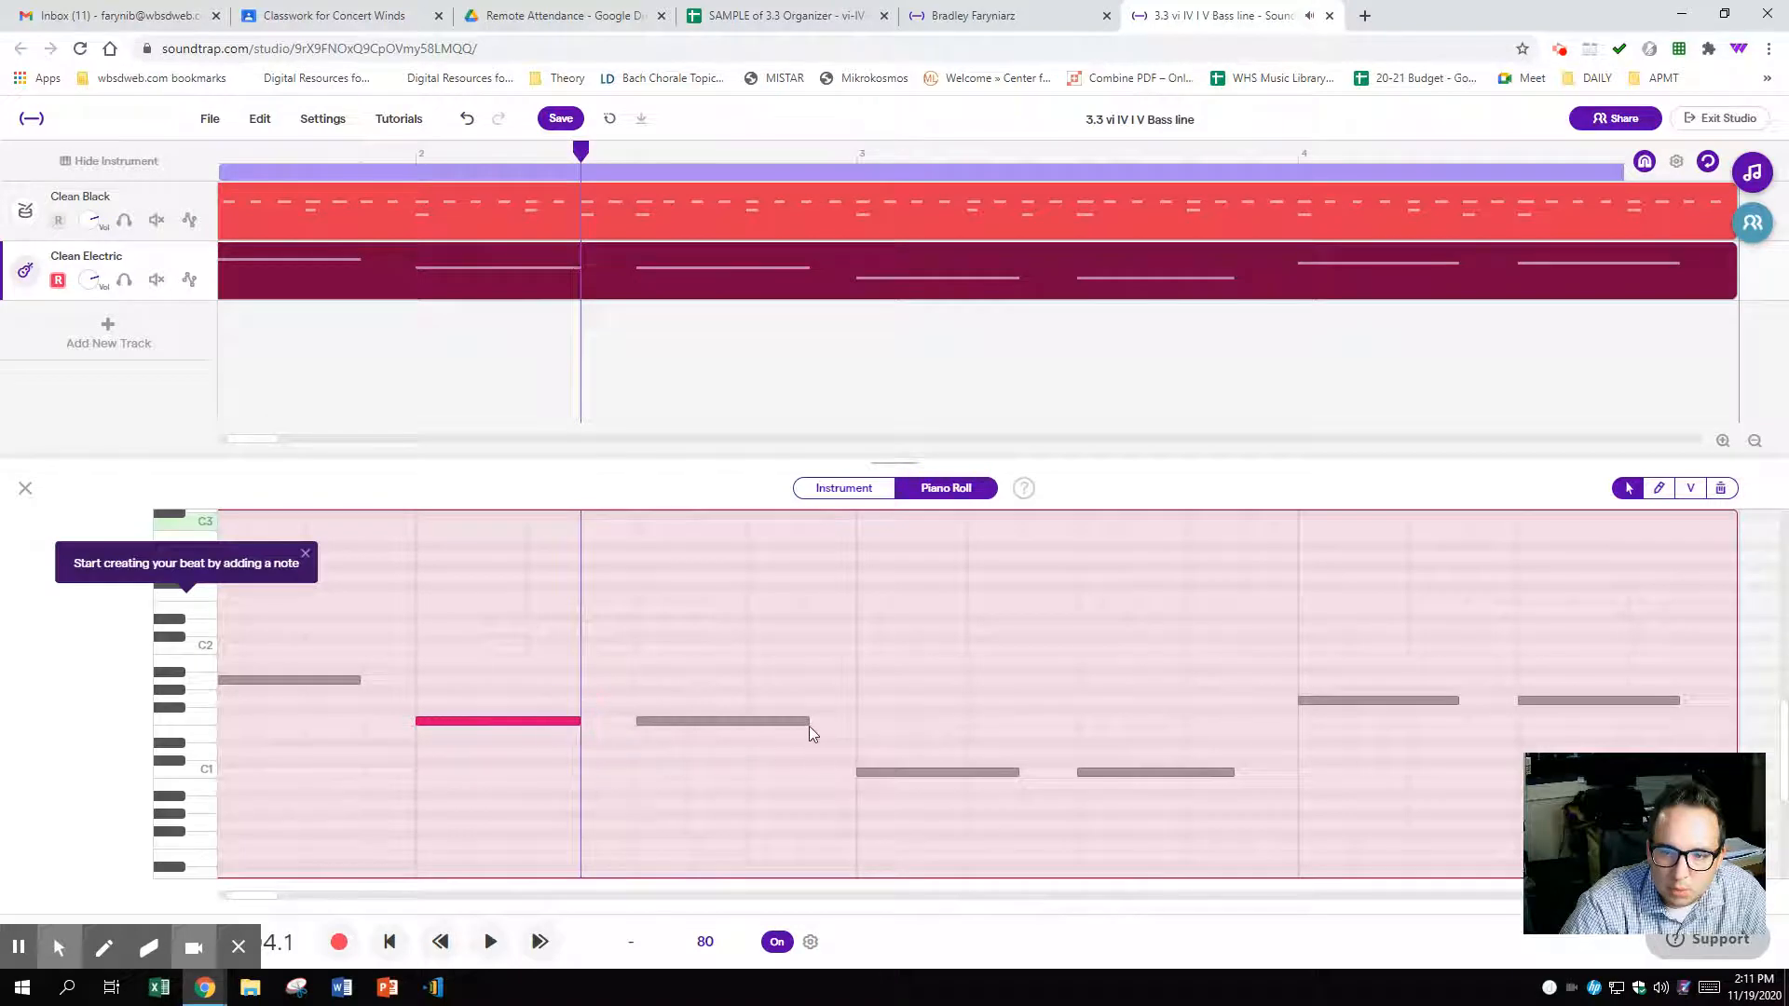
pyautogui.moveTo(802, 723); pyautogui.dragTo(801, 723)
# - Extend the C1 notes in measure 3 and the G1 notes in measure 4 to end on the + of beats 2 and 4
pyautogui.moveTo(1014, 770); pyautogui.dragTo(1024, 771)
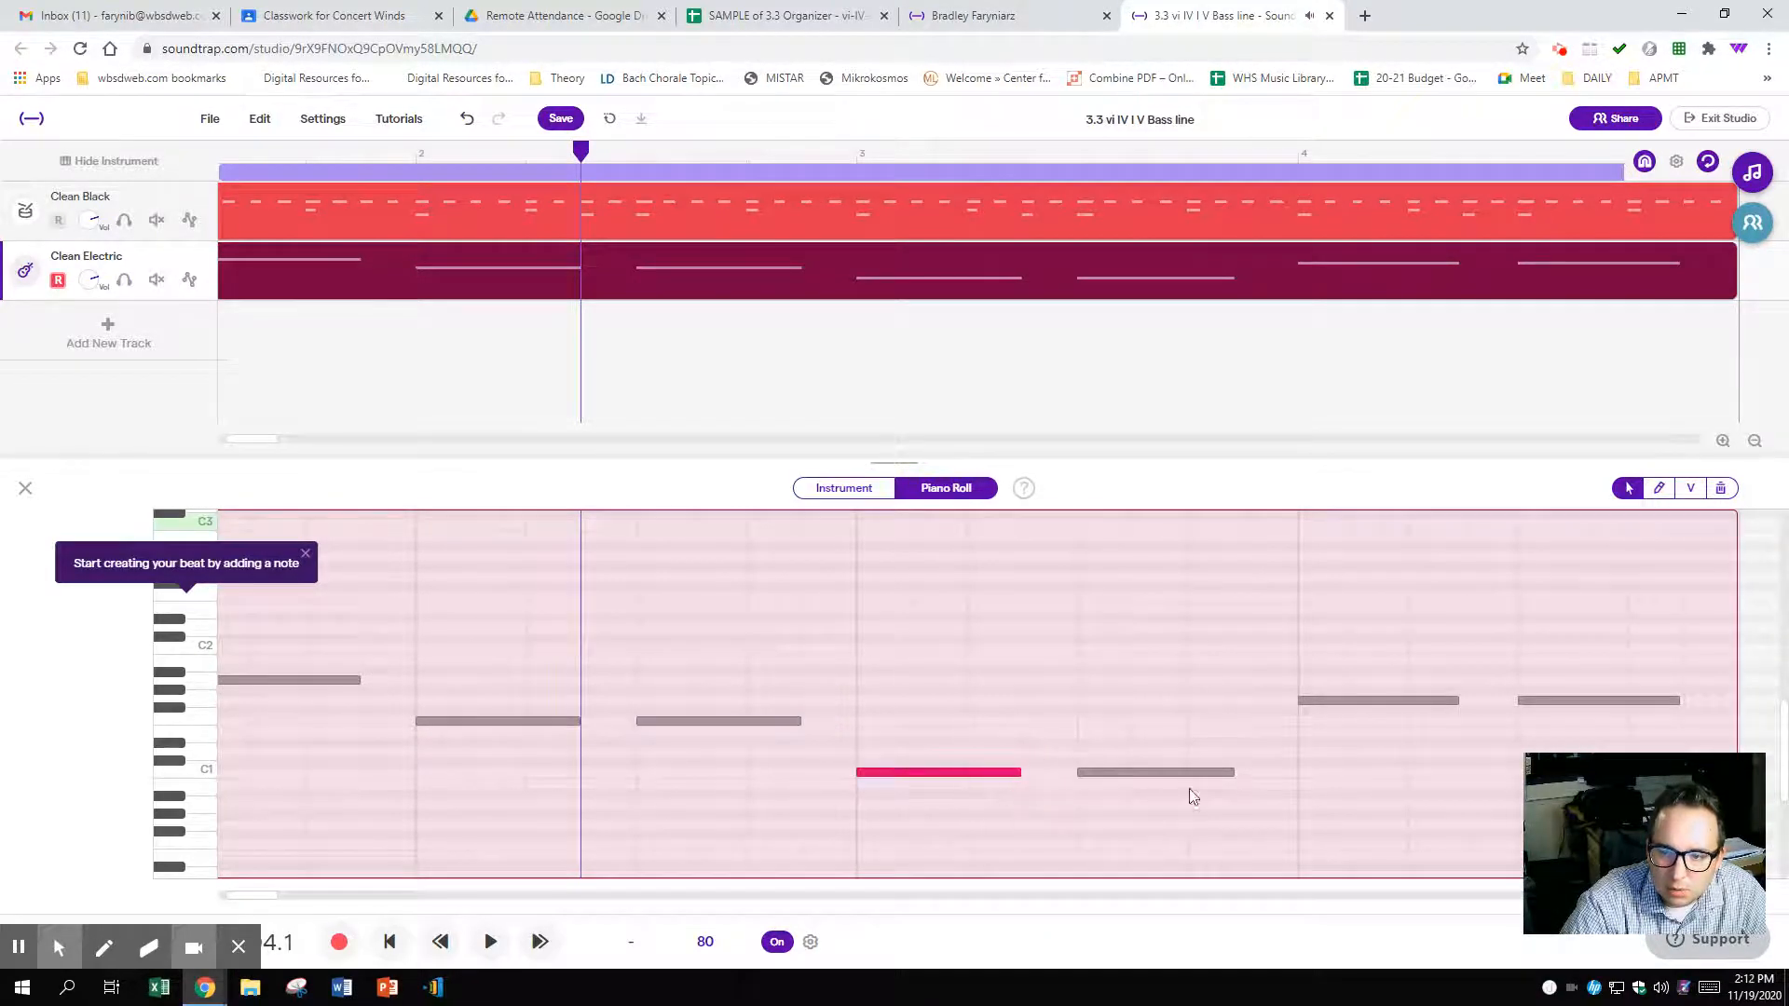
pyautogui.moveTo(1237, 779); pyautogui.dragTo(1242, 774)
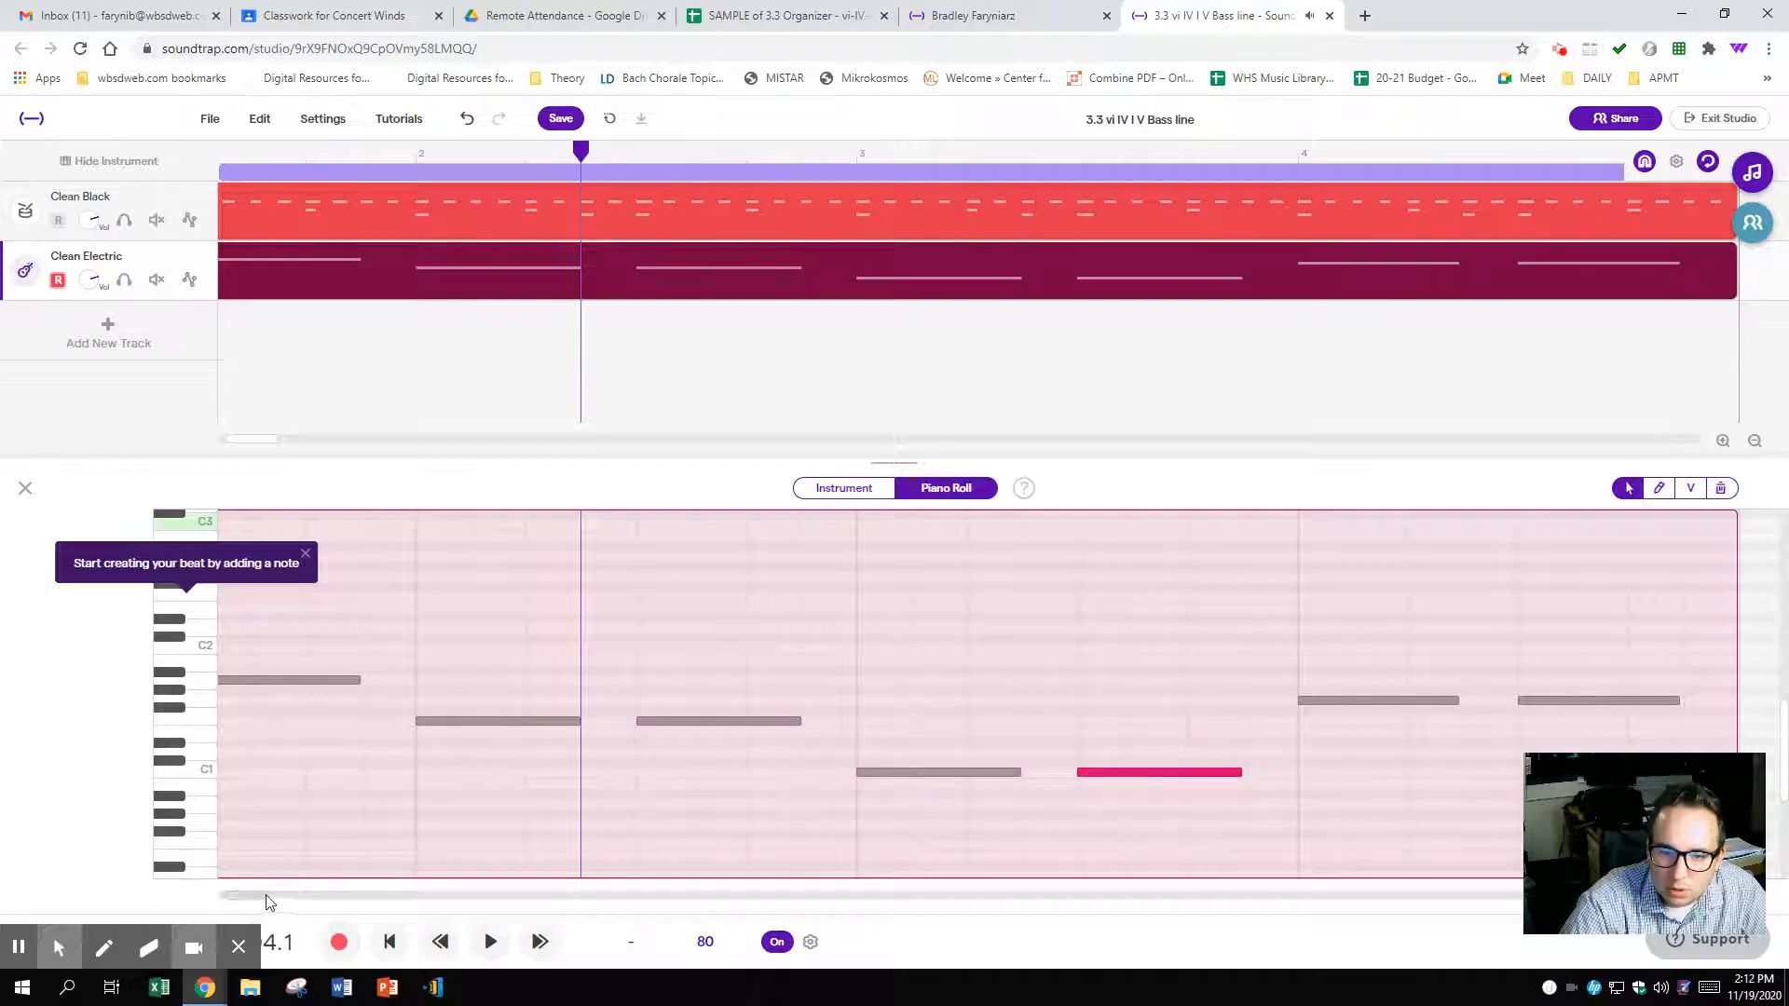
pyautogui.moveTo(268, 898); pyautogui.dragTo(289, 899)
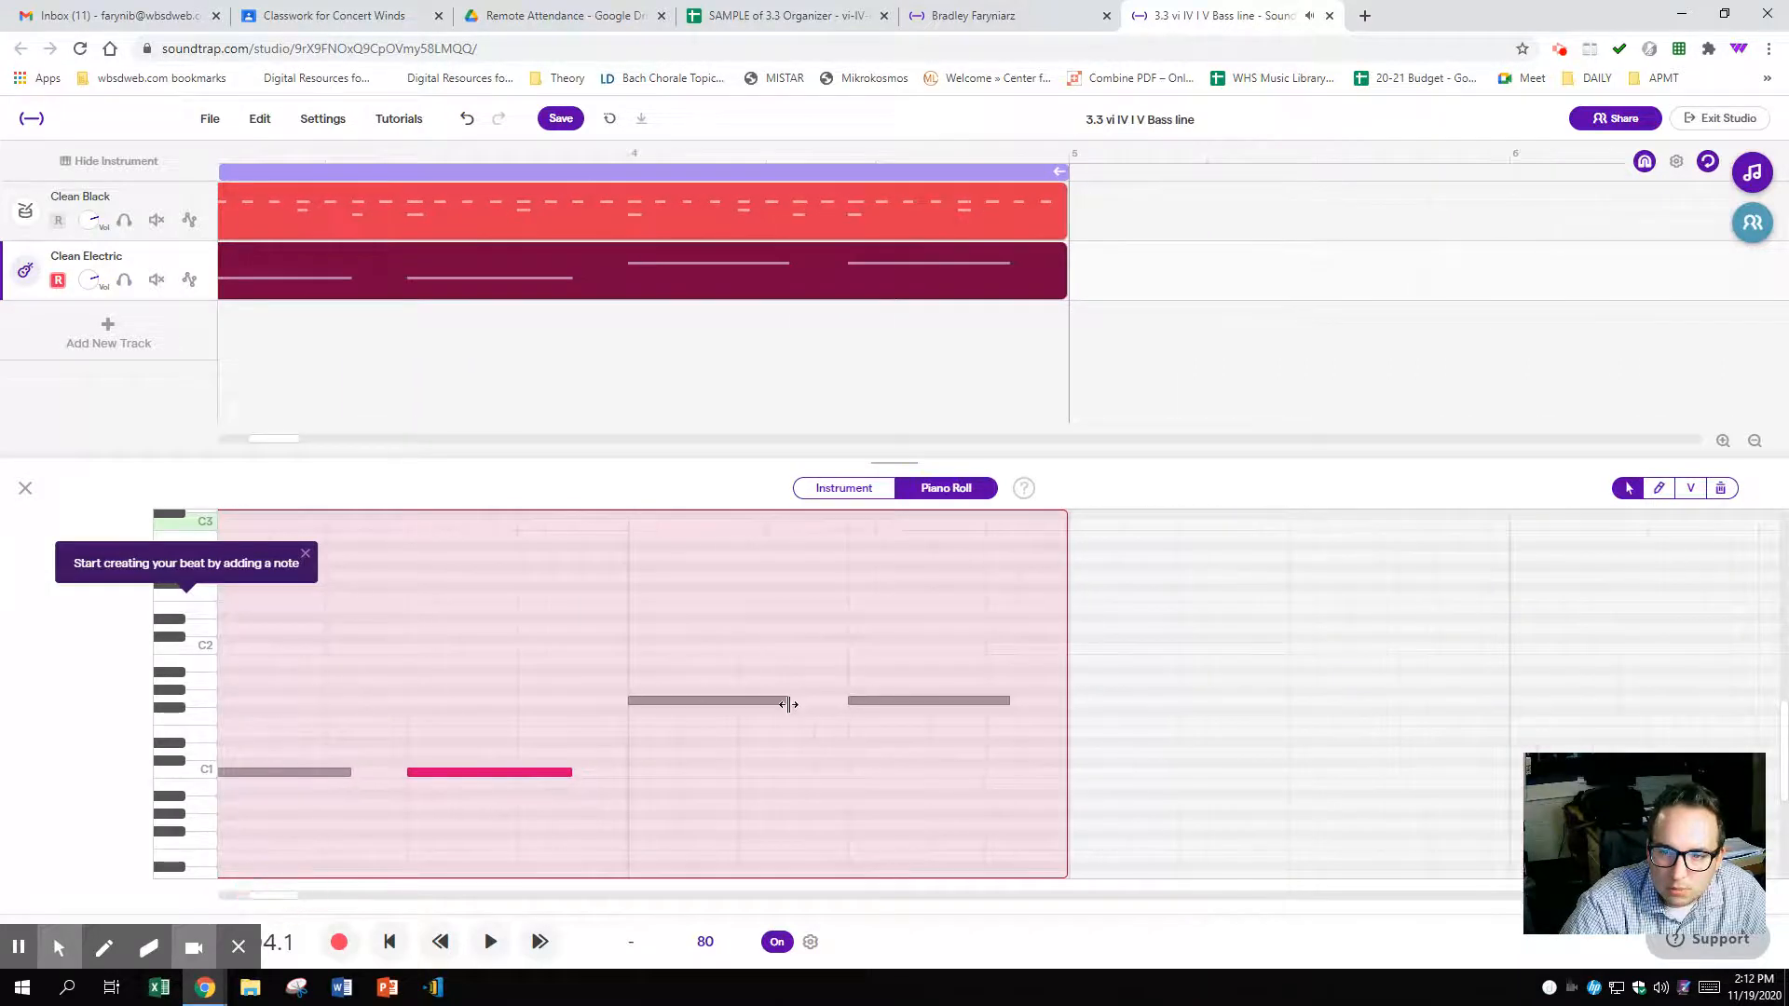
pyautogui.moveTo(790, 705); pyautogui.dragTo(795, 705)
pyautogui.moveTo(1012, 702); pyautogui.dragTo(1013, 700)
pyautogui.scroll(-3, 484, 838)
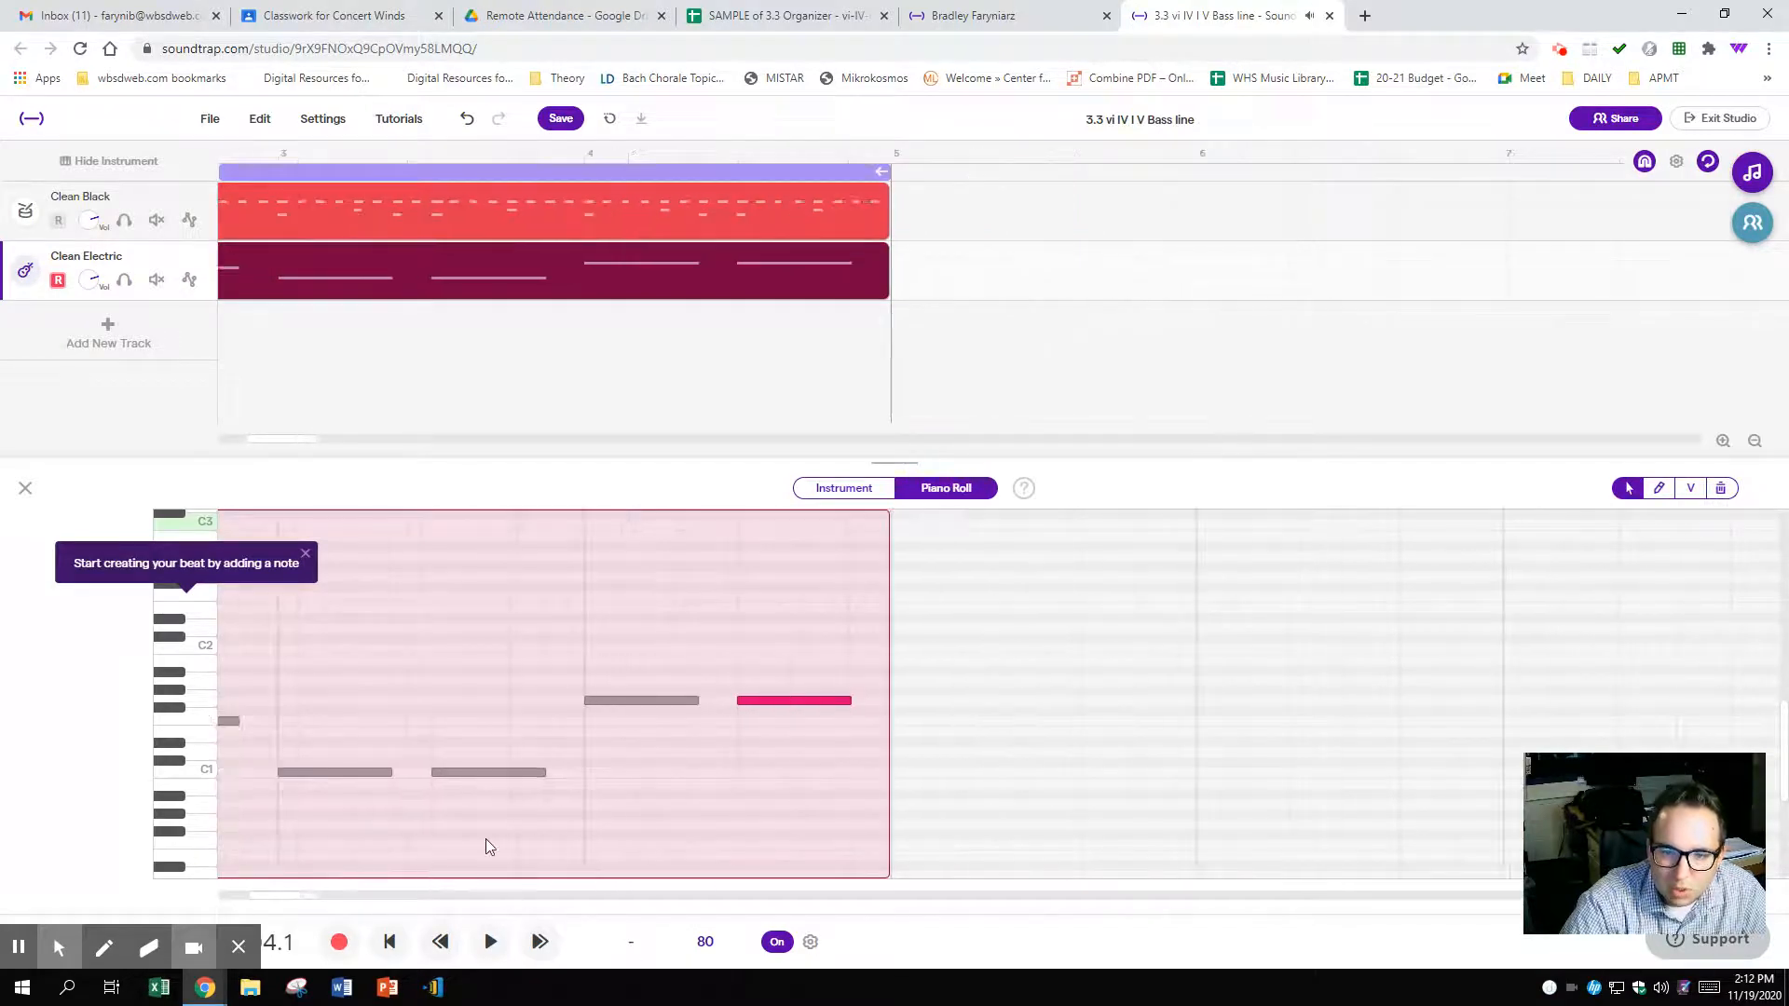
# - Switch the metronome off and play the drum and bass tracks from the start of measure 1 through measure 4
pyautogui.moveTo(308, 895); pyautogui.dragTo(151, 912)
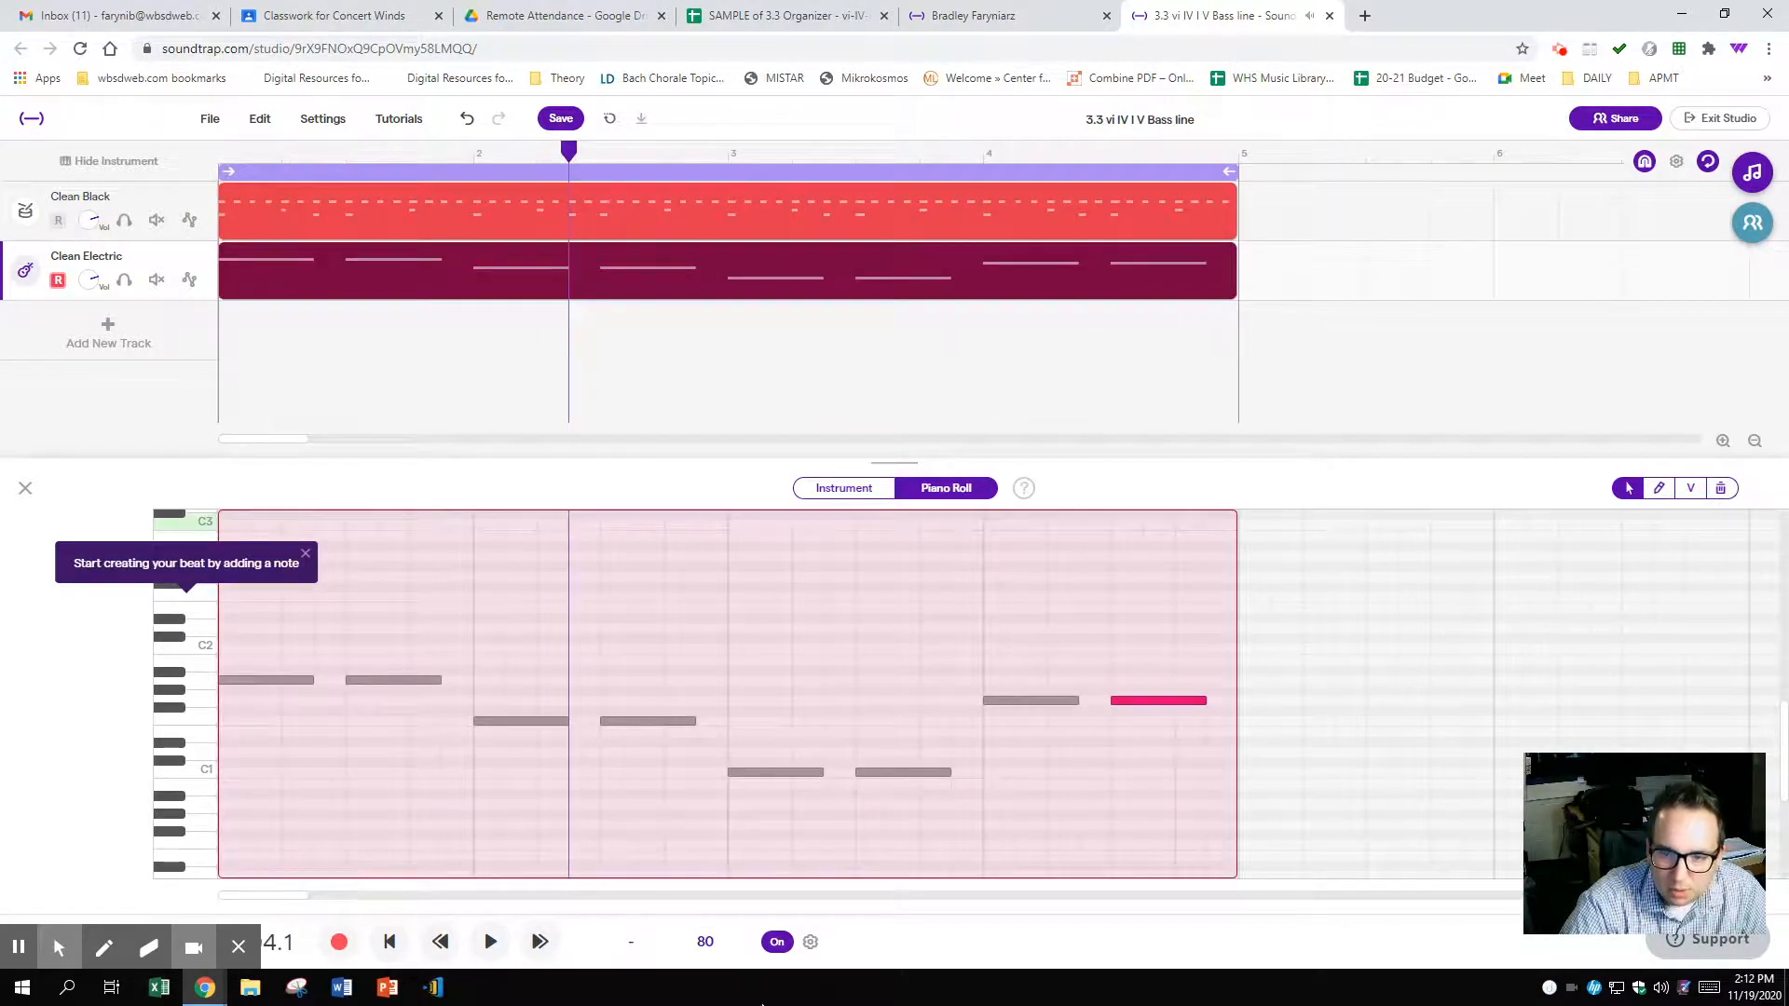
pyautogui.click(390, 943)
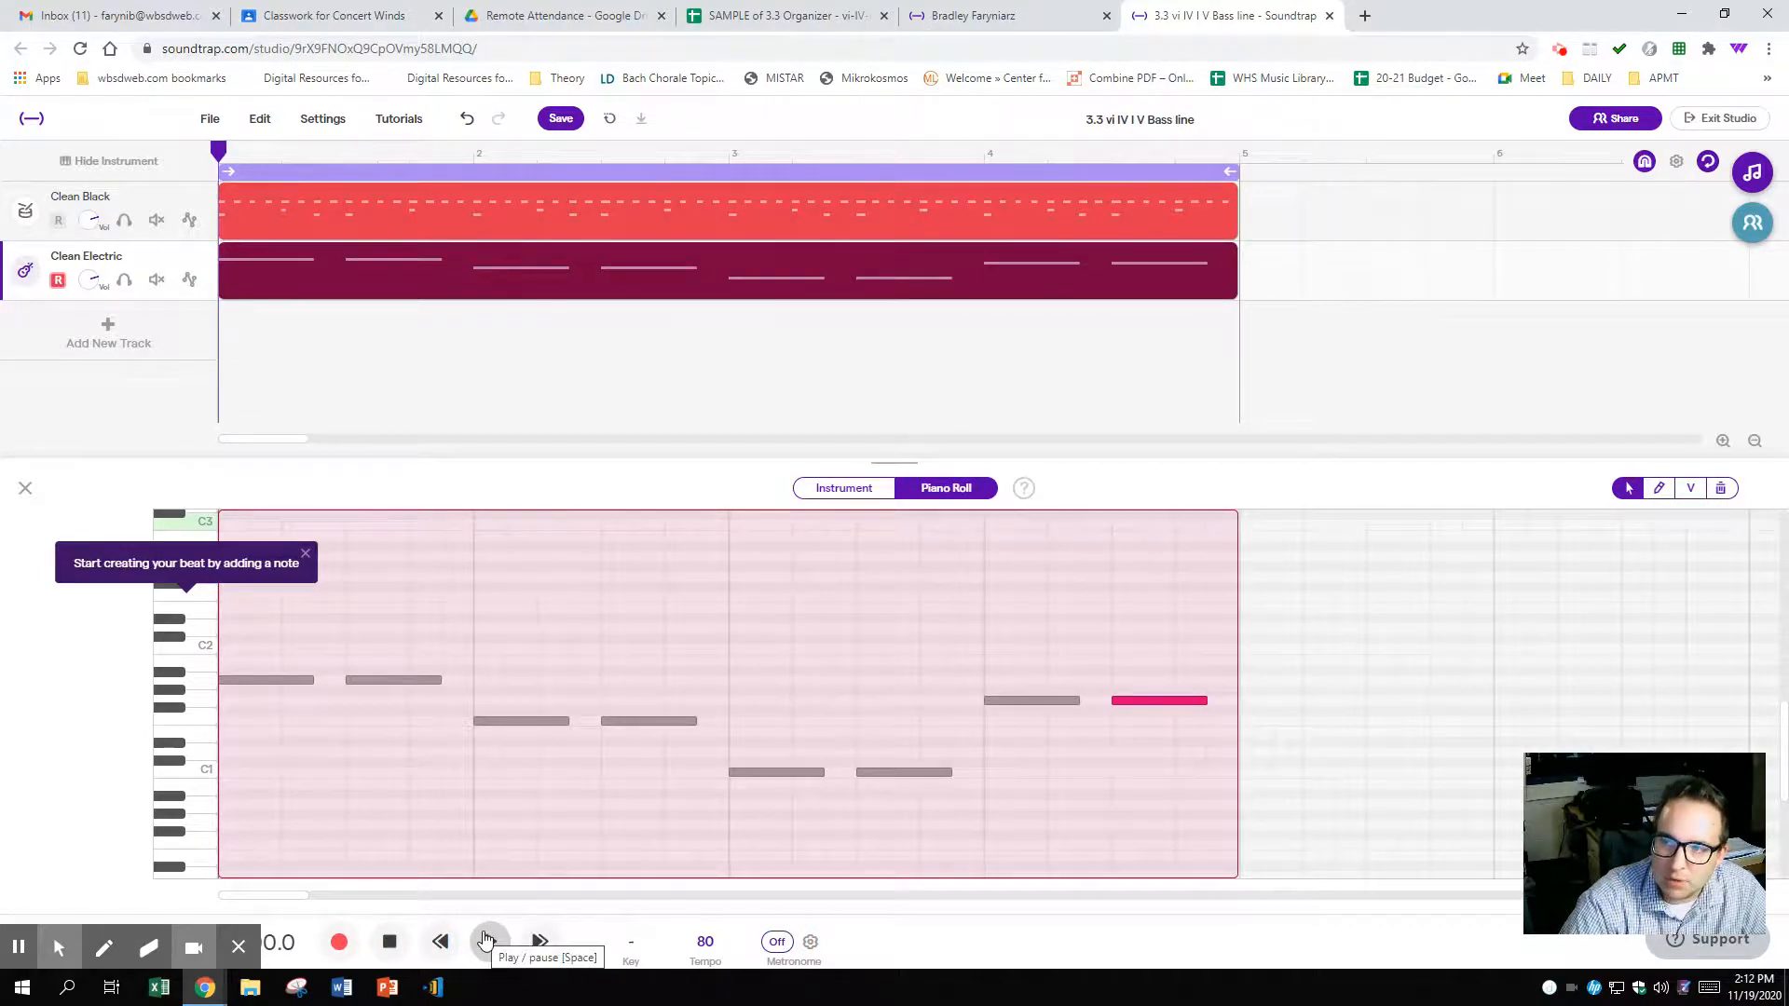
pyautogui.click(486, 940)
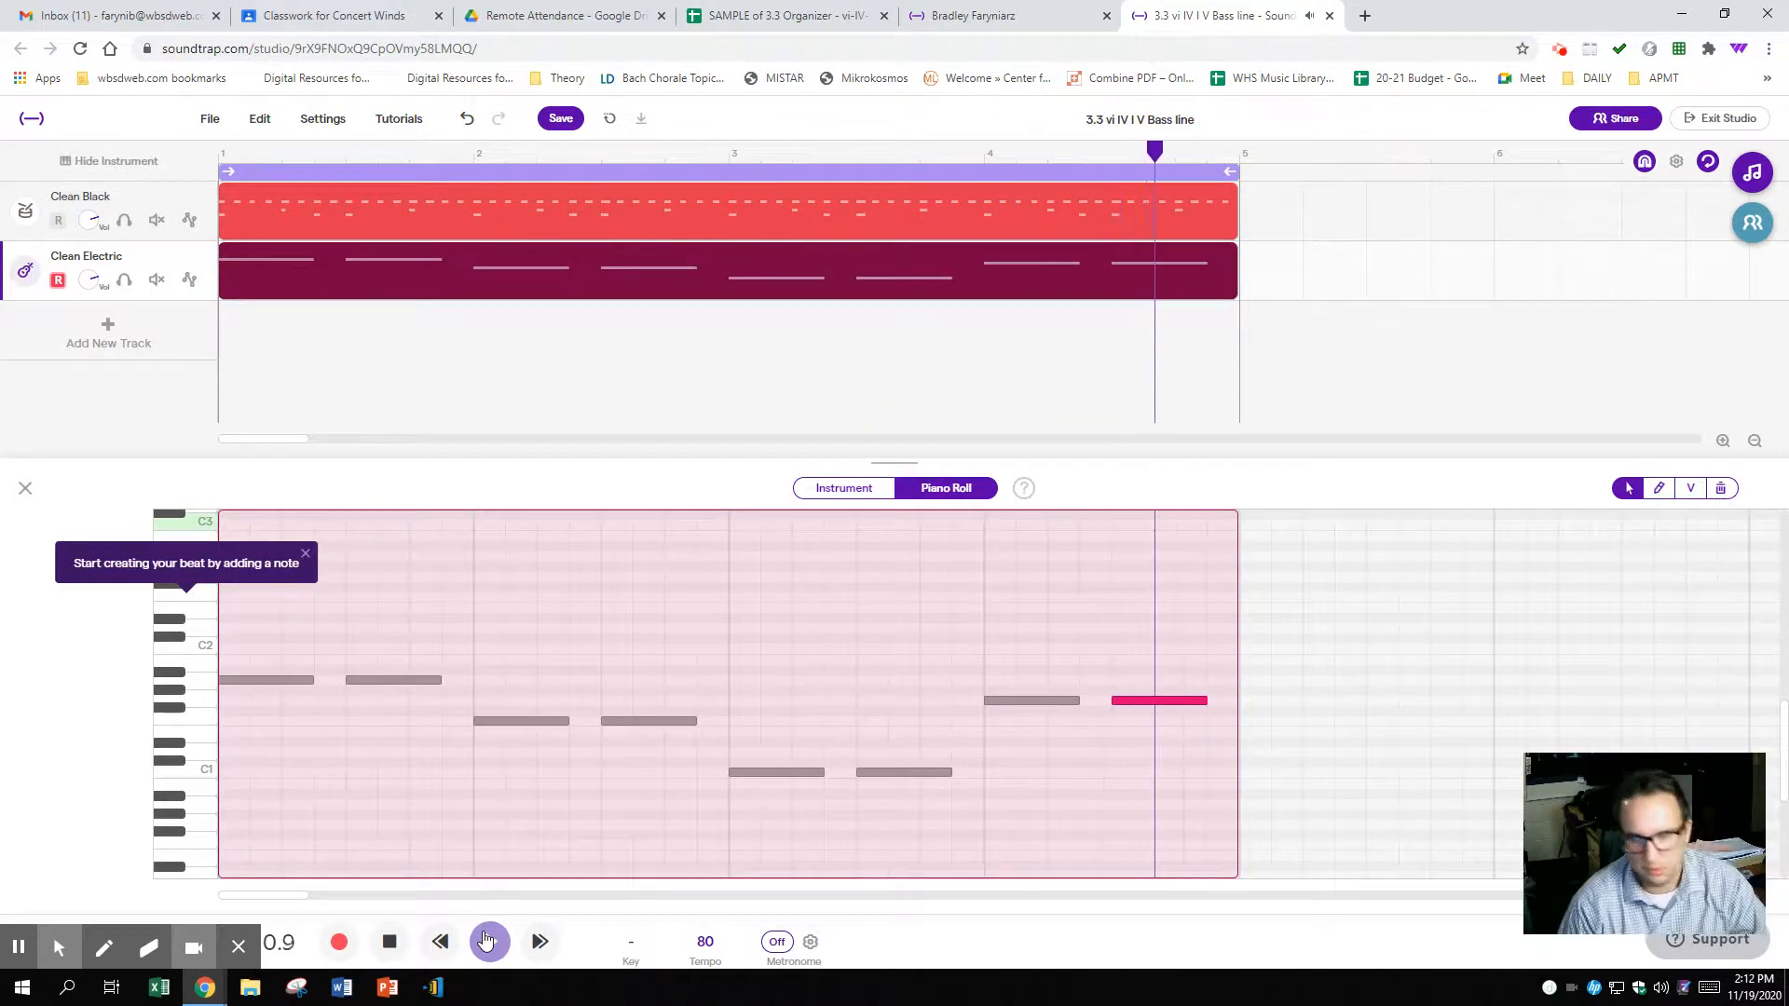
pyautogui.click(487, 941)
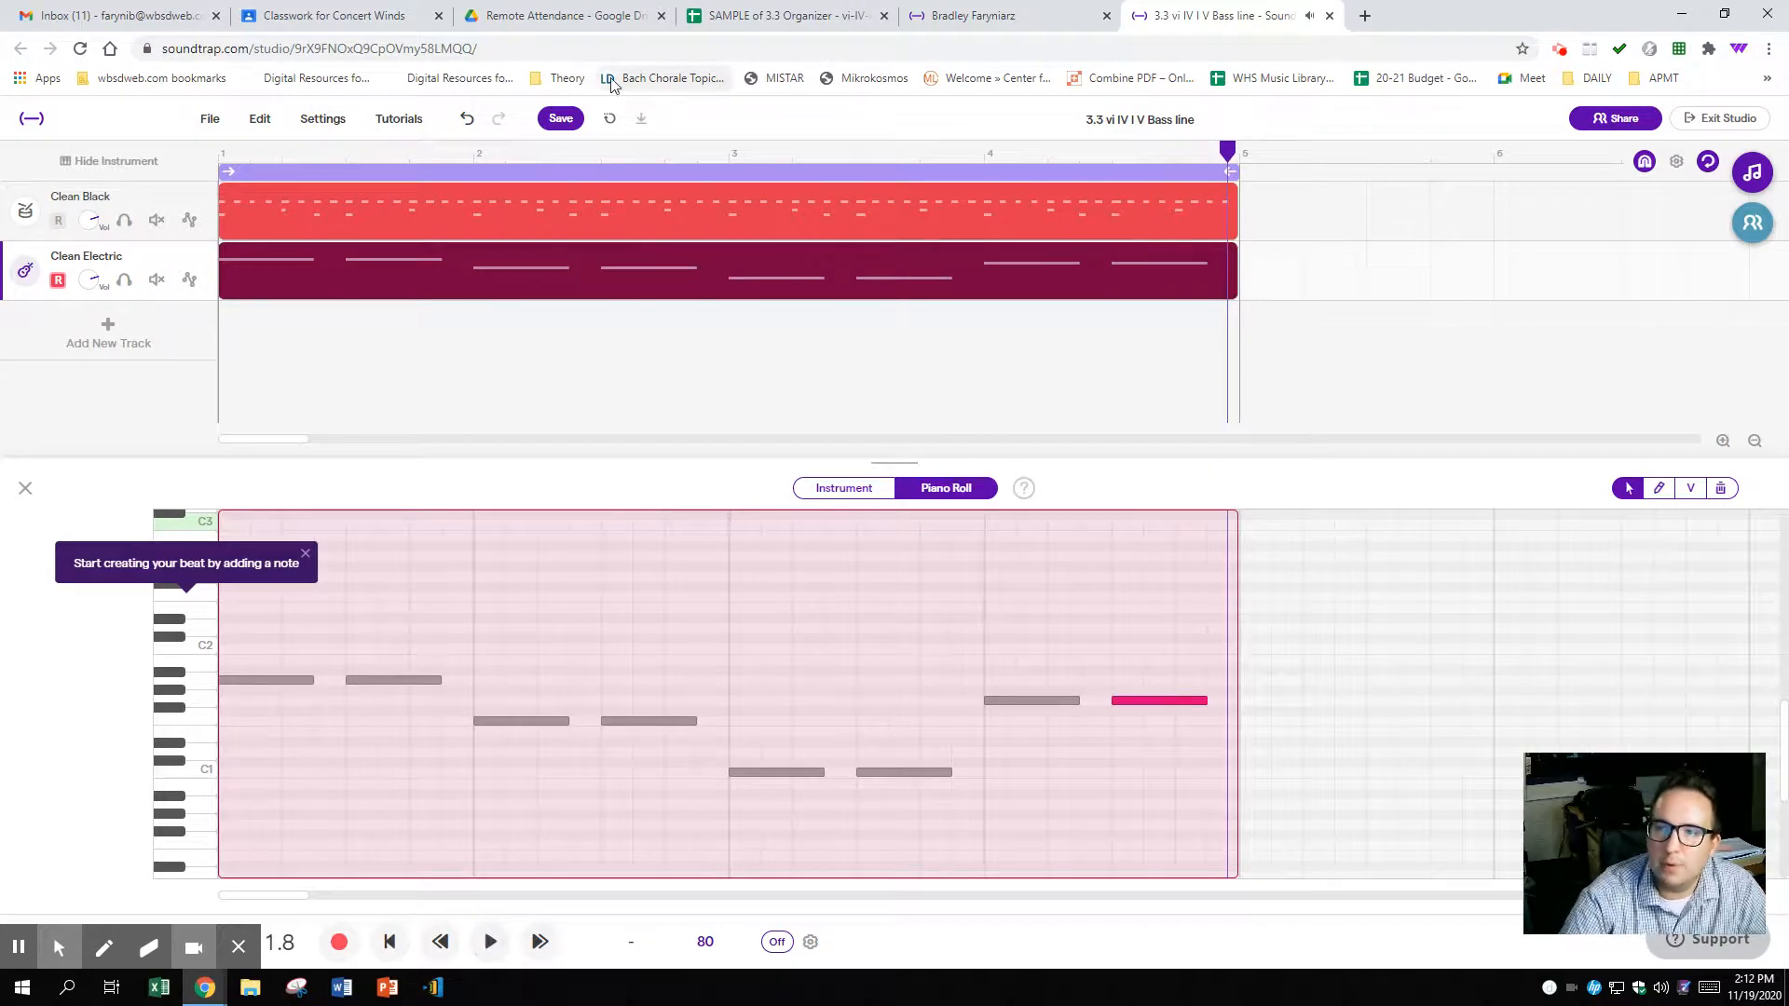
# - Save the project and copy its full studio web address for handing in
pyautogui.click(562, 119)
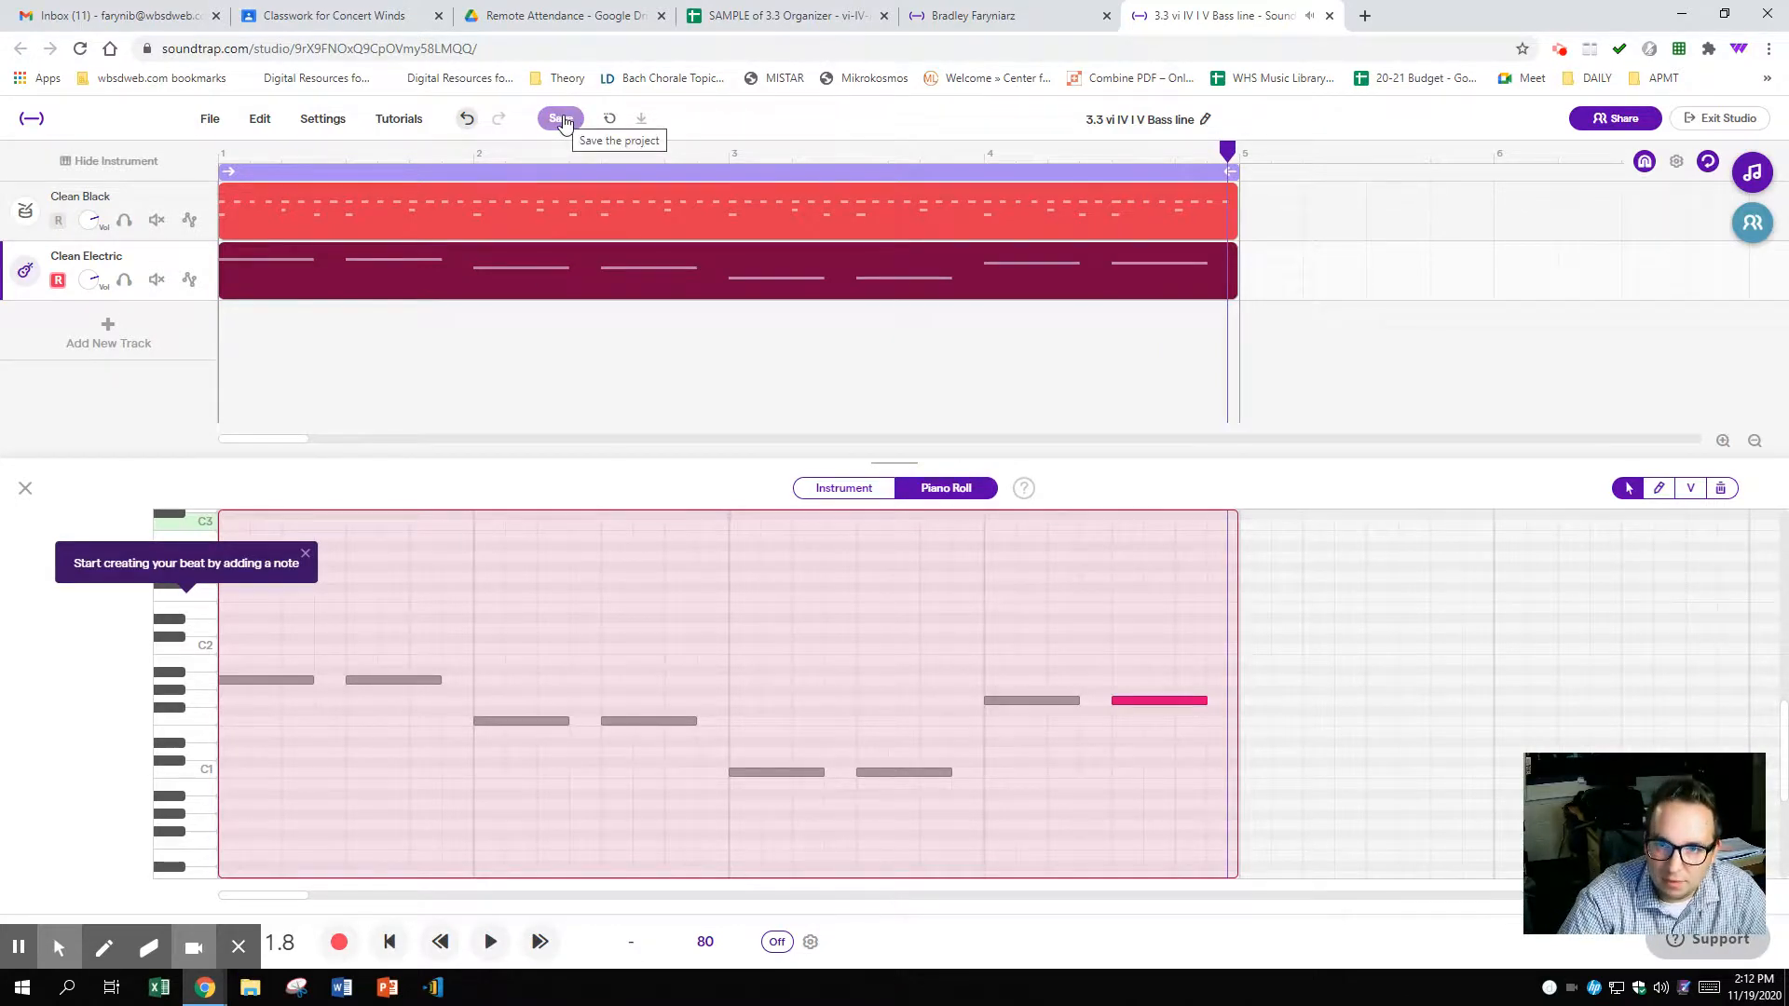
pyautogui.click(433, 51)
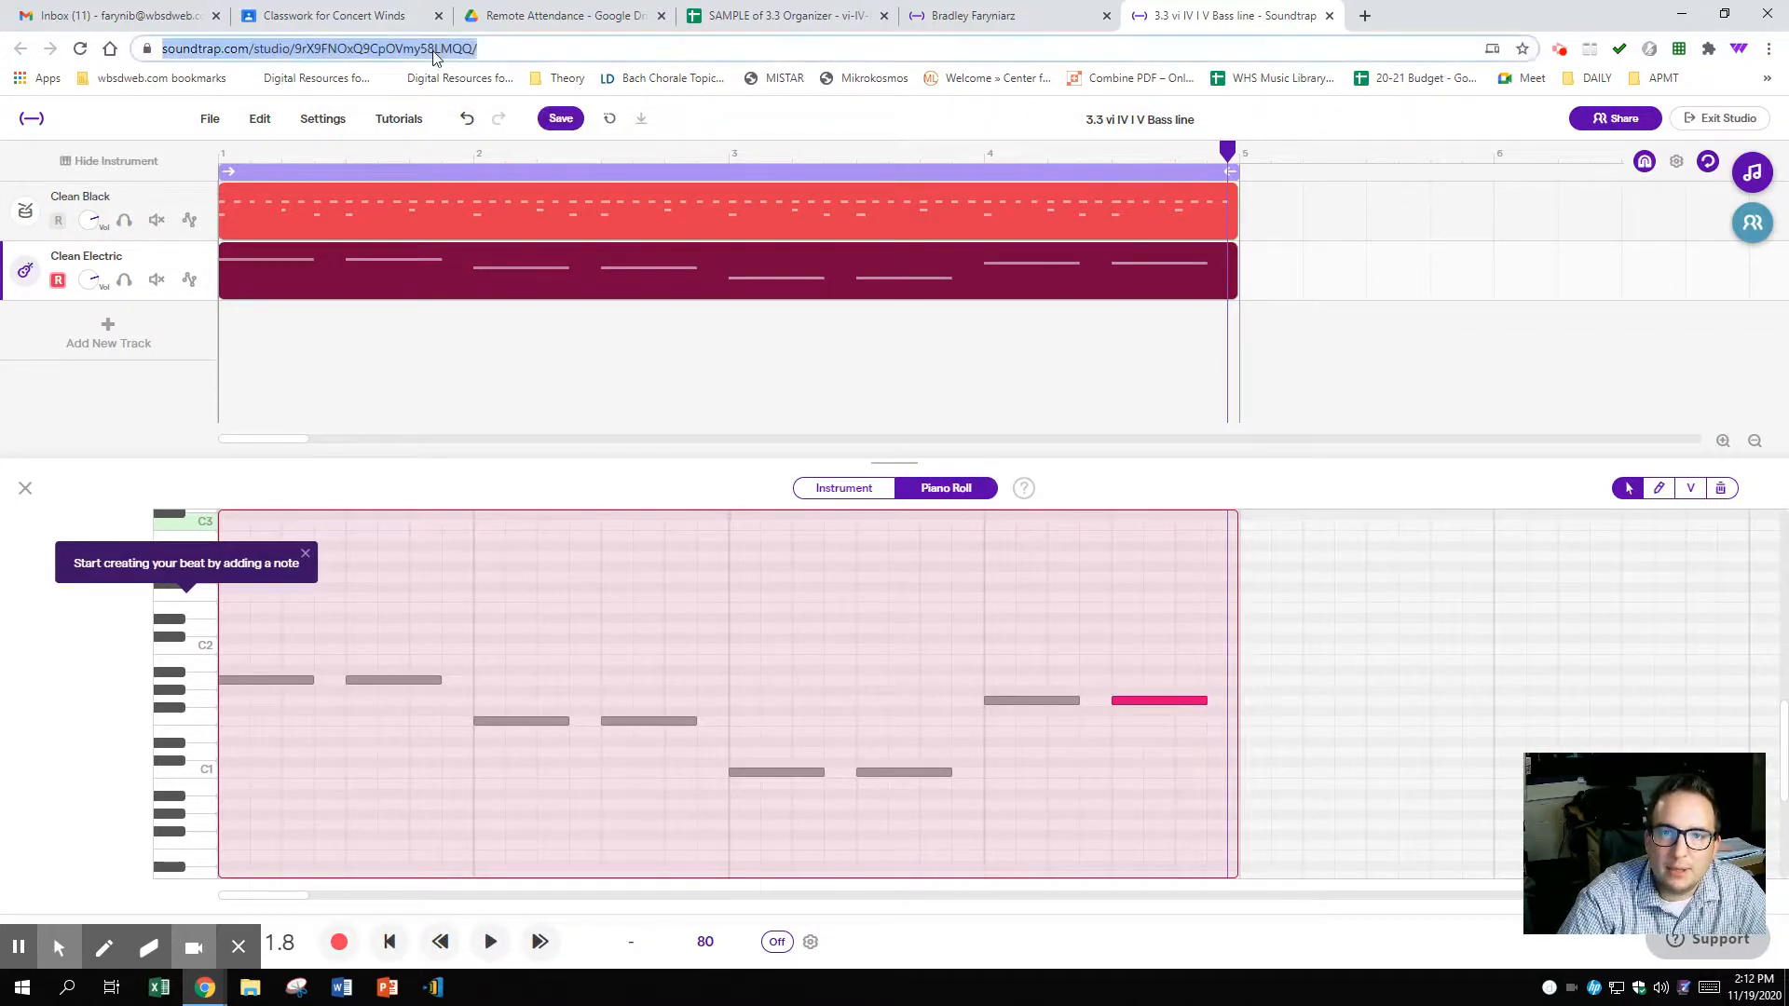
pyautogui.rightClick(433, 54)
pyautogui.click(447, 183)
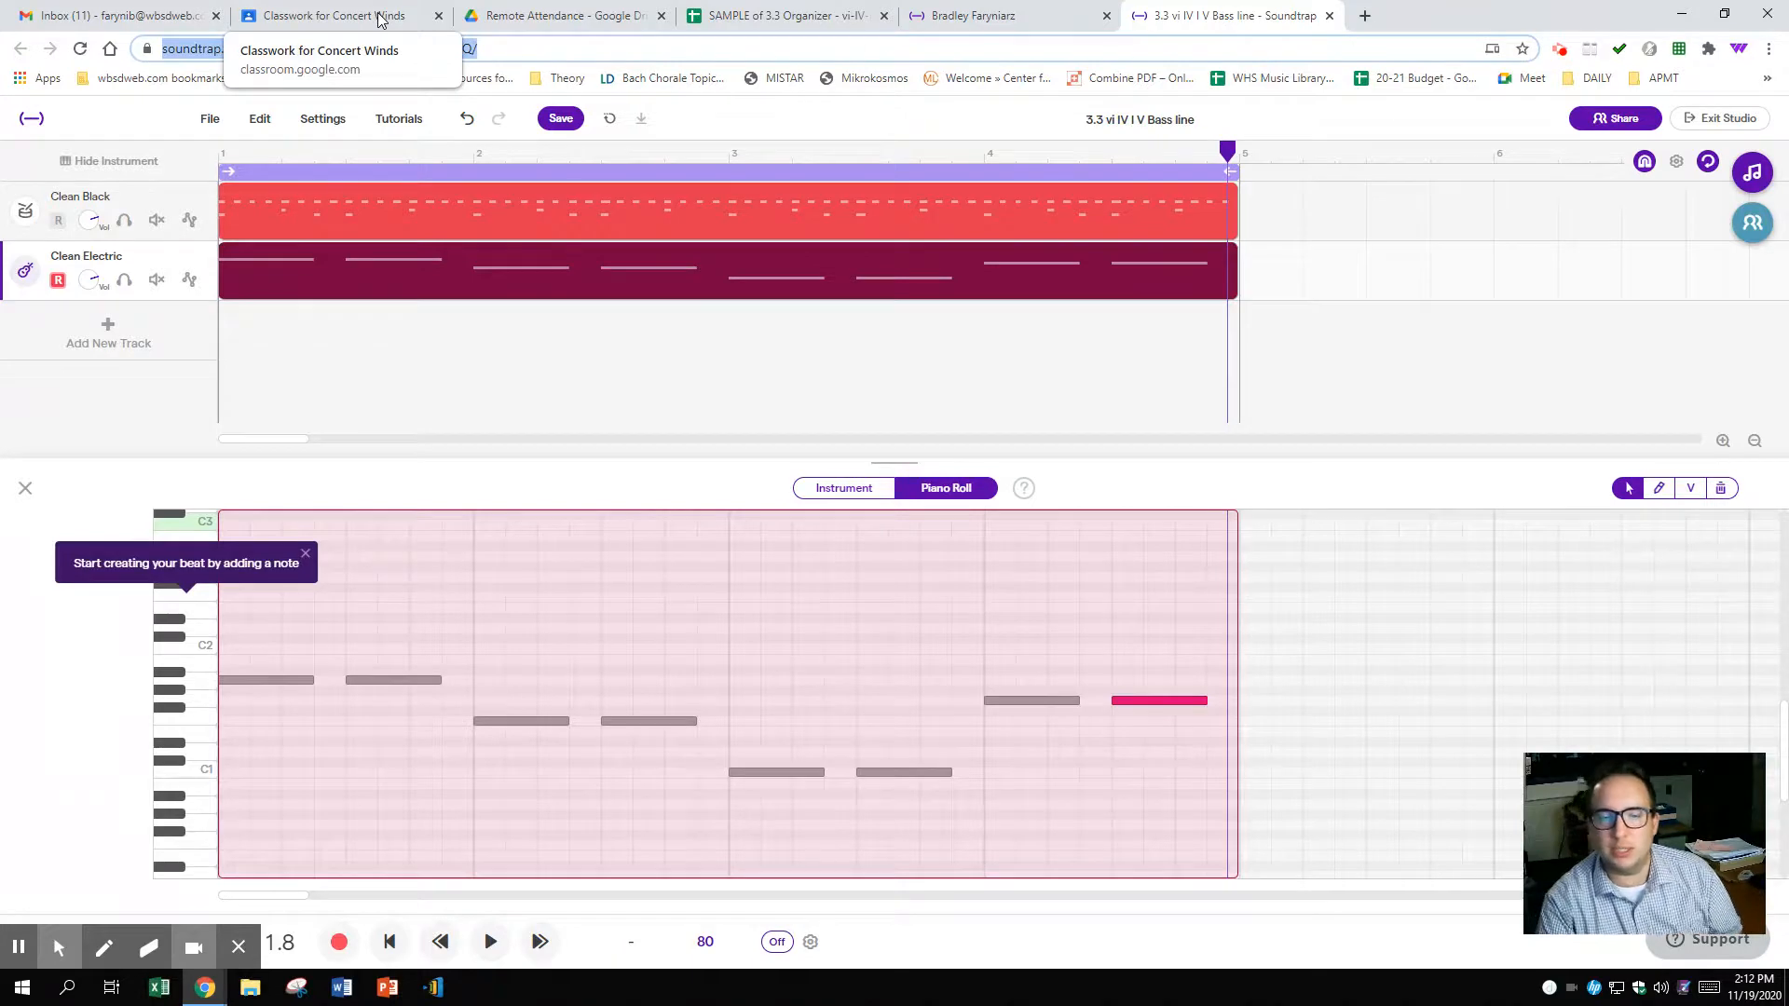
pyautogui.moveTo(1612, 794)
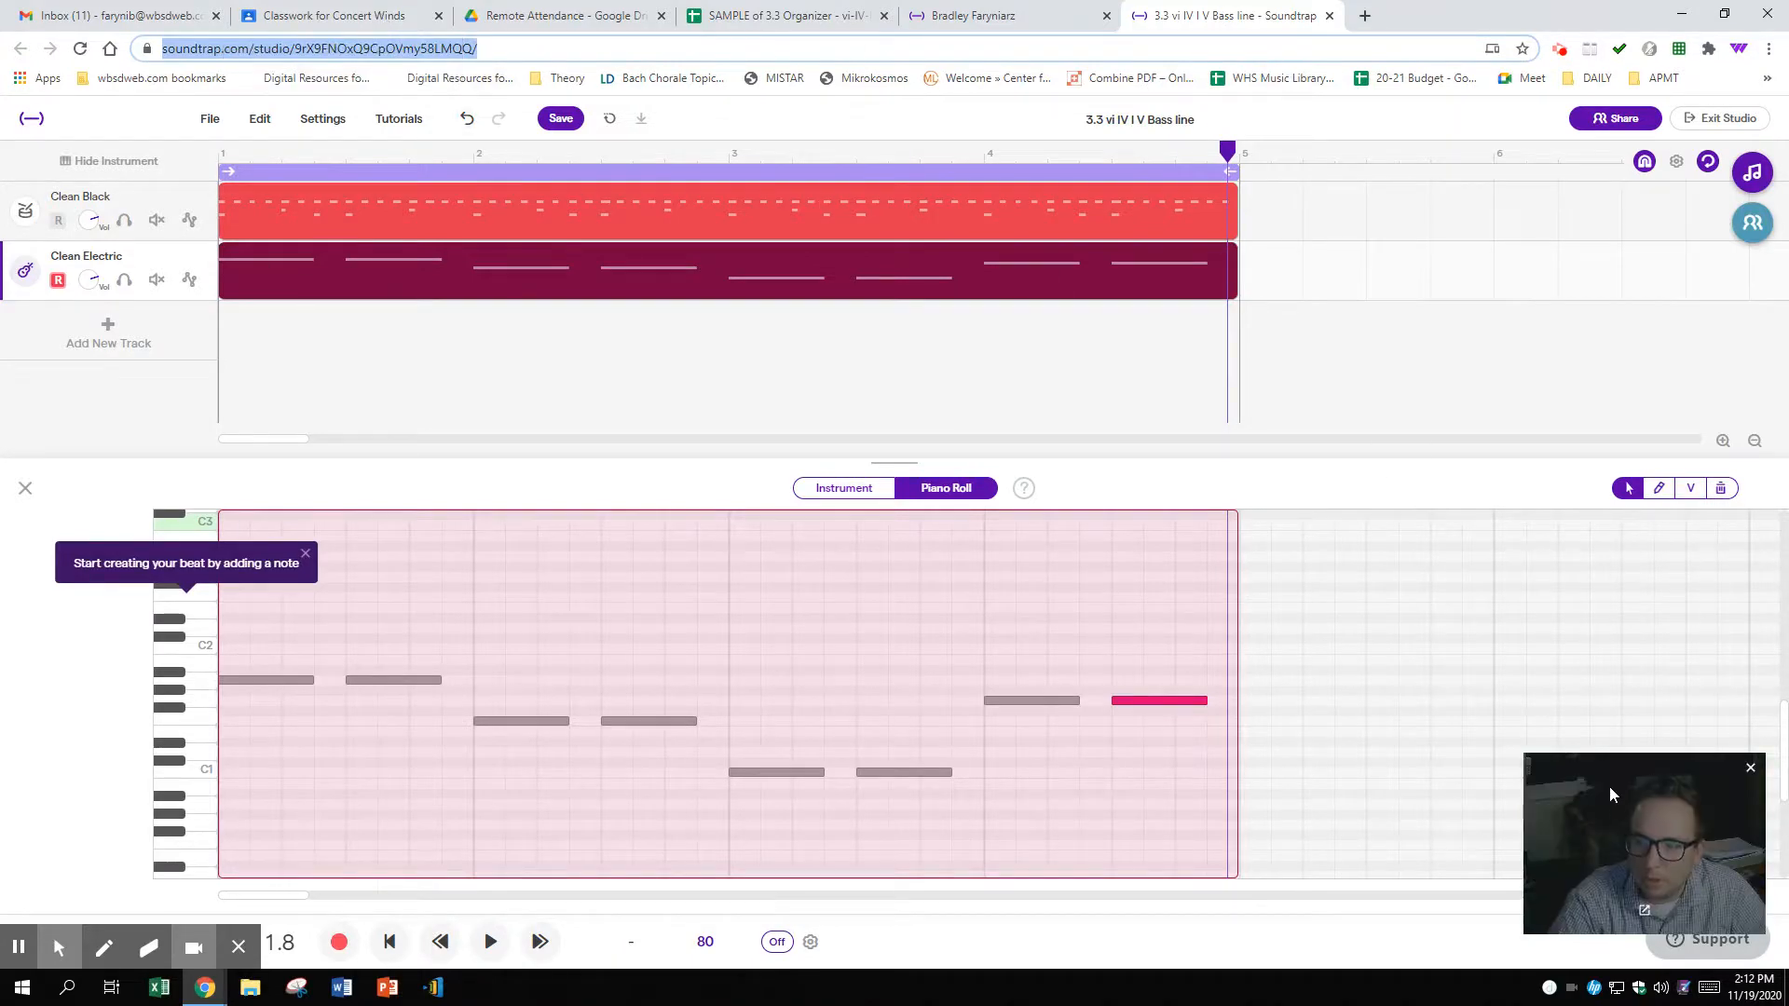
pyautogui.moveTo(241, 947)
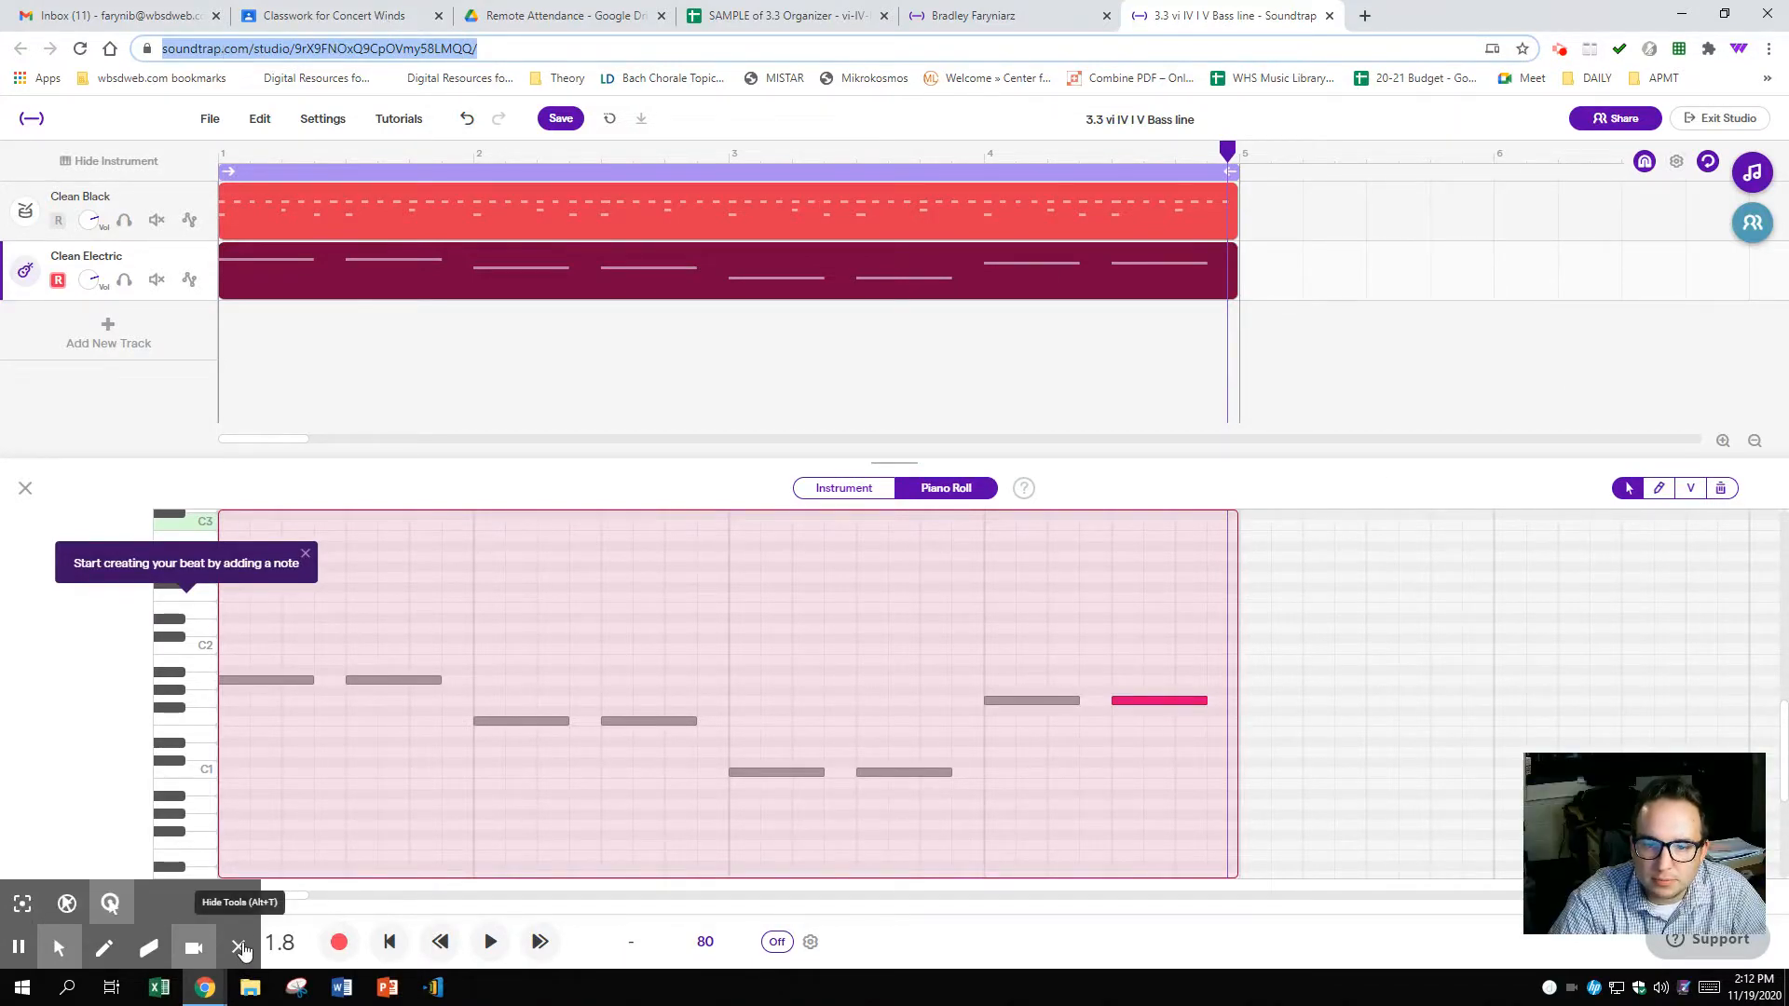
pyautogui.click(1560, 50)
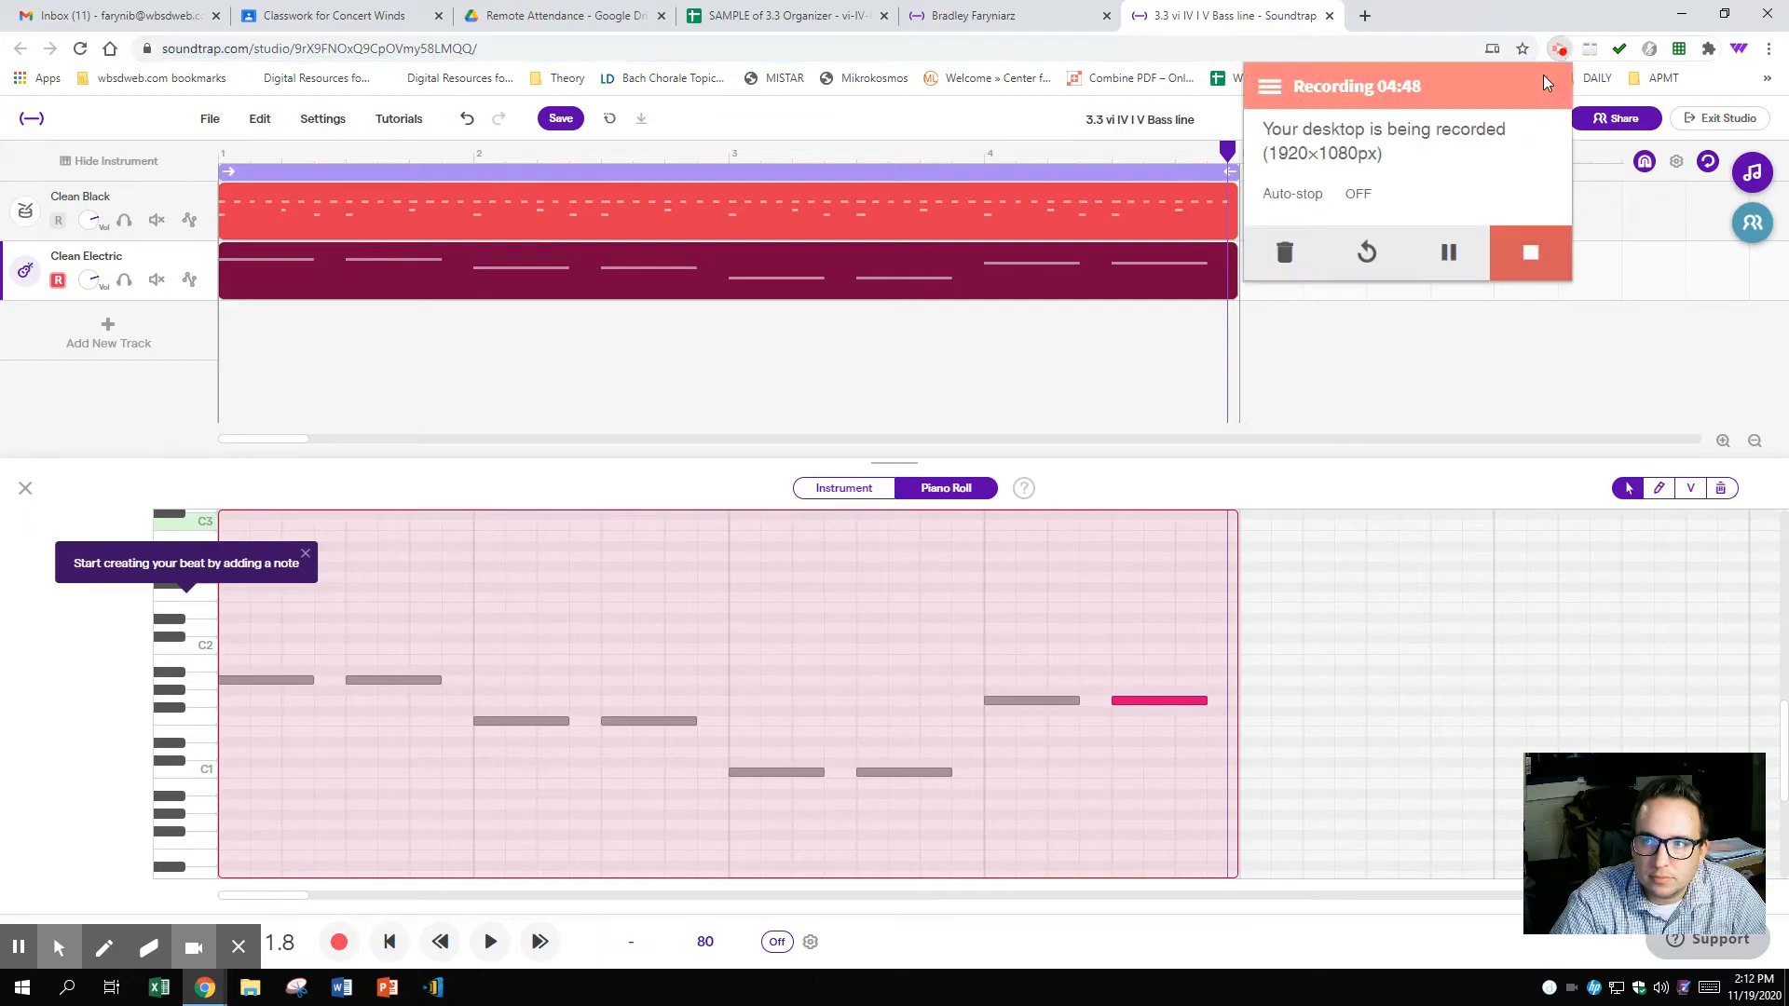